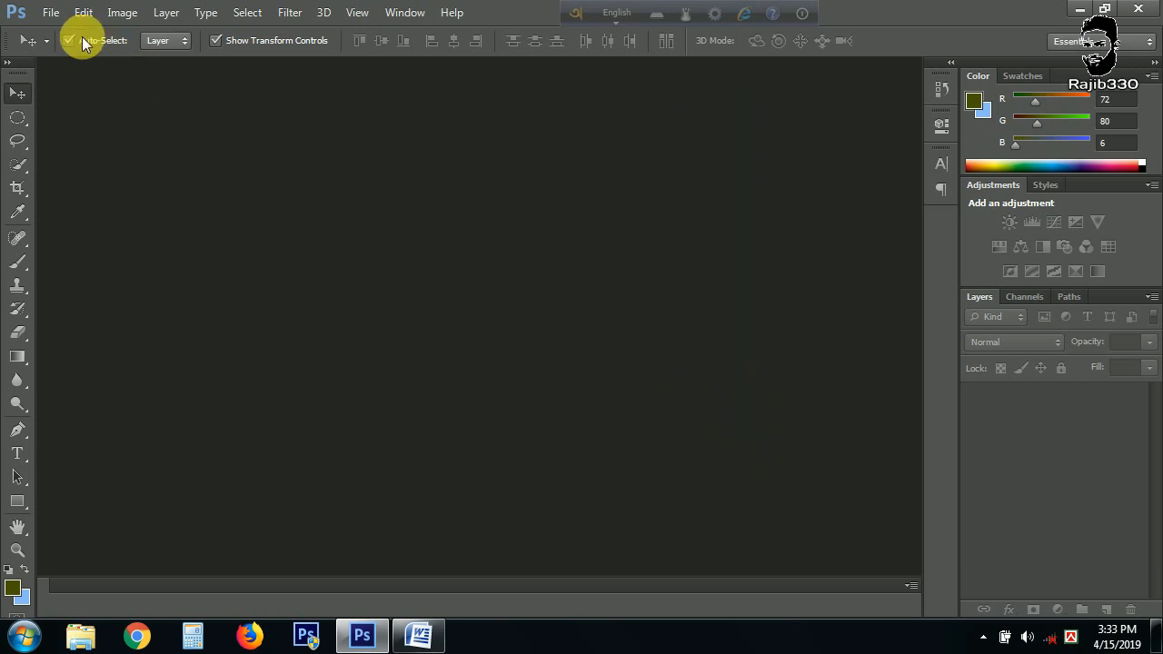
- Create a new 1280 × 720 pixel document at 300 pixels/inch with RGB Color mode and transparent background contents
click(51, 13)
click(139, 33)
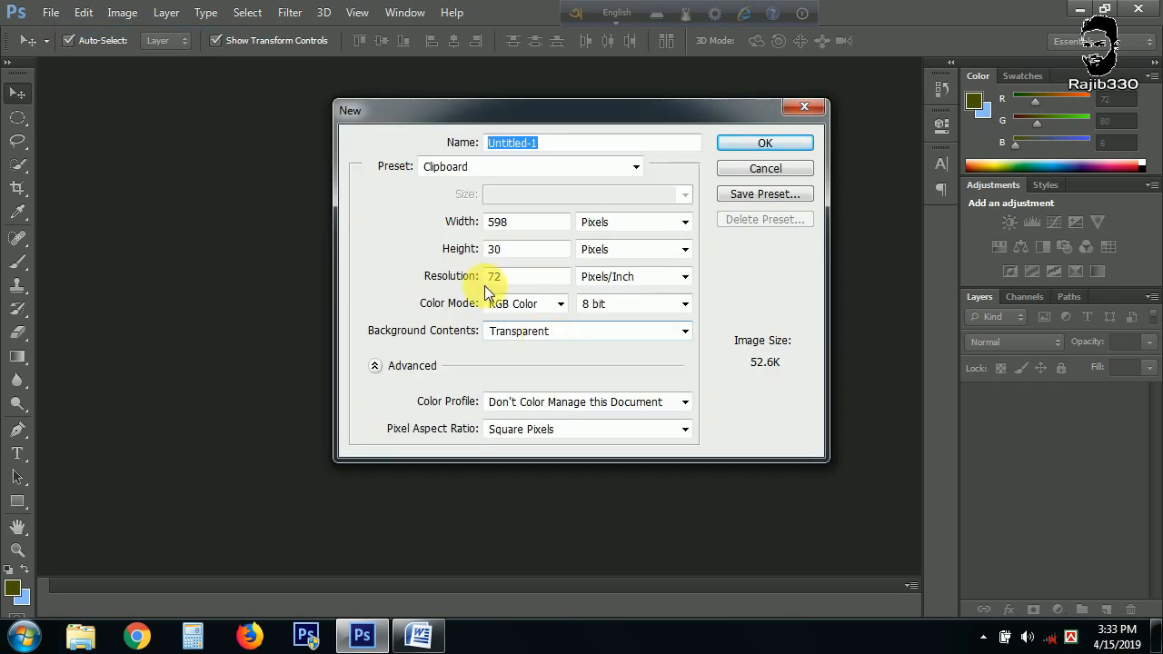
double_click(499, 224)
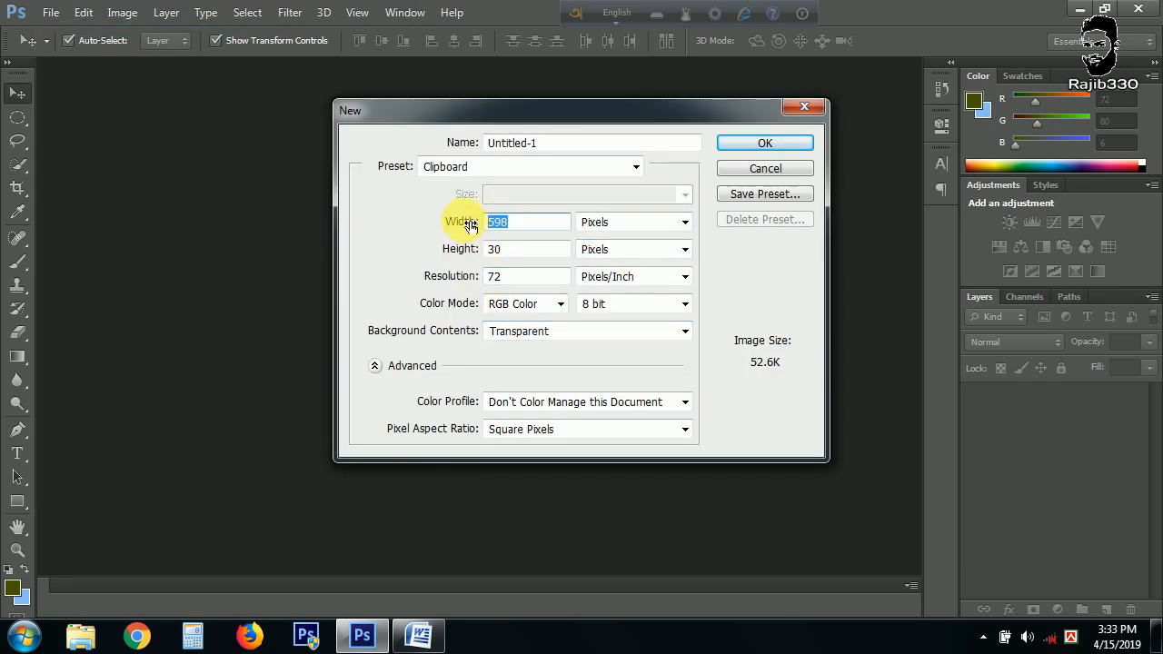
text(1280)
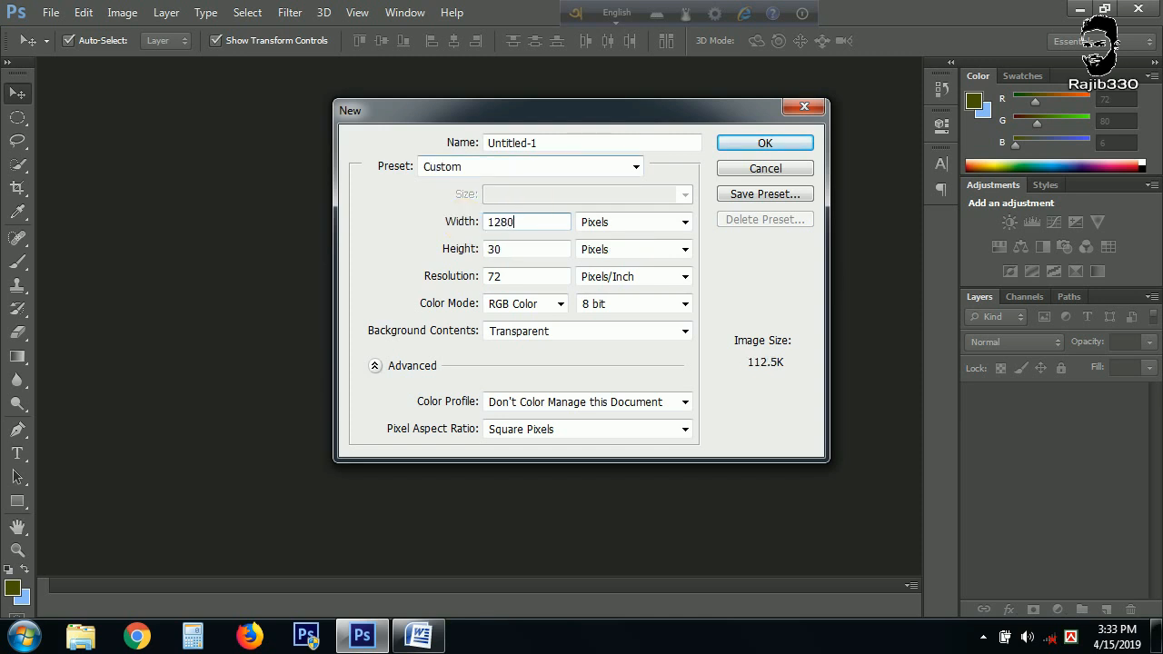
double_click(516, 278)
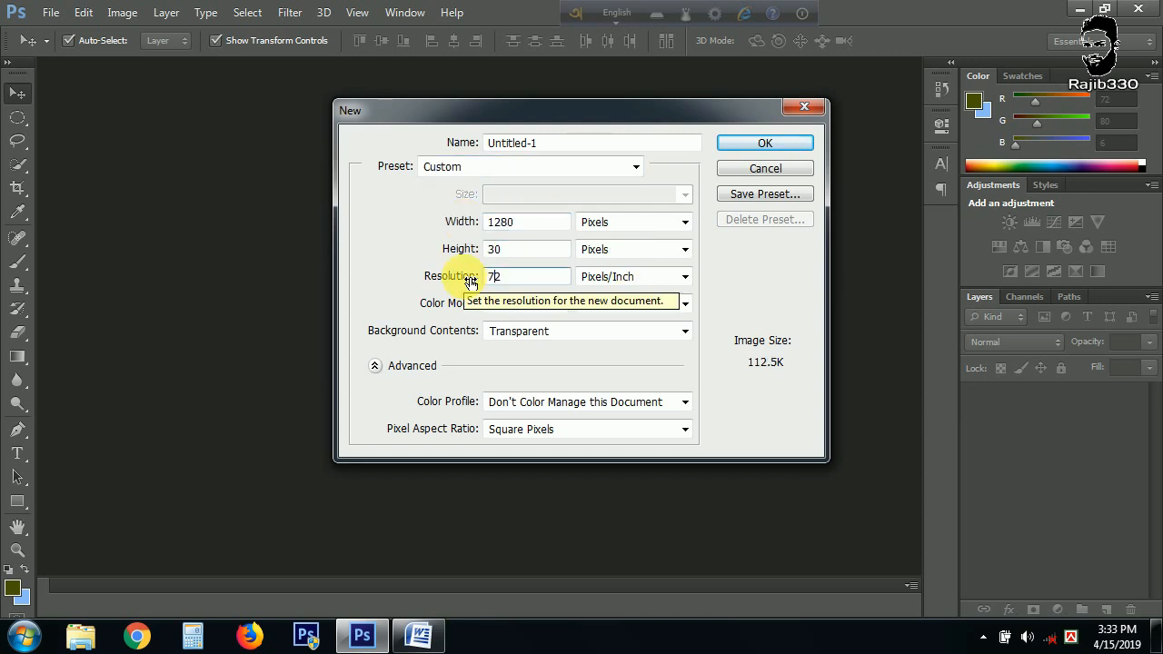
text(0)
text(30)
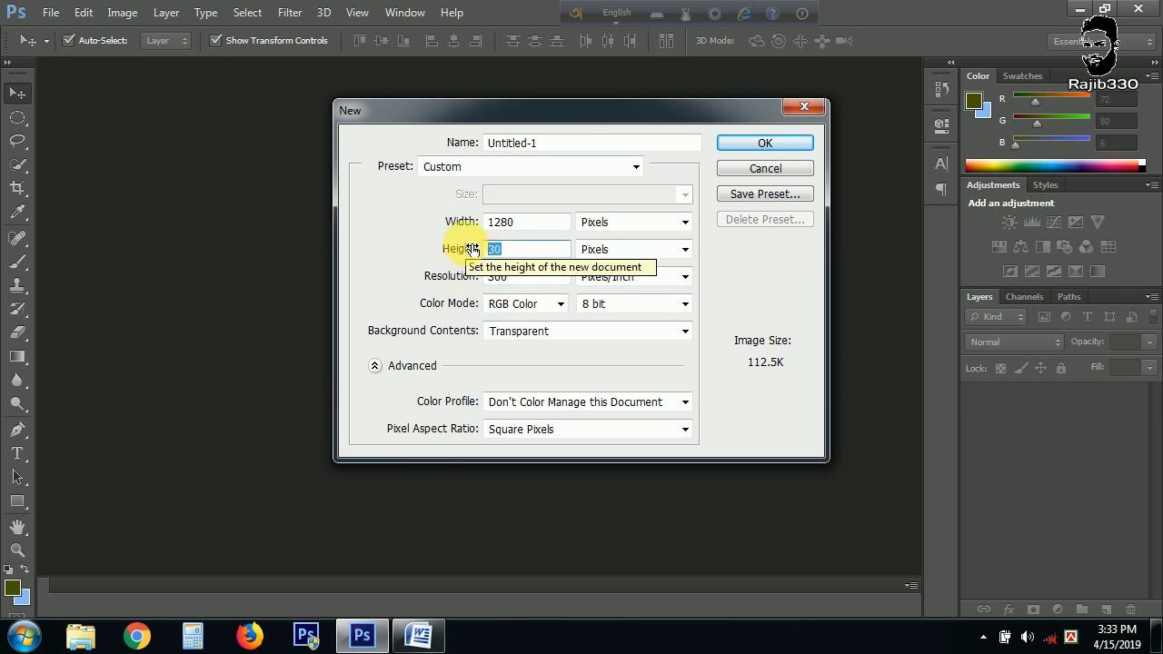
text(720)
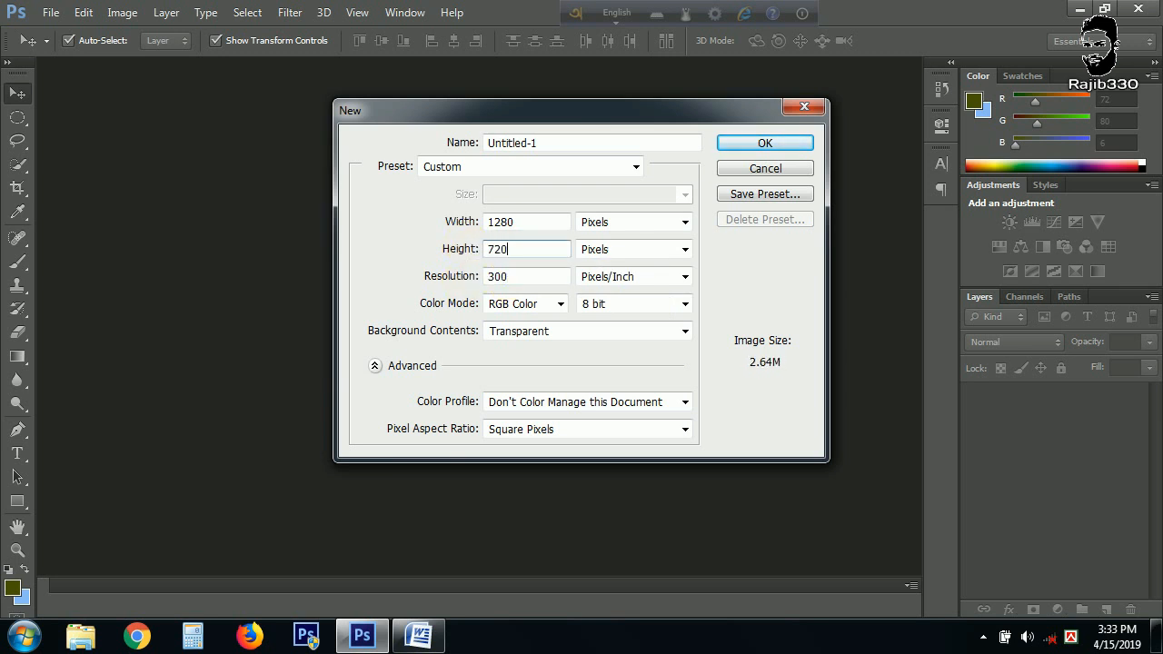
click(589, 336)
click(588, 336)
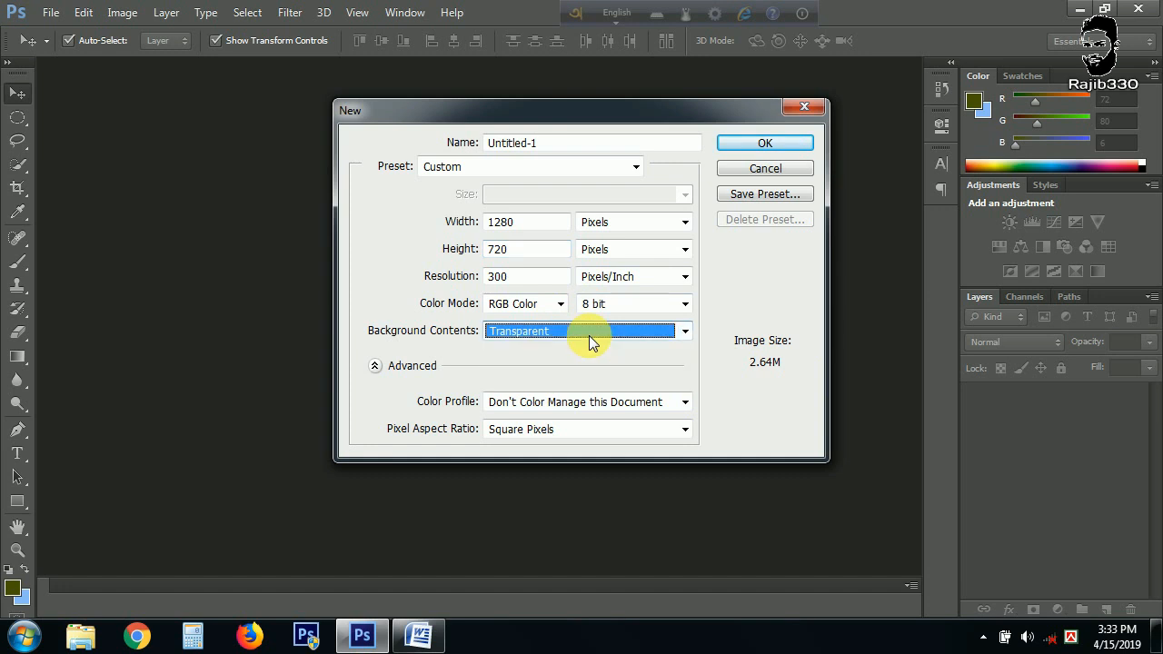
click(771, 144)
click(1011, 410)
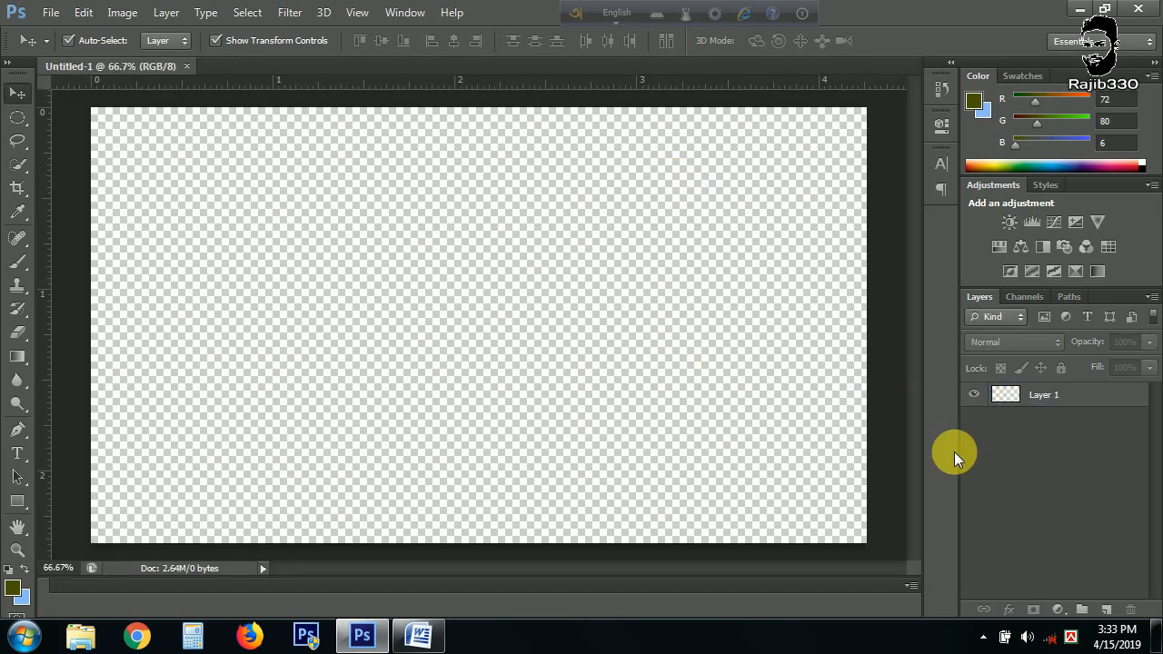
- Switch to Microsoft Word and set the blank document's font to SutonnyMJ
click(418, 643)
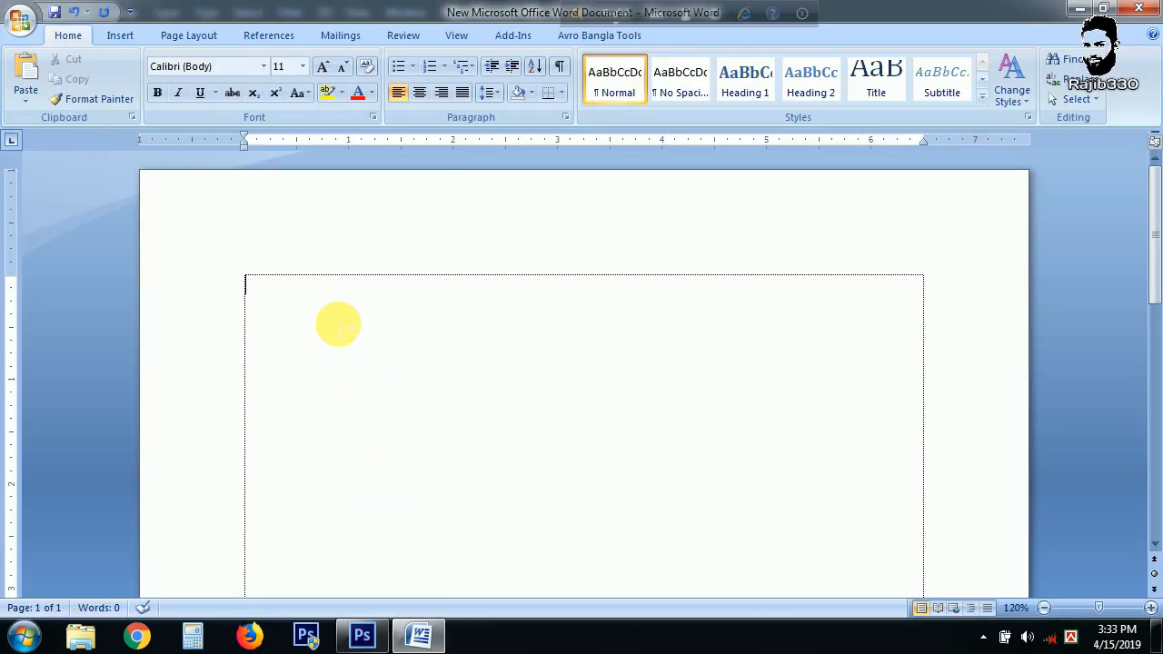
text(gf)
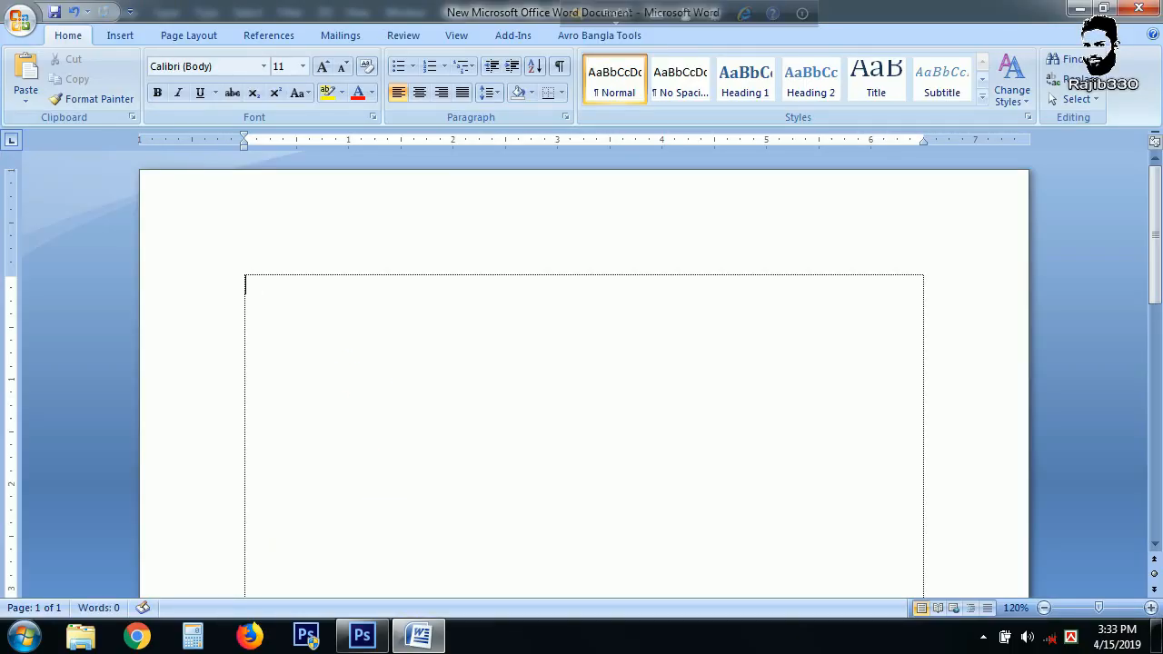
click(213, 67)
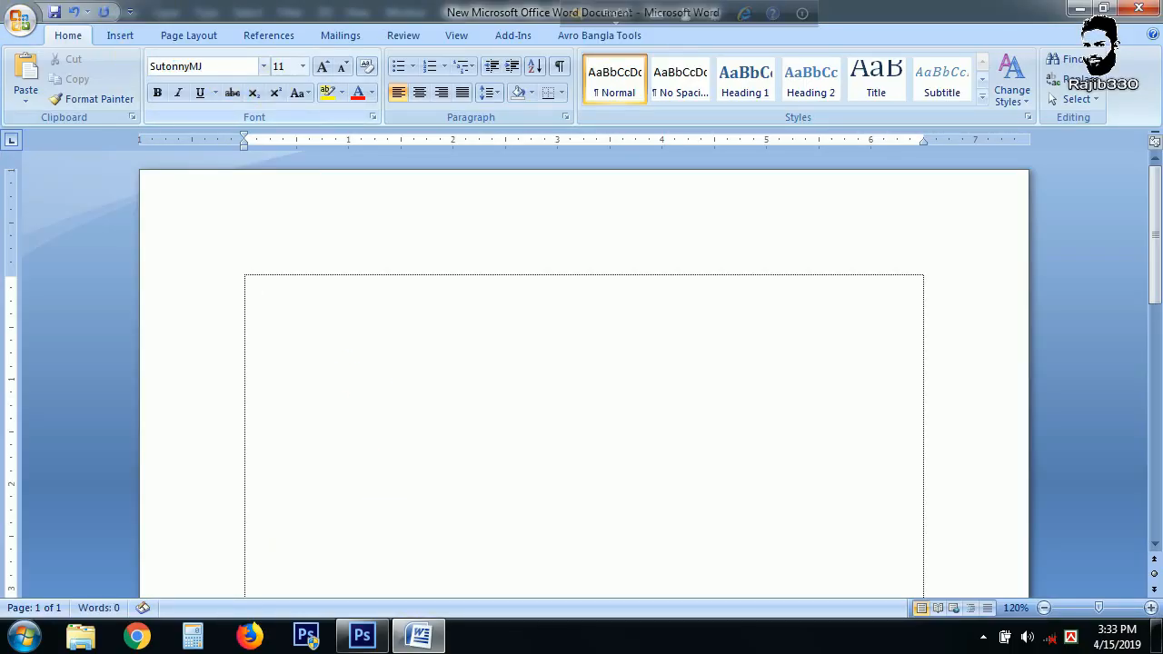
click(273, 304)
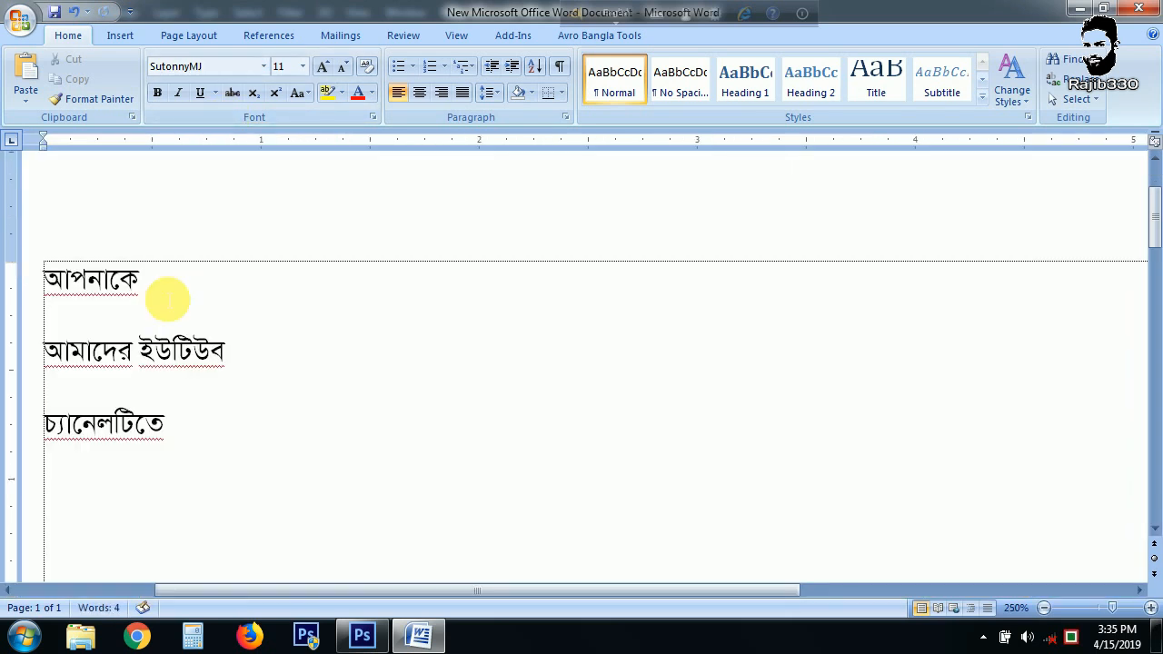
- Add the word অনেক after আপনাকে and move it onto its own line
text(নেক)
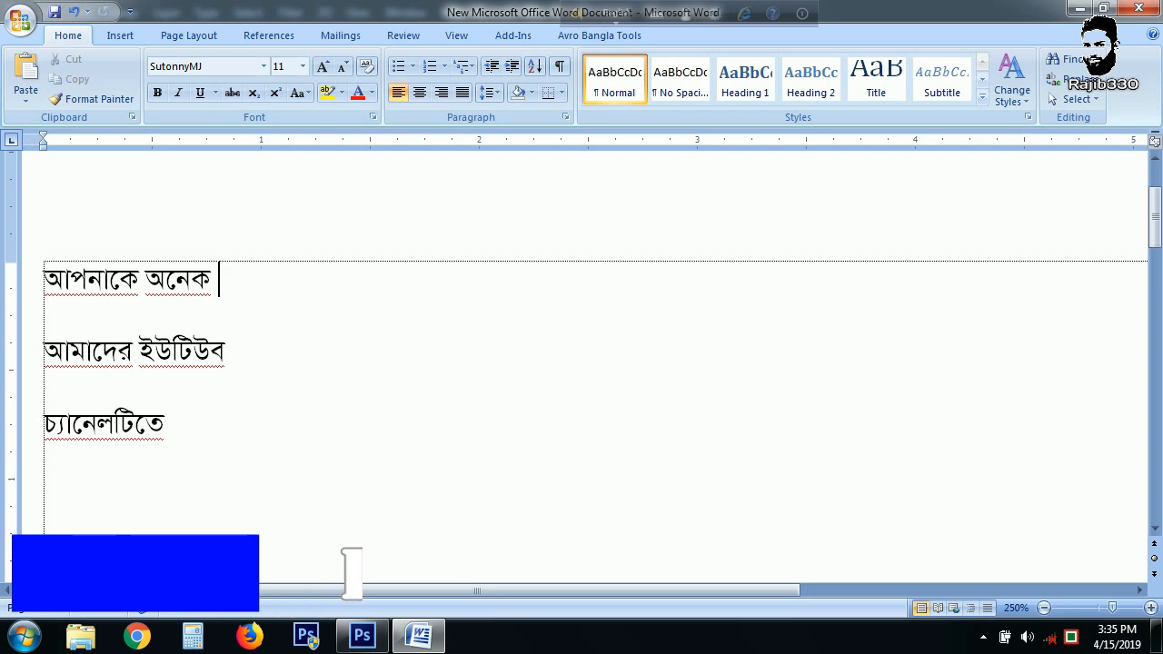
click(148, 280)
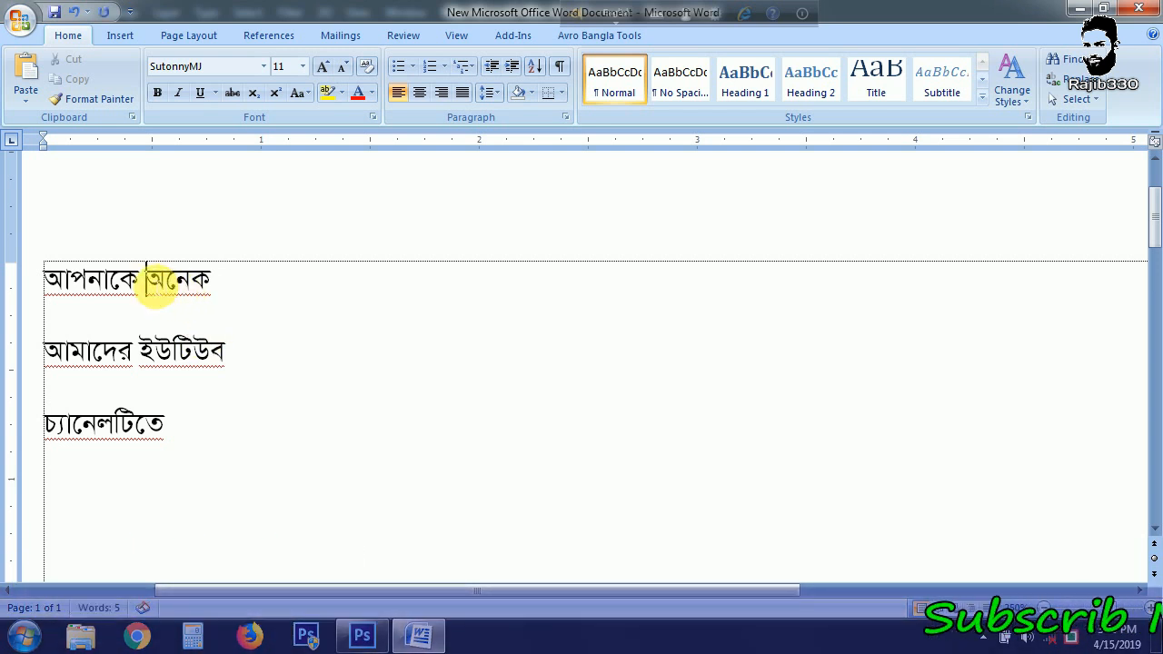
key(Return)
- Insert a new line below অনেক and enter অনেক again on it
click(120, 358)
key(Return)
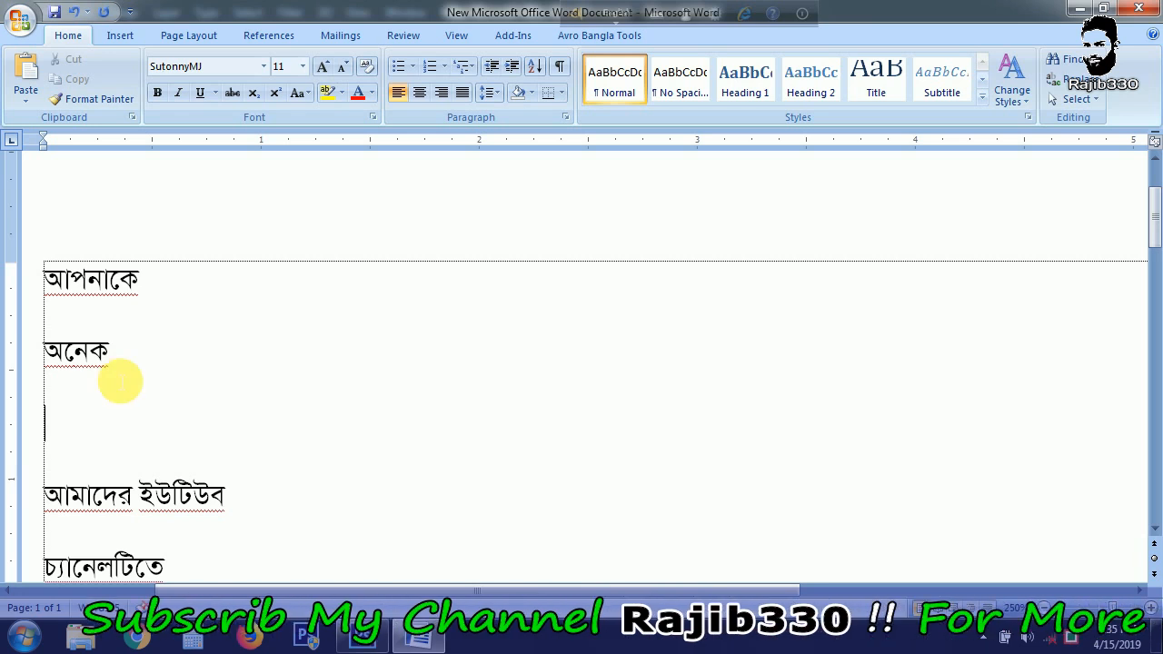
text(অে)
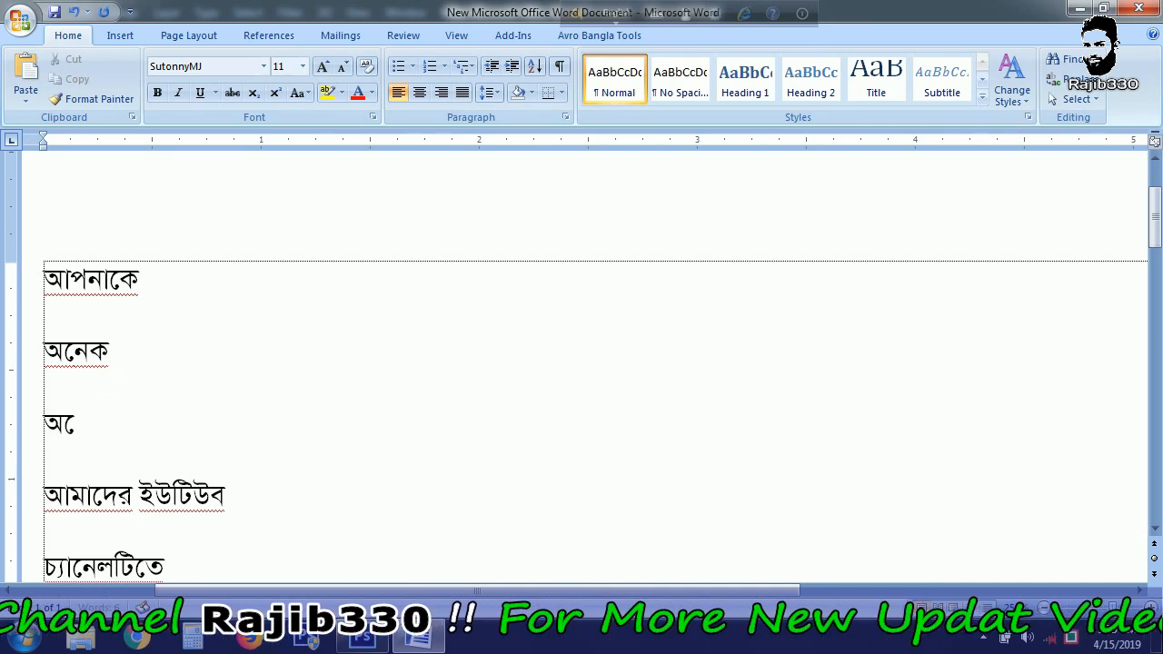
text(ন)
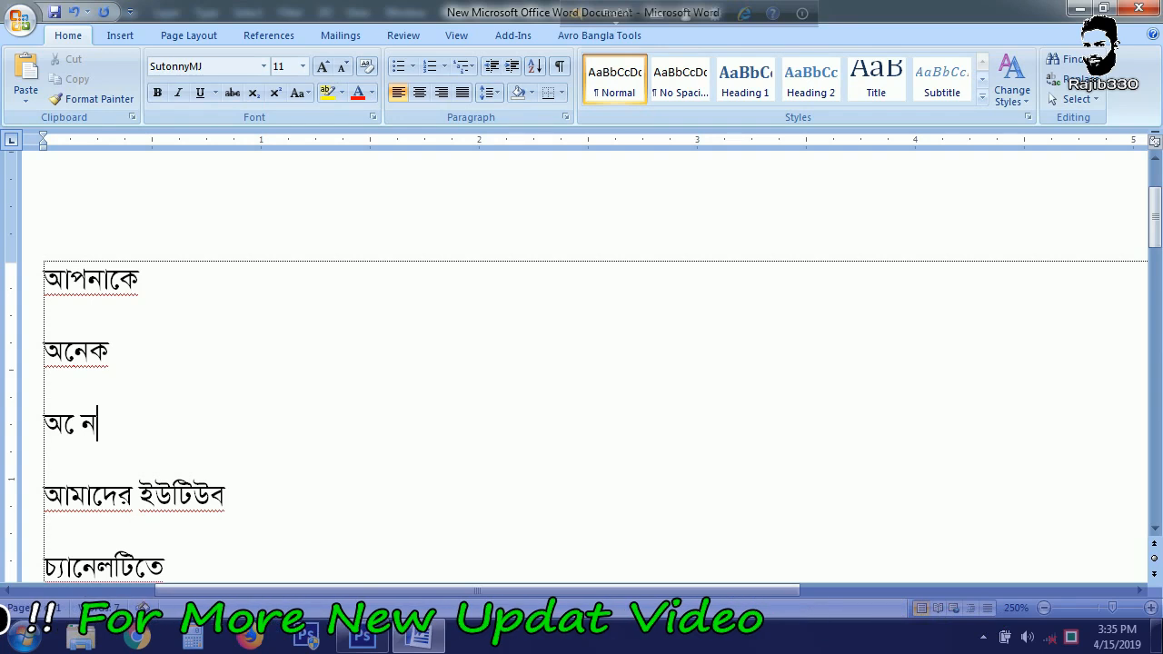
text(ক)
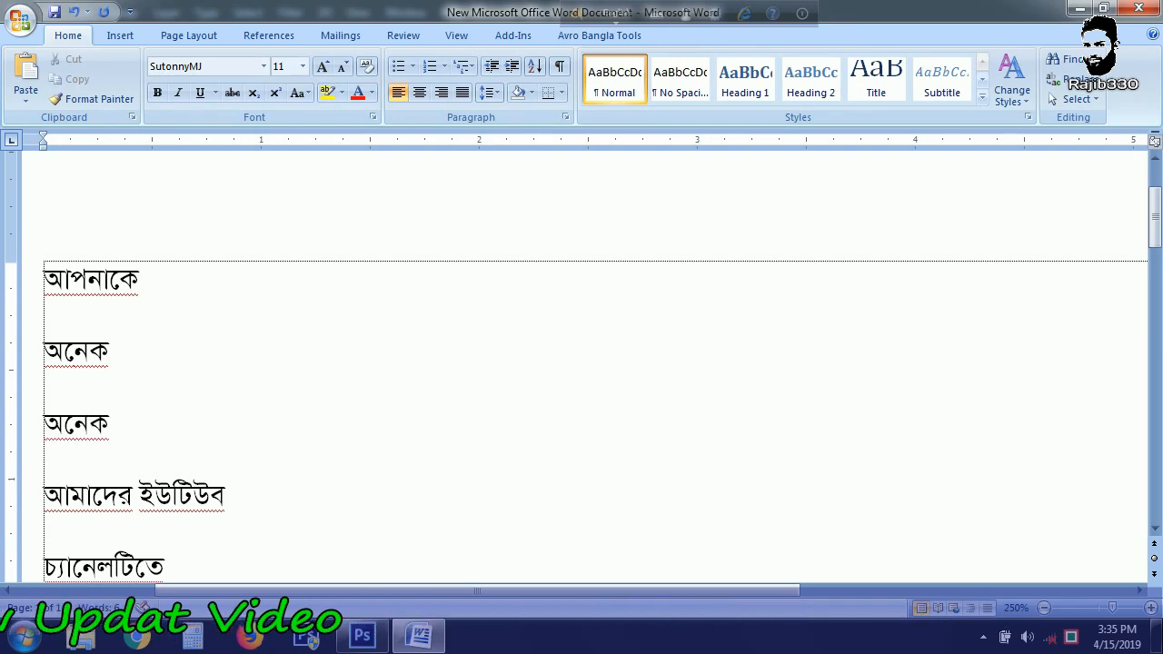
- Insert the line ধন্যবাদ below the second অনেক and complete the চ্যানেলটিতে line with আসার জন্য ।
scroll(130, 484, down, 1)
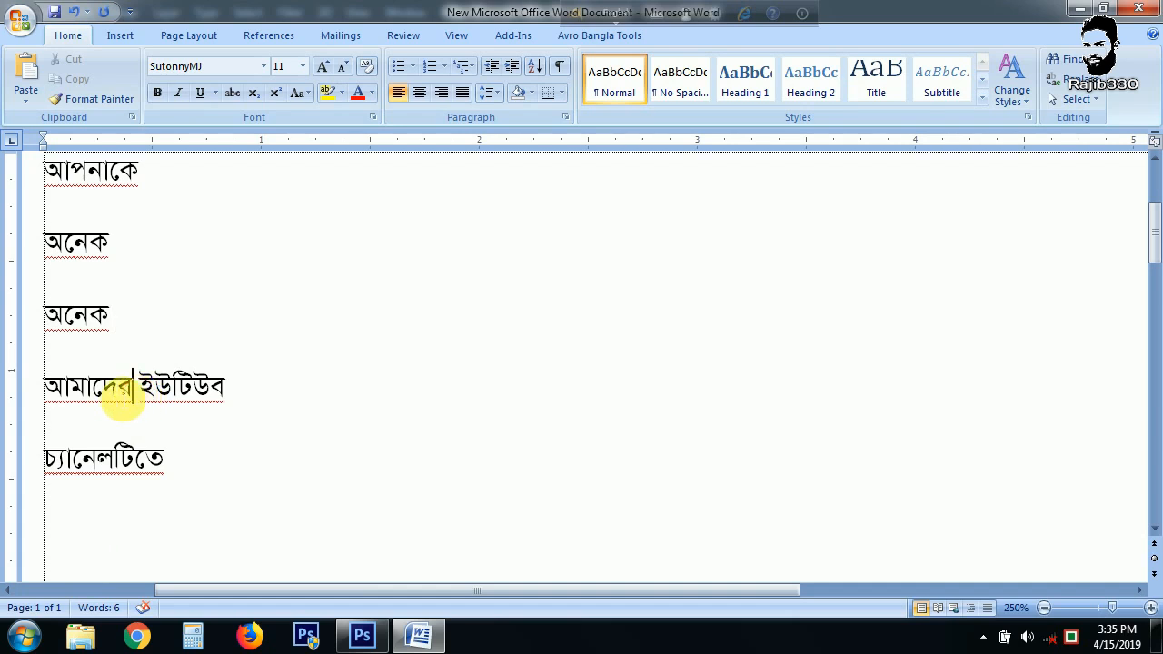
double_click(124, 395)
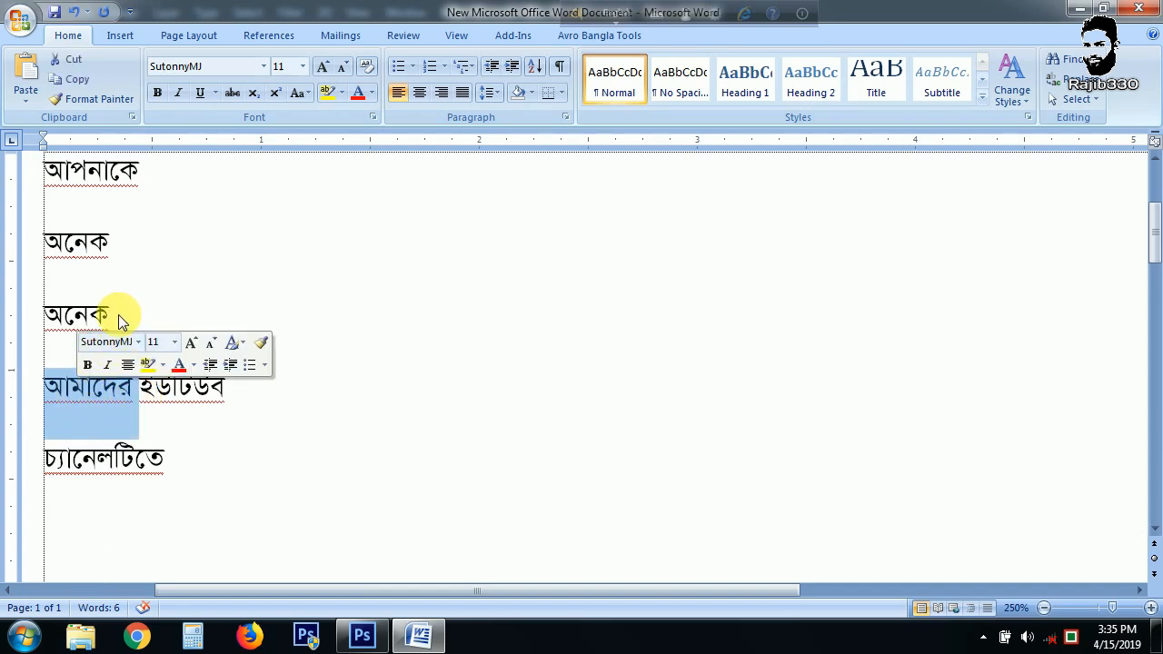
click(67, 326)
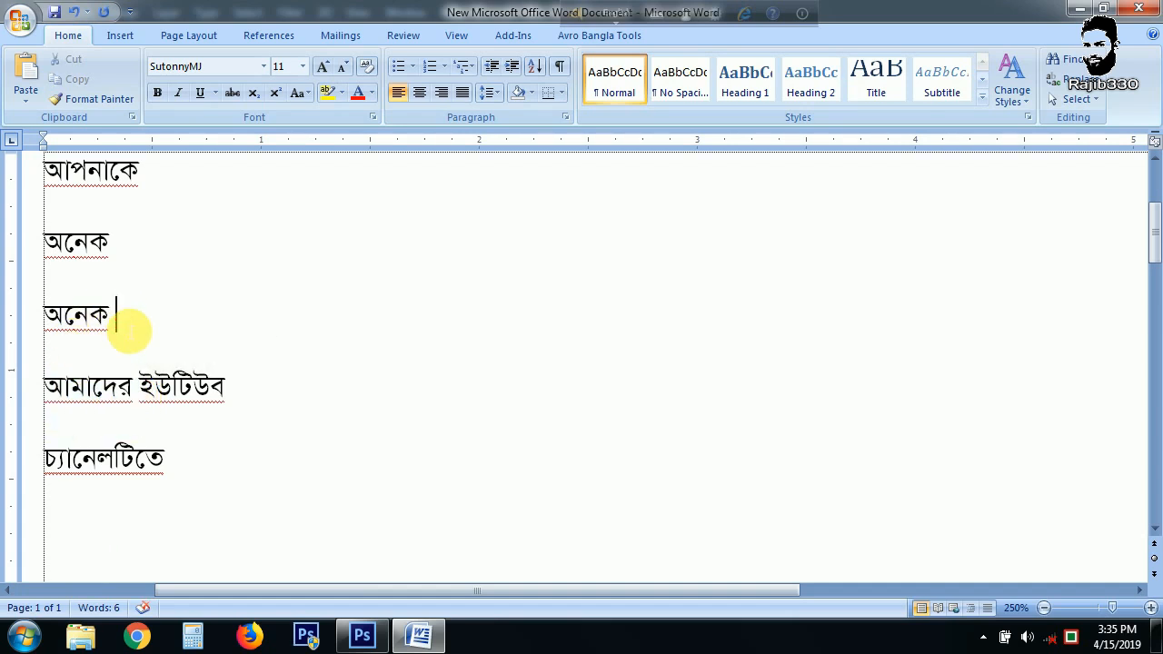
key(Return)
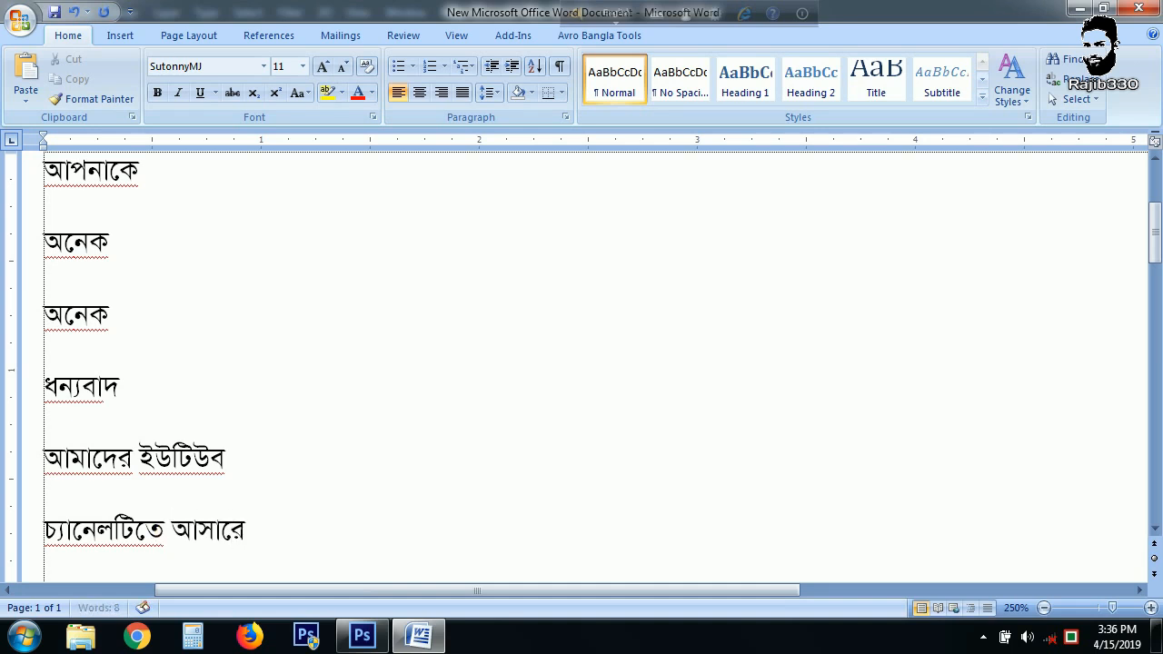
text(র )
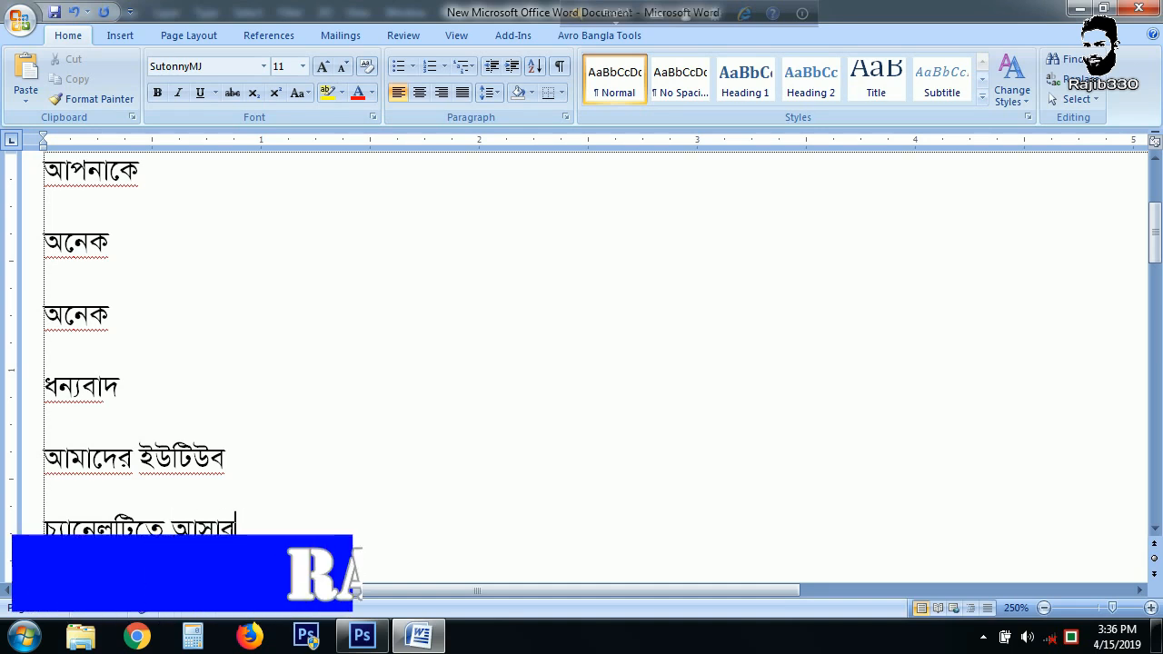
text(জন্য ।)
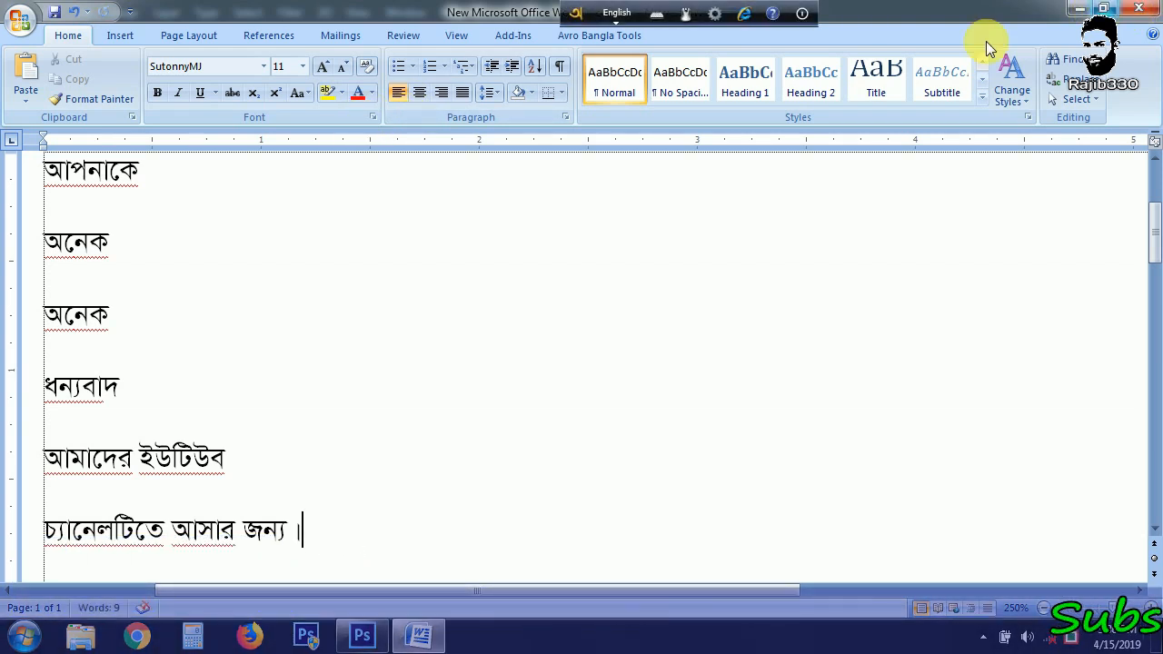
- Select the first two lines of the Bangla text, আপনাকে and অনেক
click(52, 178)
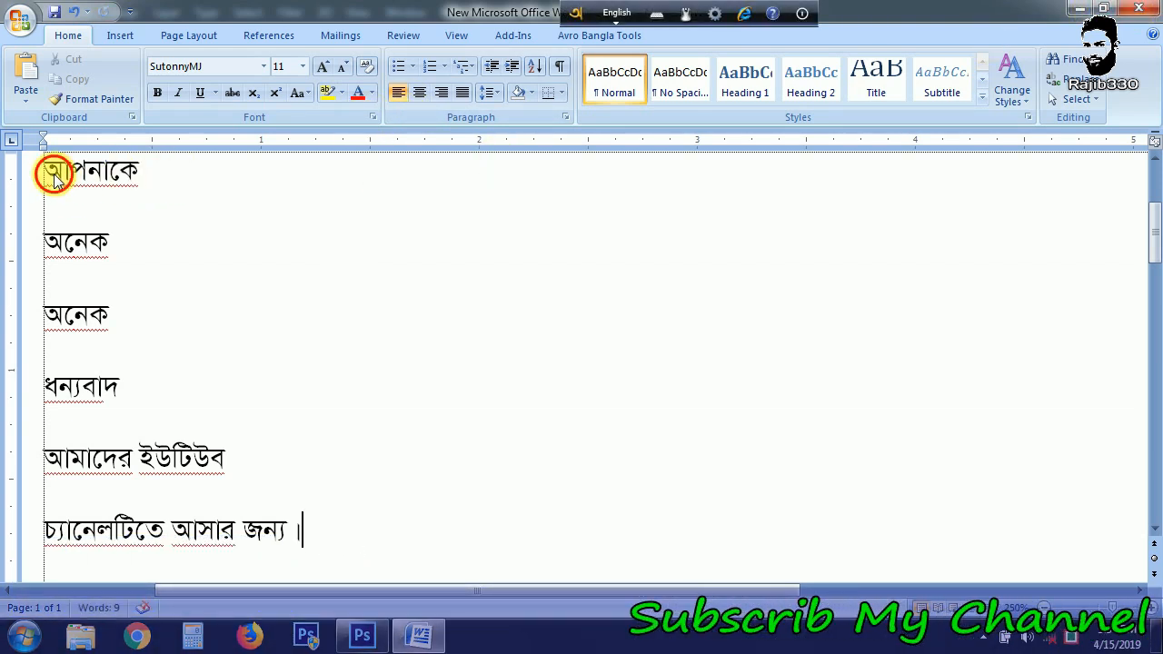
drag(44, 423, 161, 442)
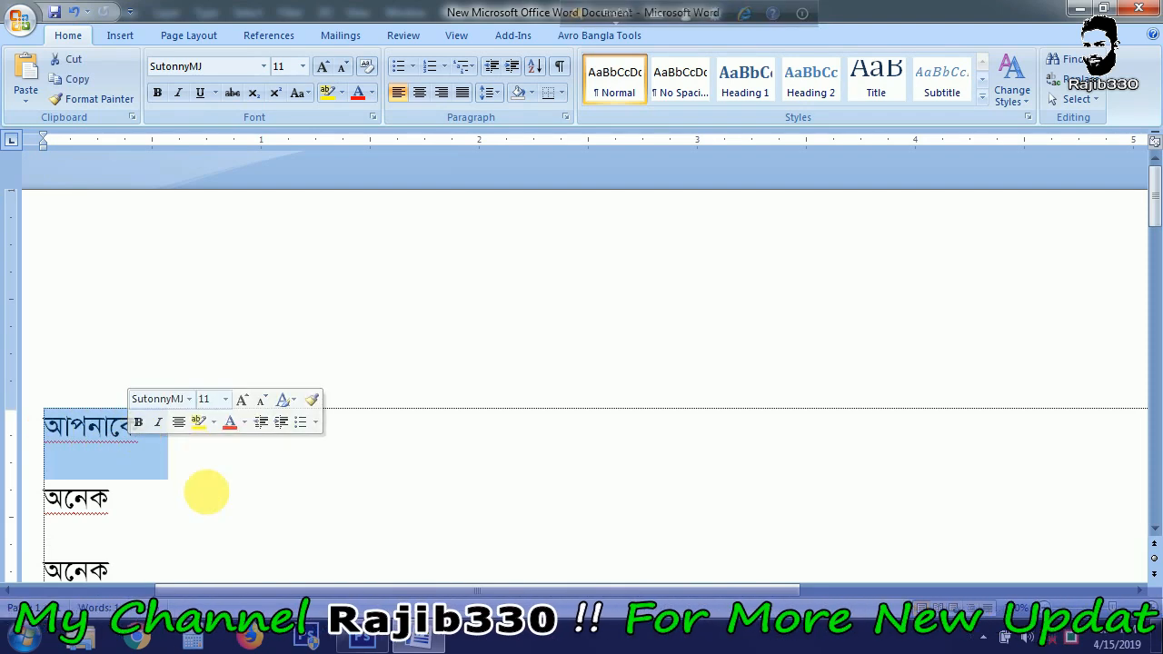
click(205, 491)
drag(45, 423, 124, 480)
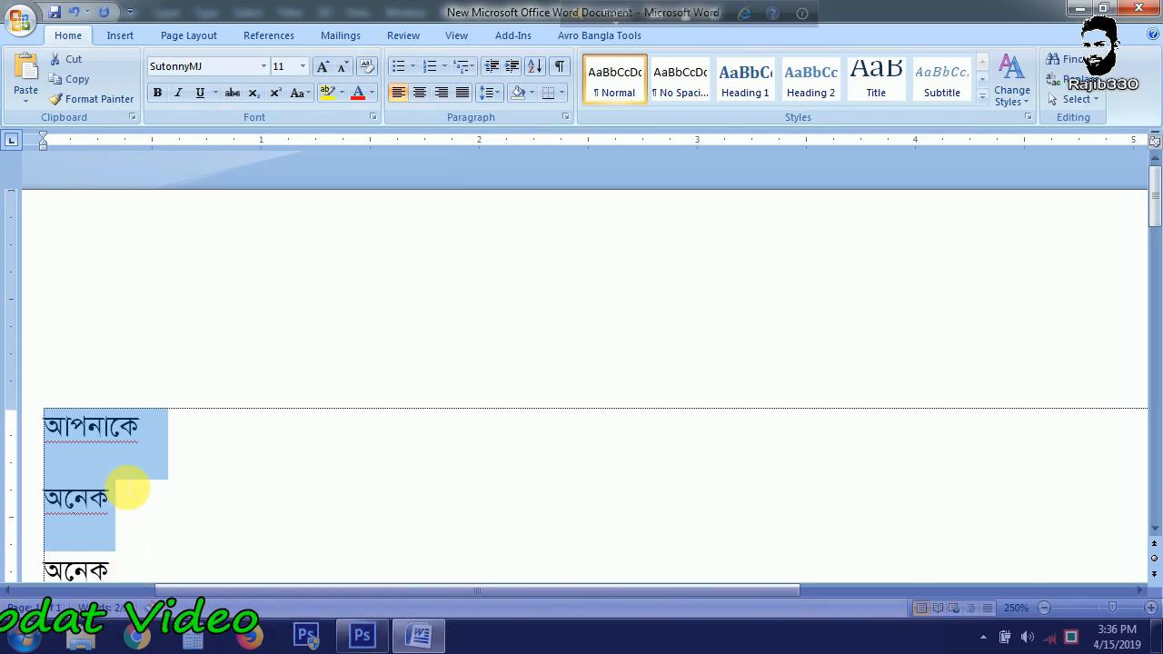
- Switch to Photoshop and duplicate Layer 1 into a new document, naming the copied layer color1
click(362, 636)
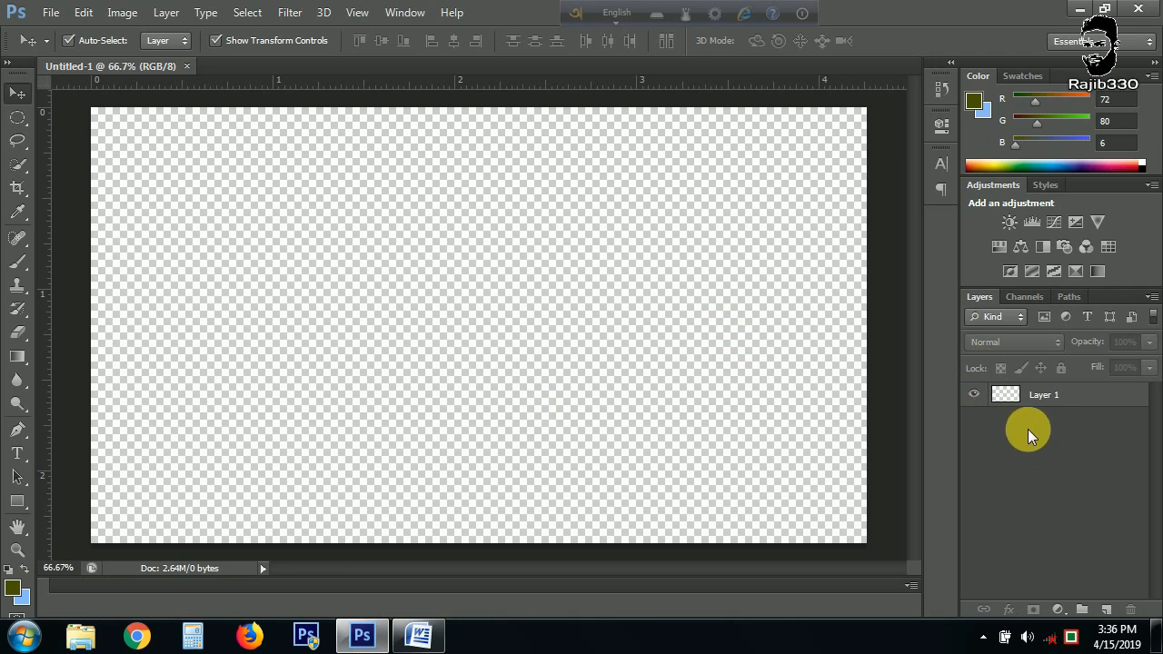
click(1075, 402)
right_click(1075, 403)
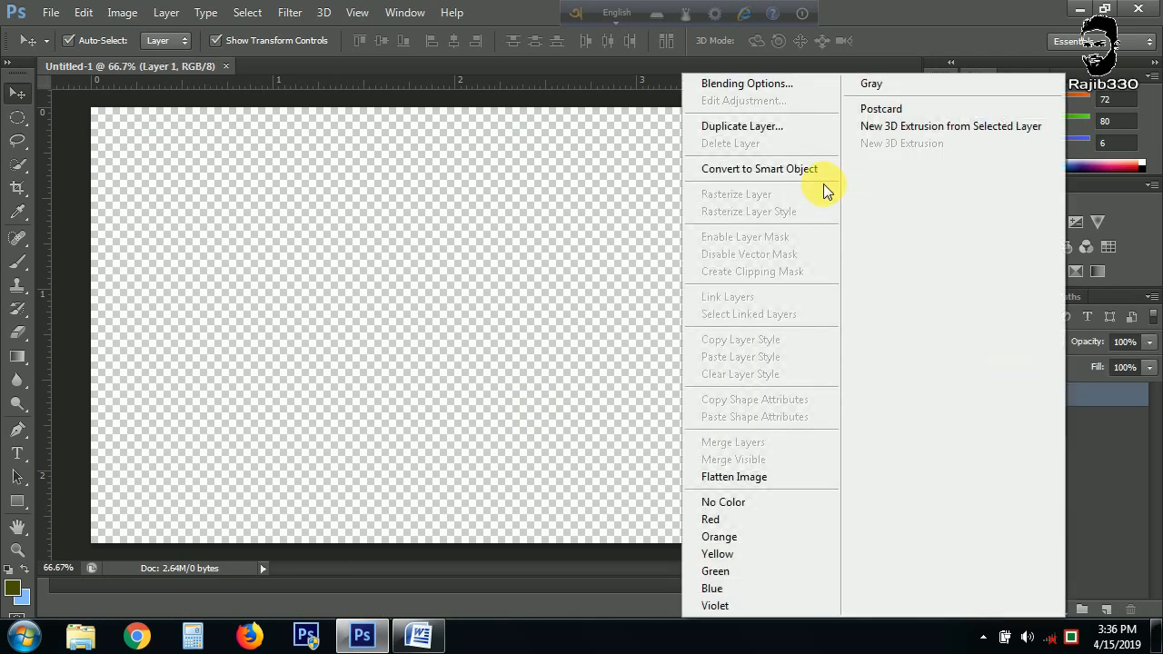
click(749, 129)
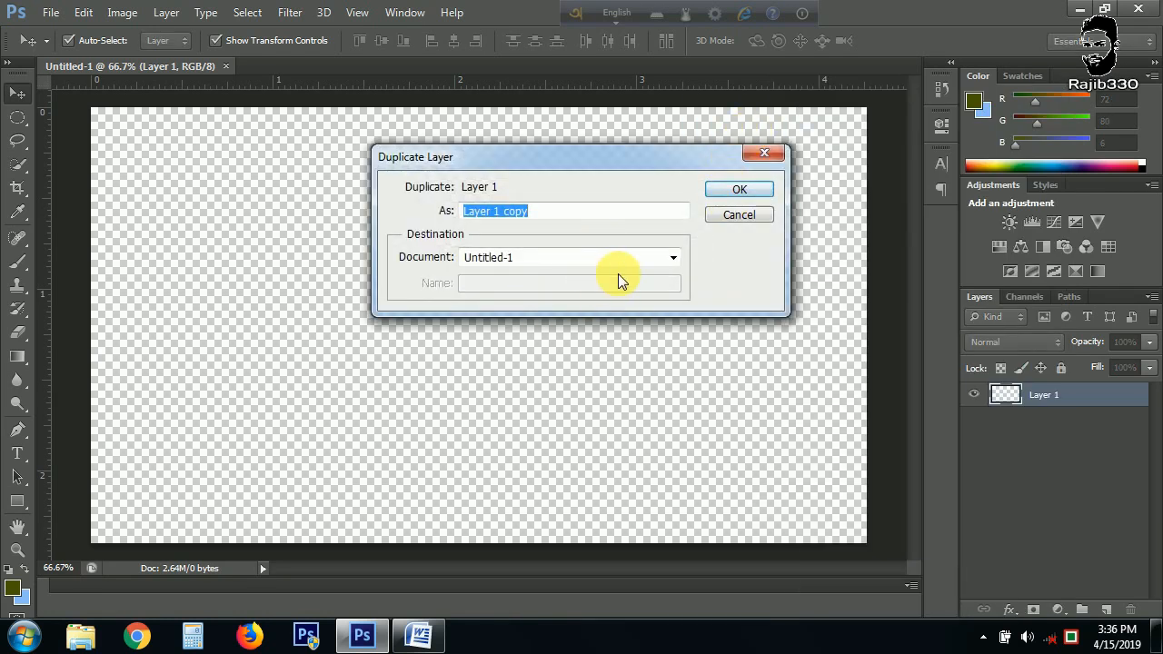
click(673, 259)
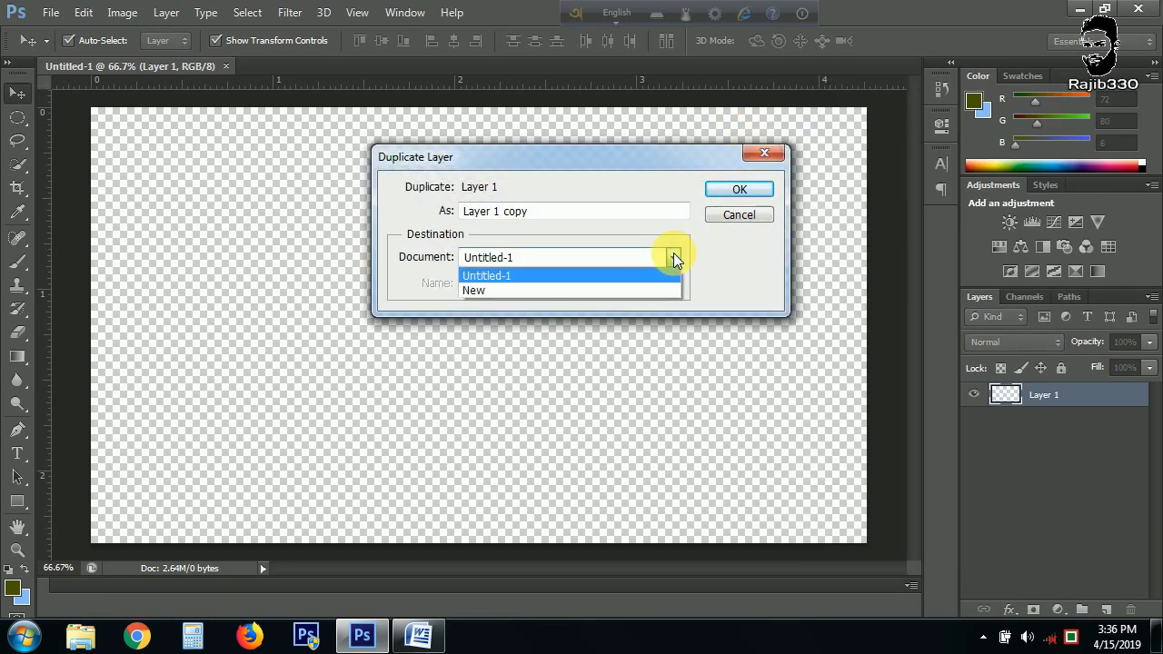
click(550, 289)
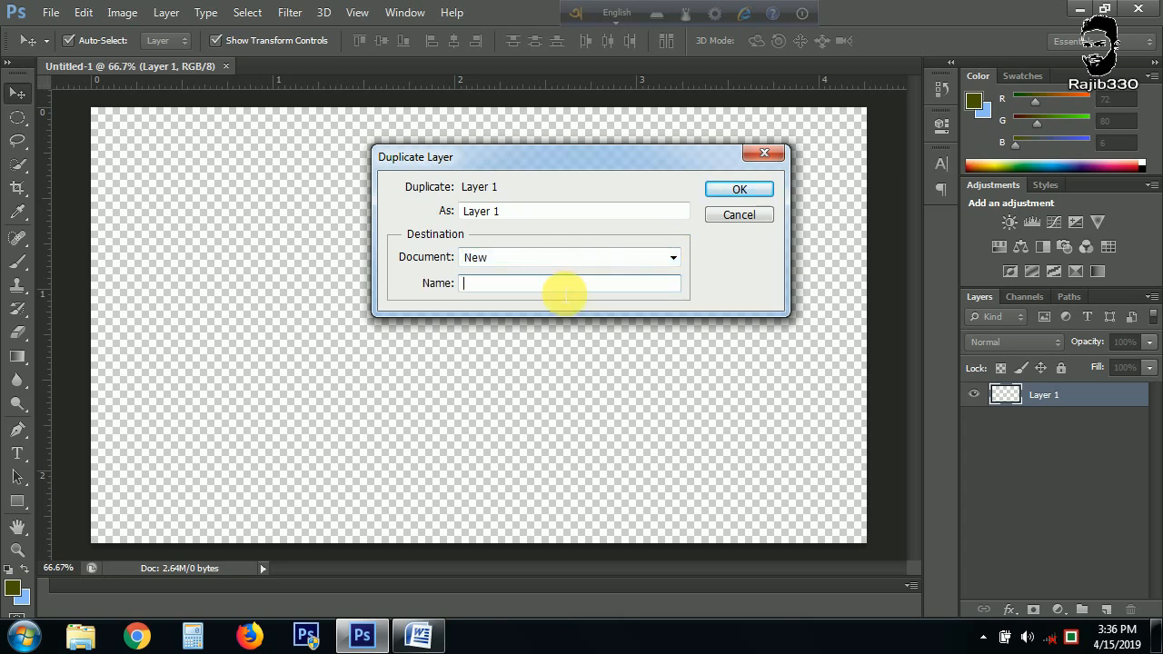
click(500, 217)
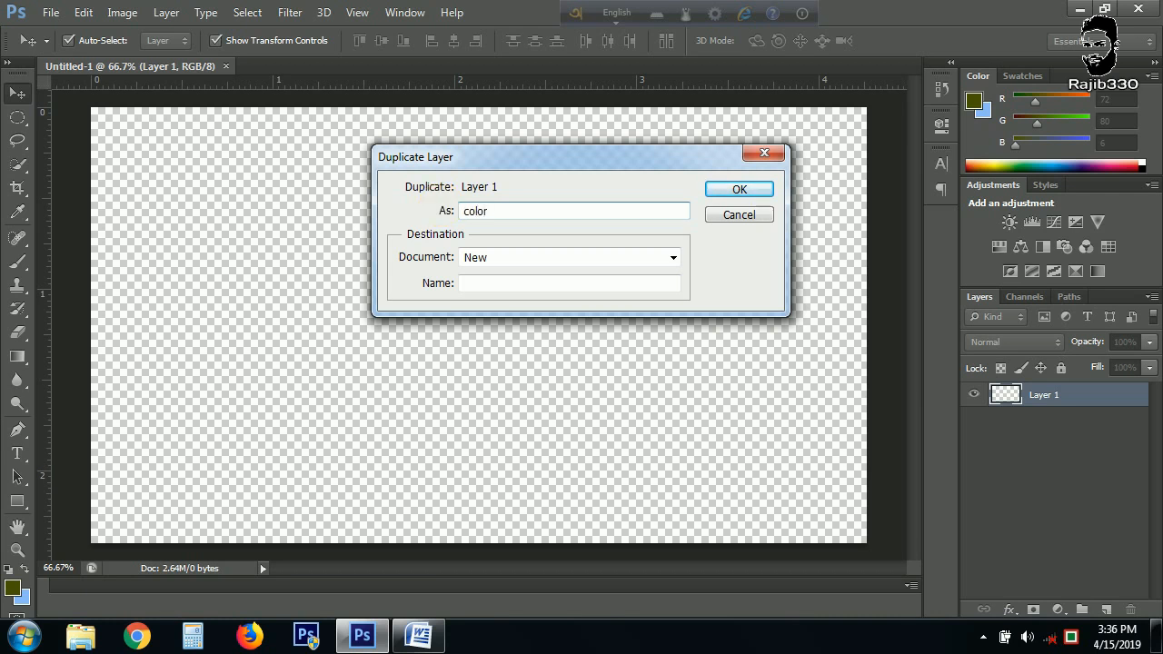
click(737, 193)
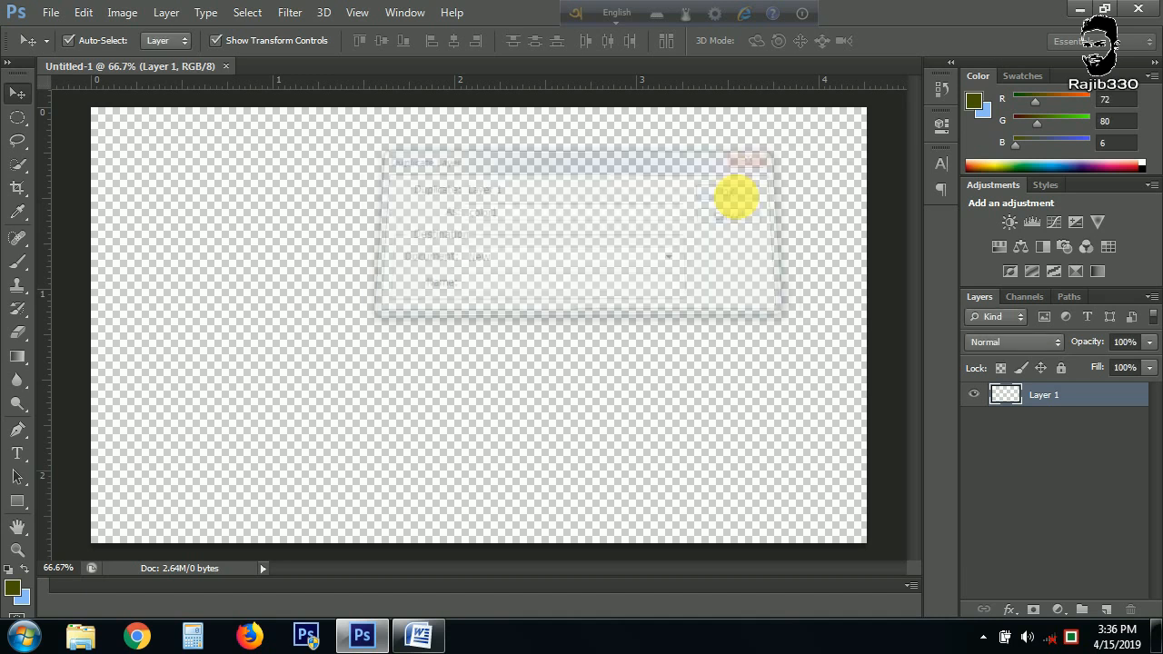
- Duplicate the color1 layer within the same document, naming the copy color1
right_click(1049, 394)
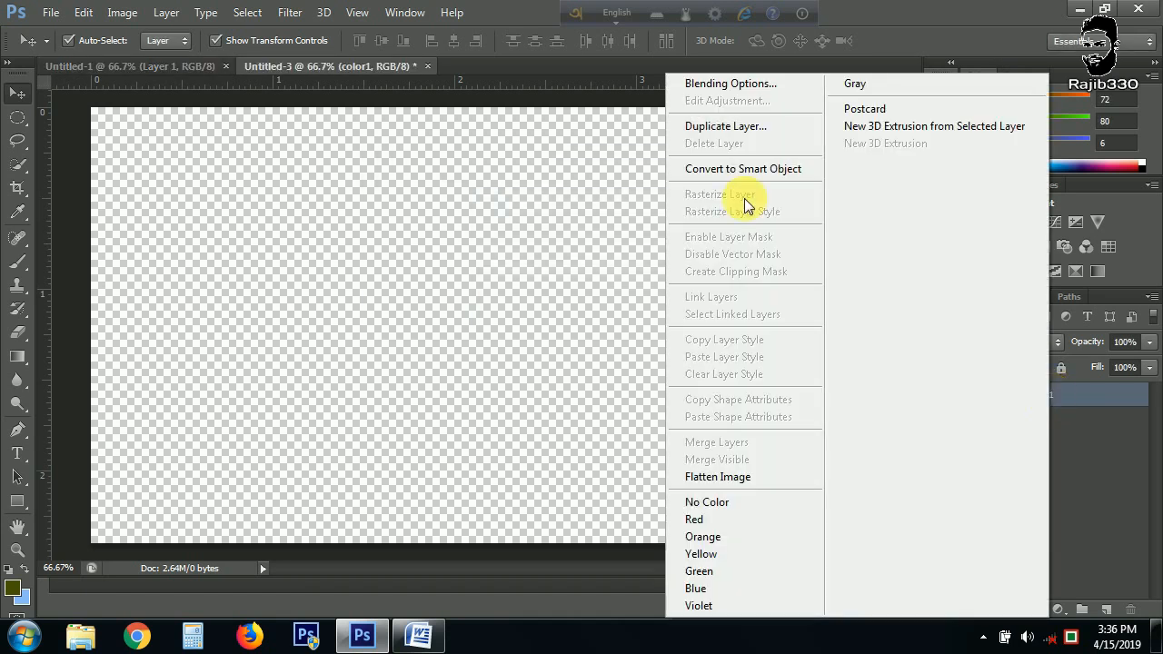
click(757, 130)
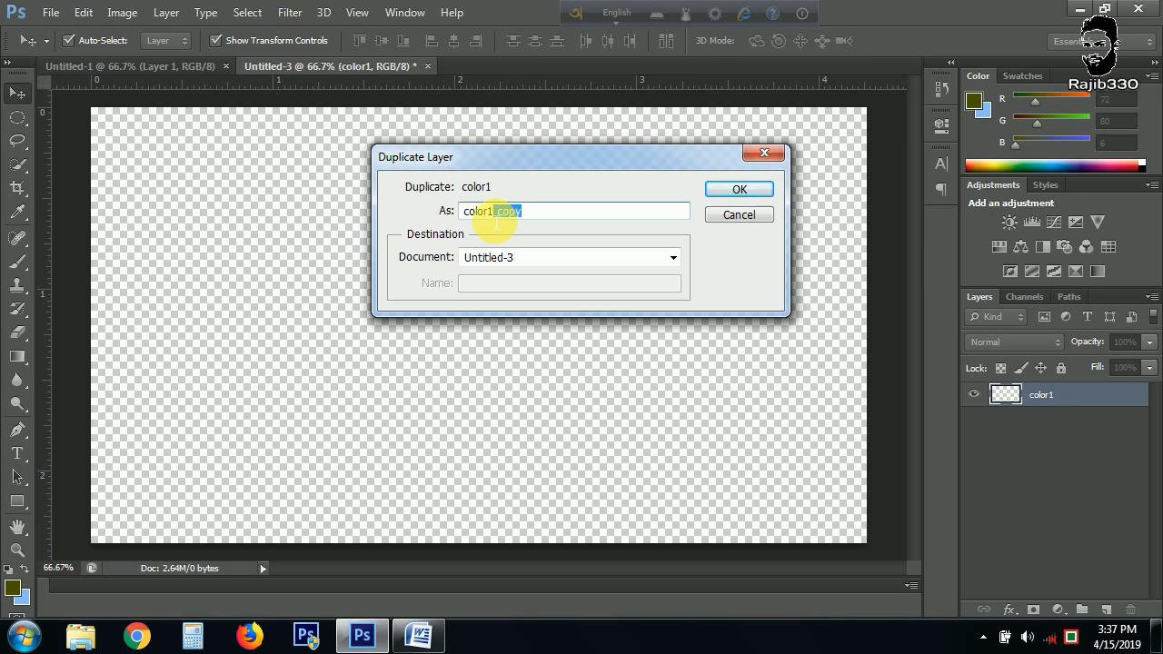
click(740, 188)
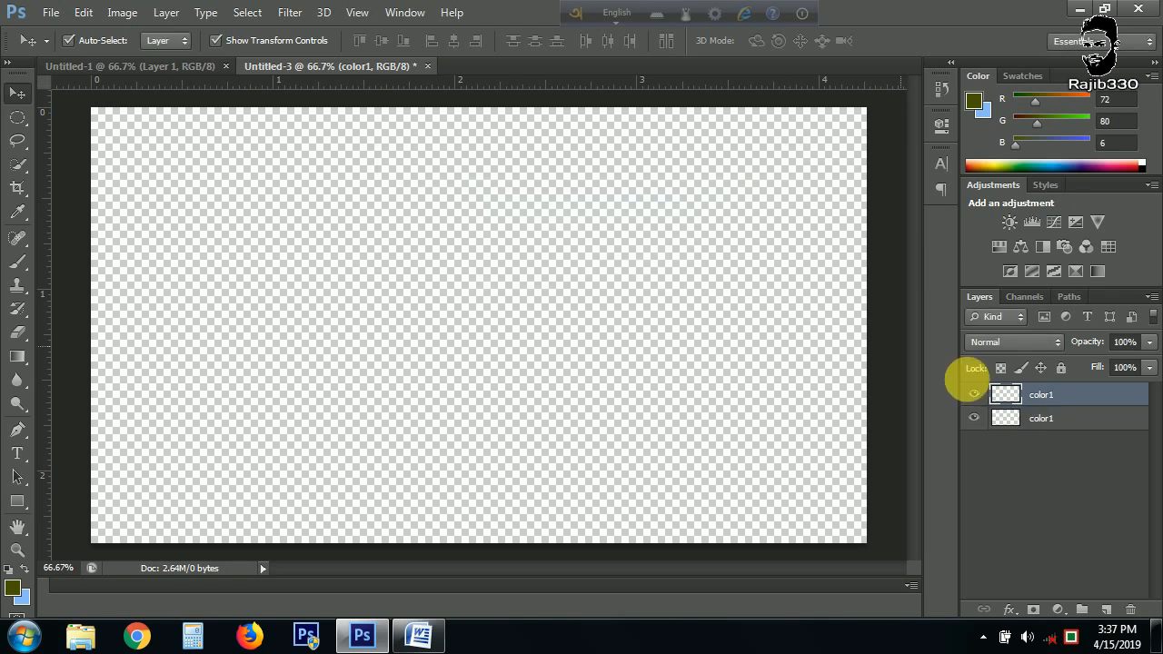
- Rename the lower color1 layer as t
click(1066, 419)
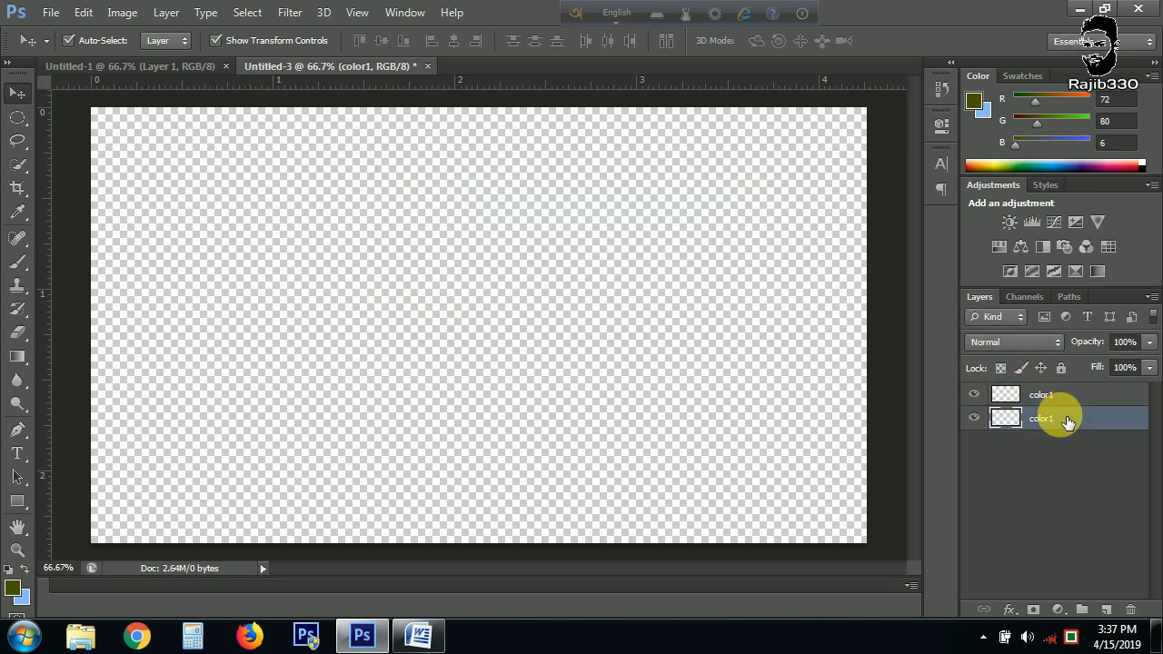
double_click(1066, 421)
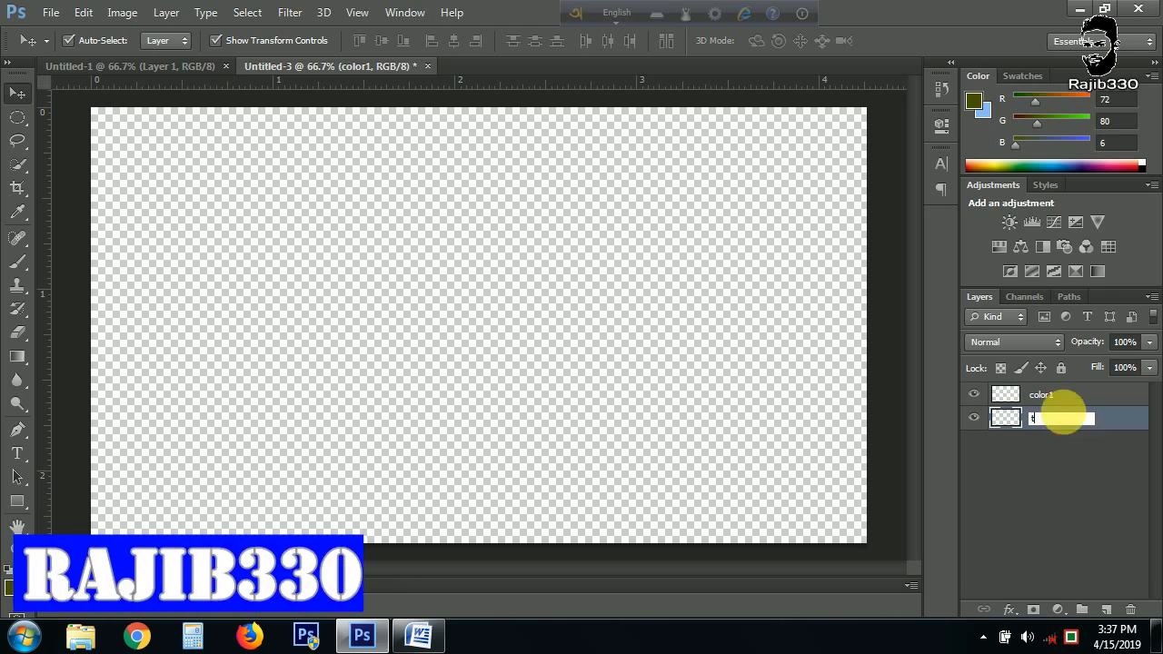
click(1058, 463)
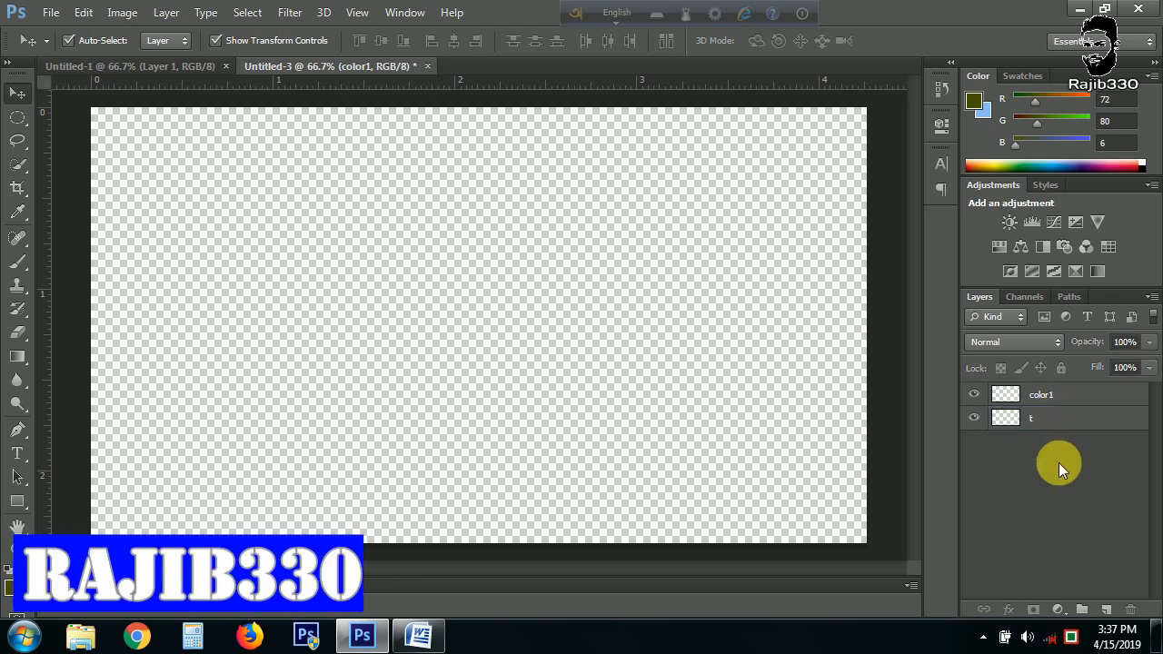
- Fill the upper color1 layer with a near-white custom color, using Normal mode and 100% opacity
double_click(1046, 395)
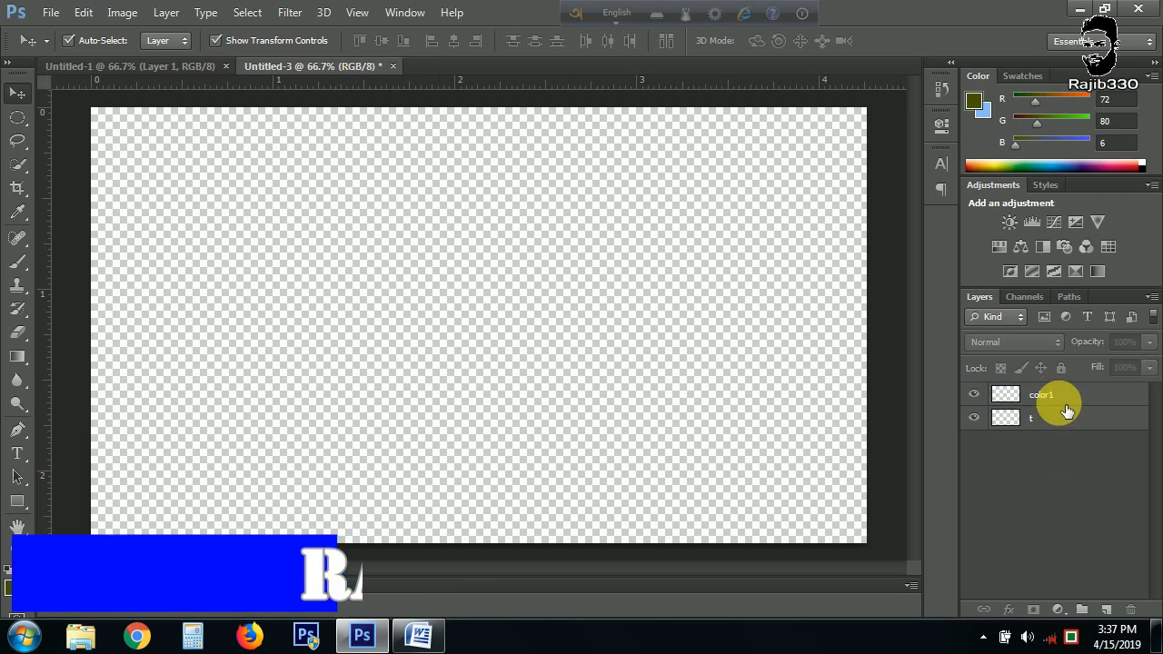
key(Return)
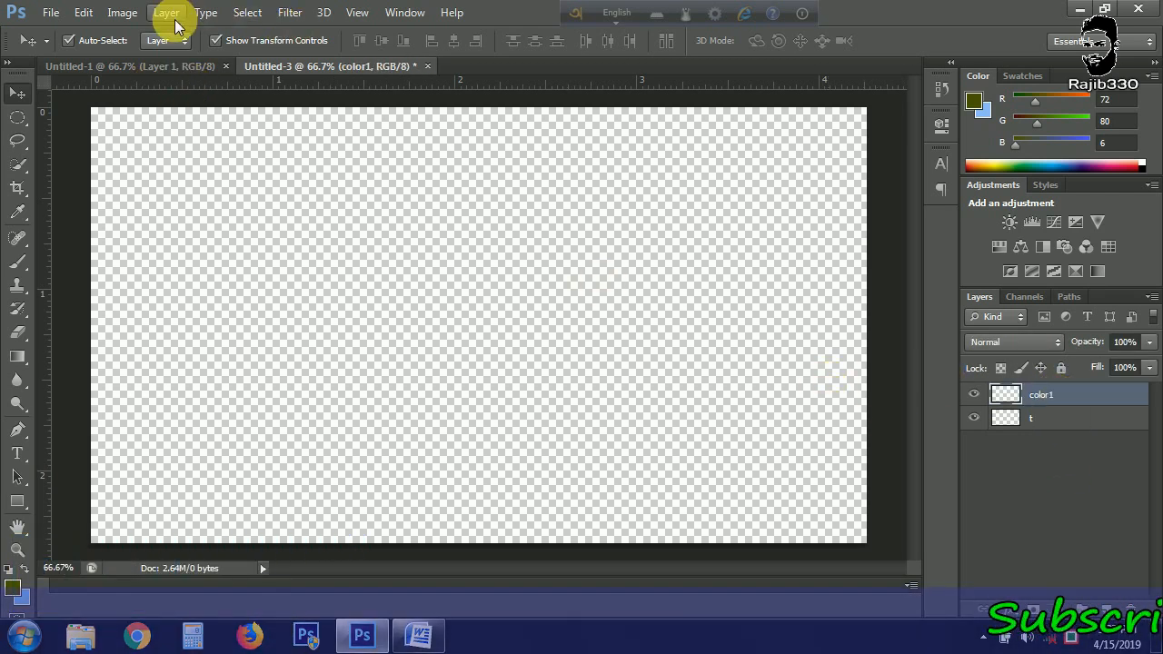
click(82, 16)
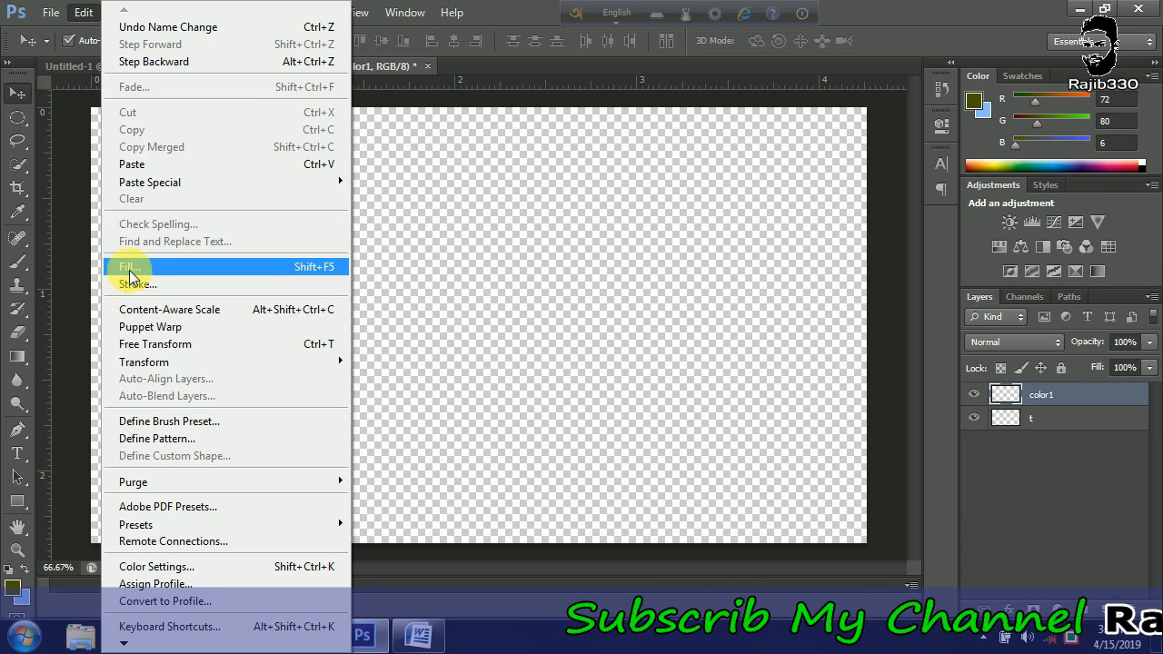
click(177, 268)
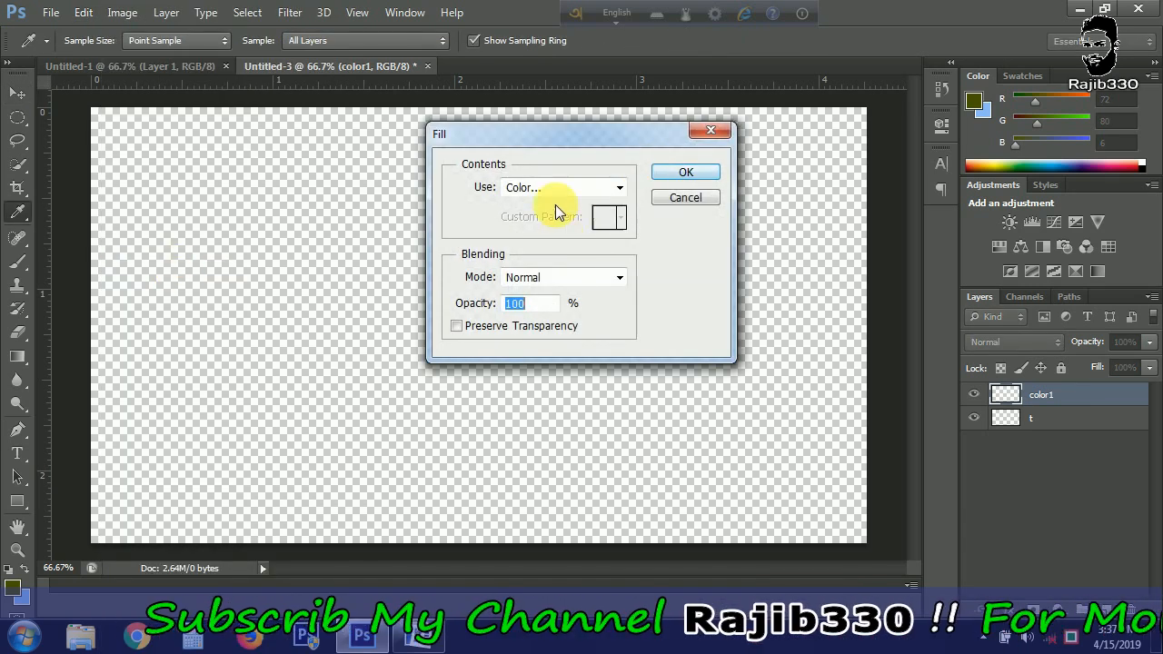
click(586, 188)
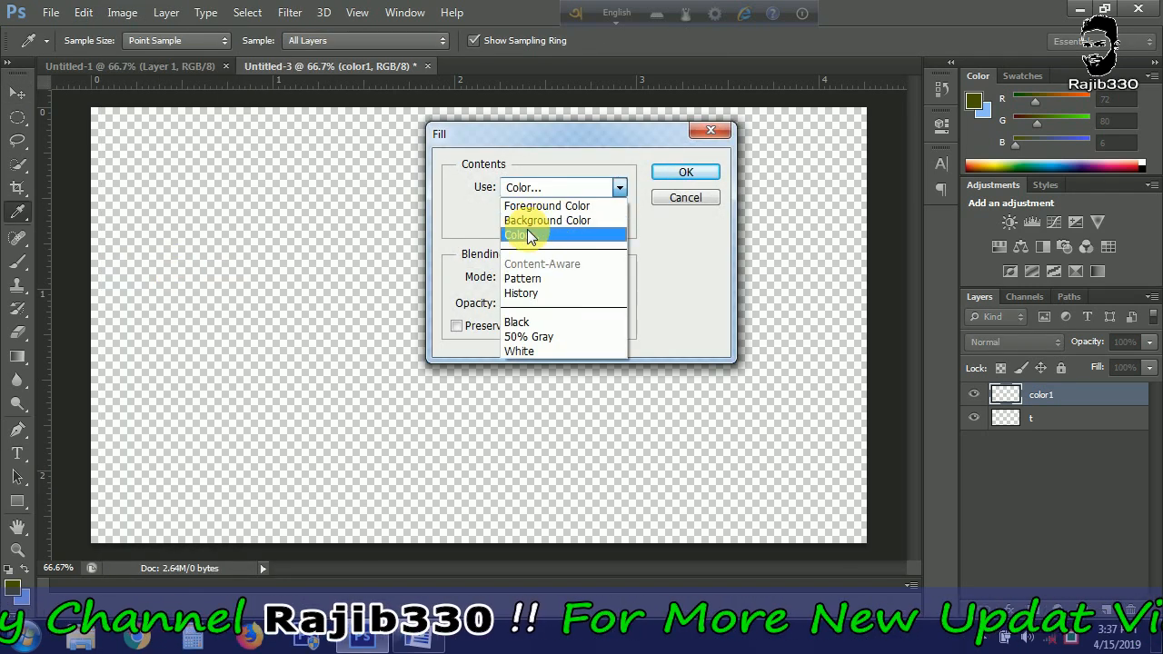
click(527, 230)
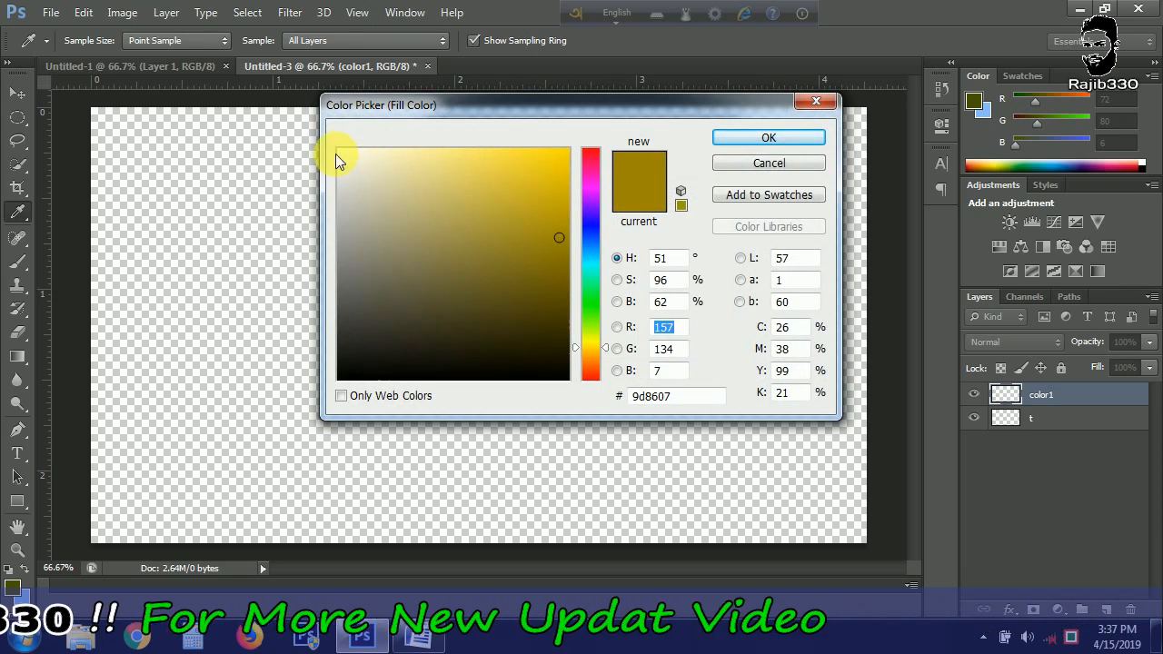
click(344, 155)
click(777, 139)
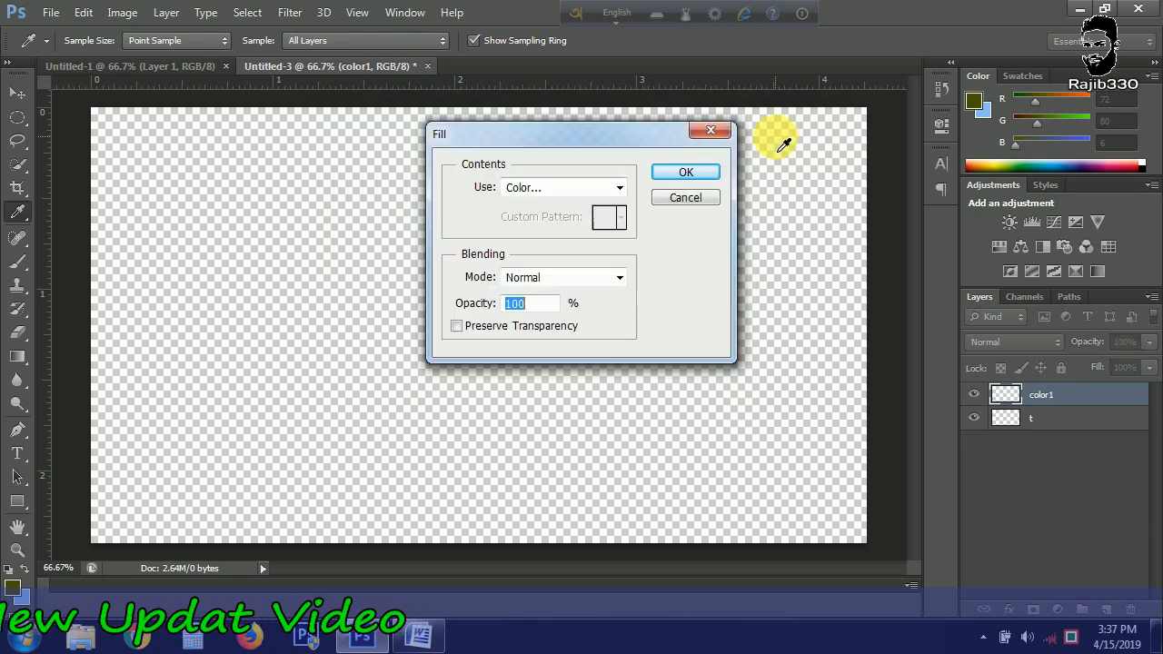
click(686, 172)
key(v)
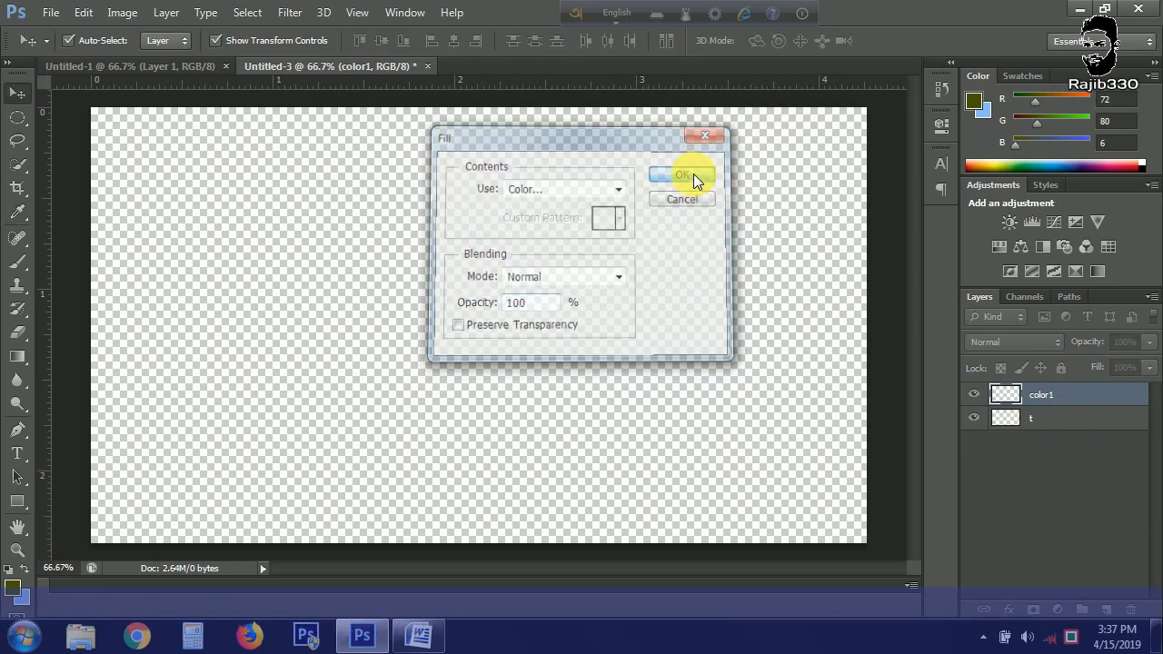
- Delete the empty layer beneath the filled color1 layer
click(1117, 486)
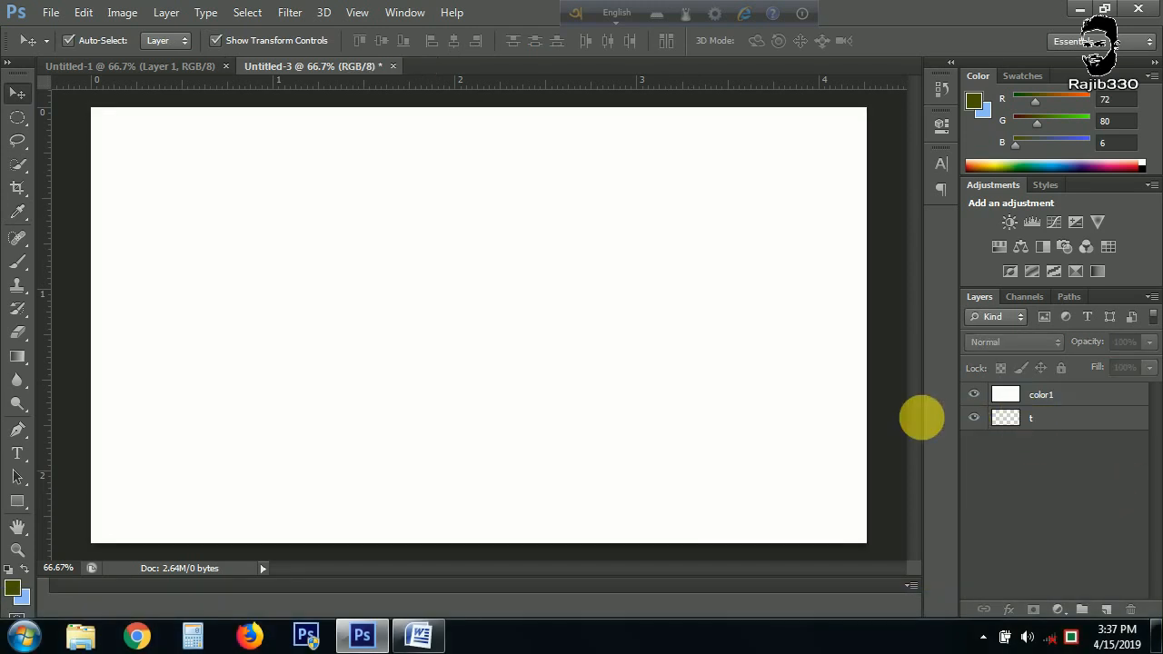
click(1084, 419)
key(Delete)
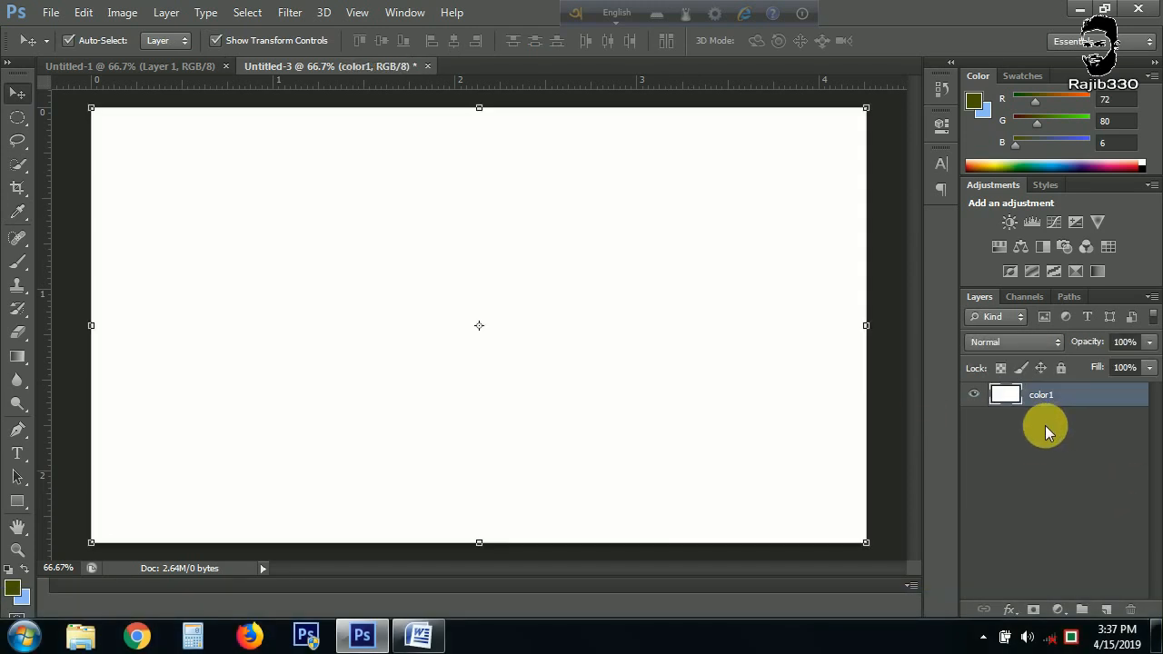
click(1044, 425)
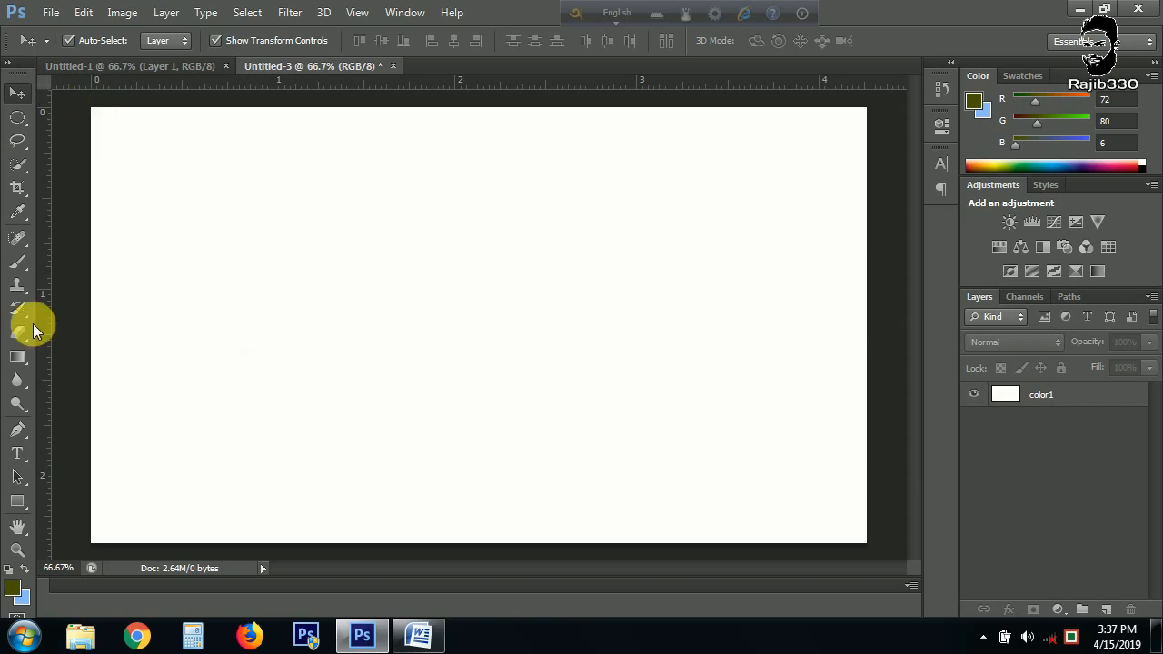
- Add the text আপনাকে অনেক on a single line and enlarge it to about 38.72 pt across the middle of the canvas
click(17, 452)
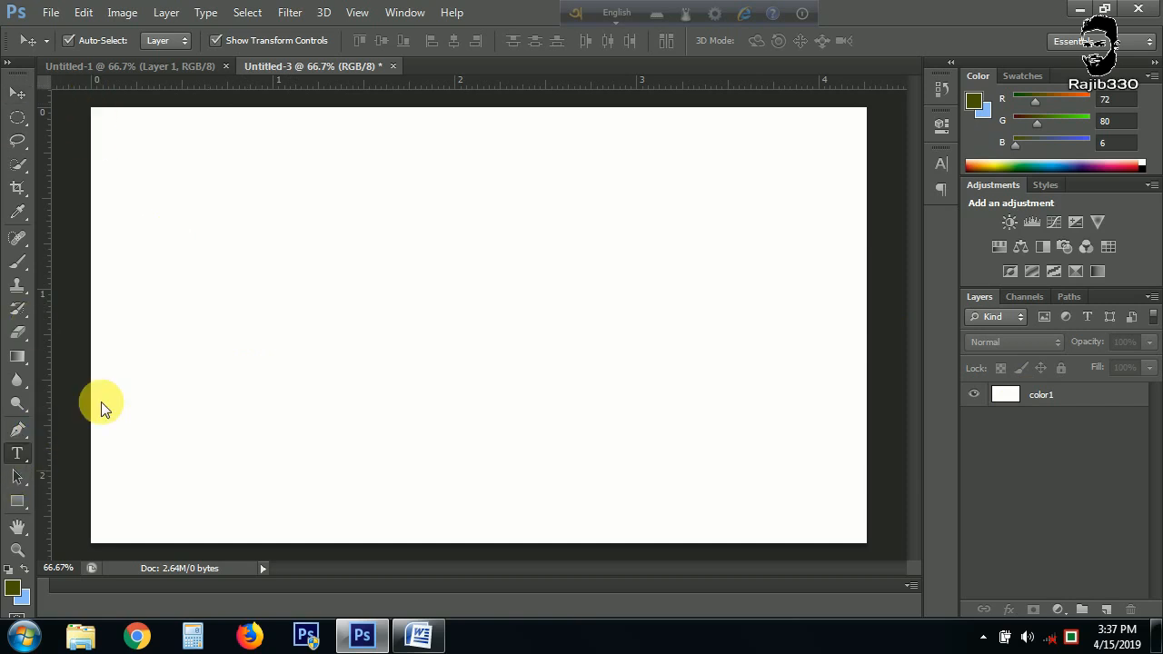
click(198, 309)
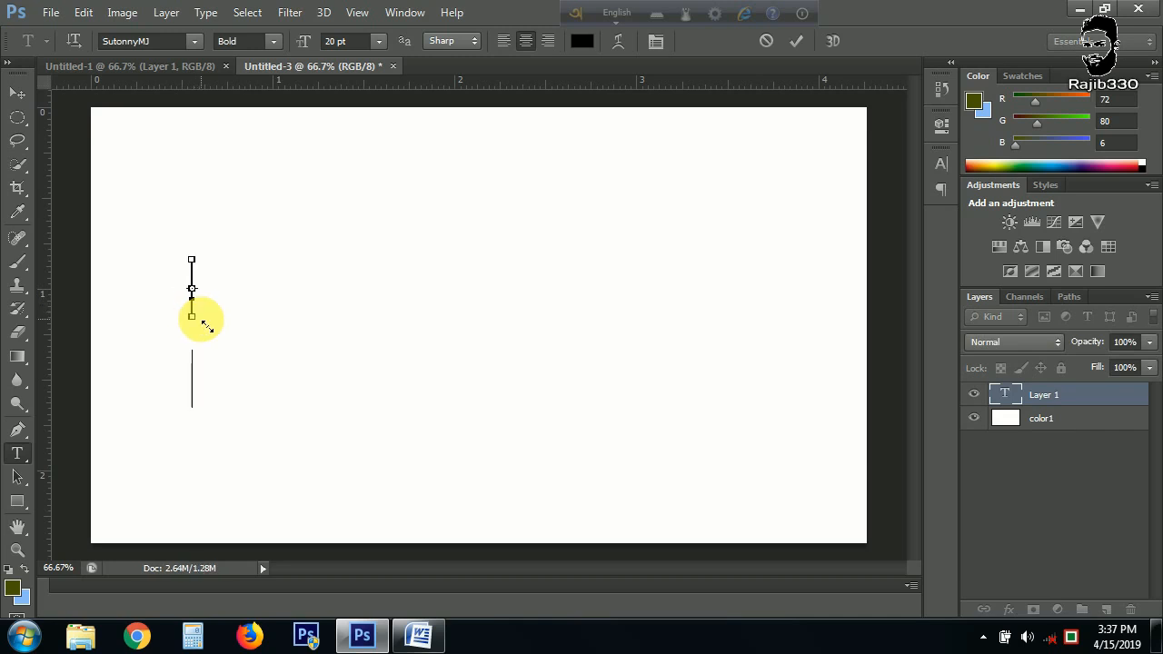
text(আপনাকে অনেক)
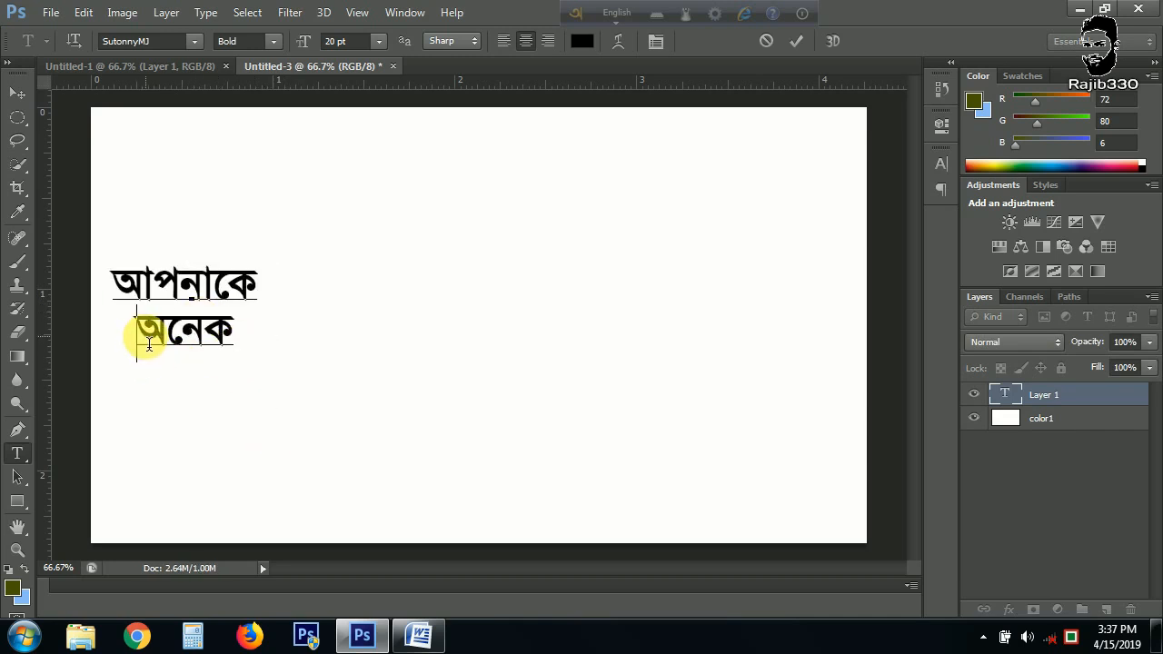
key(BackSpace)
click(311, 301)
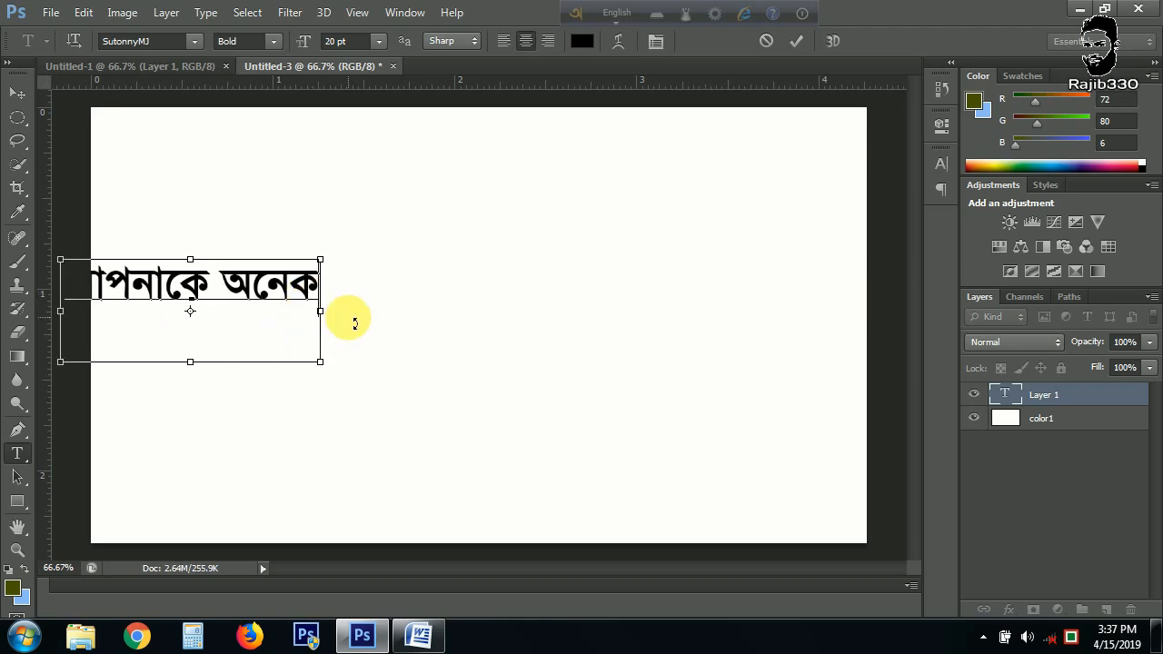
drag(319, 362, 656, 456)
drag(464, 316, 605, 337)
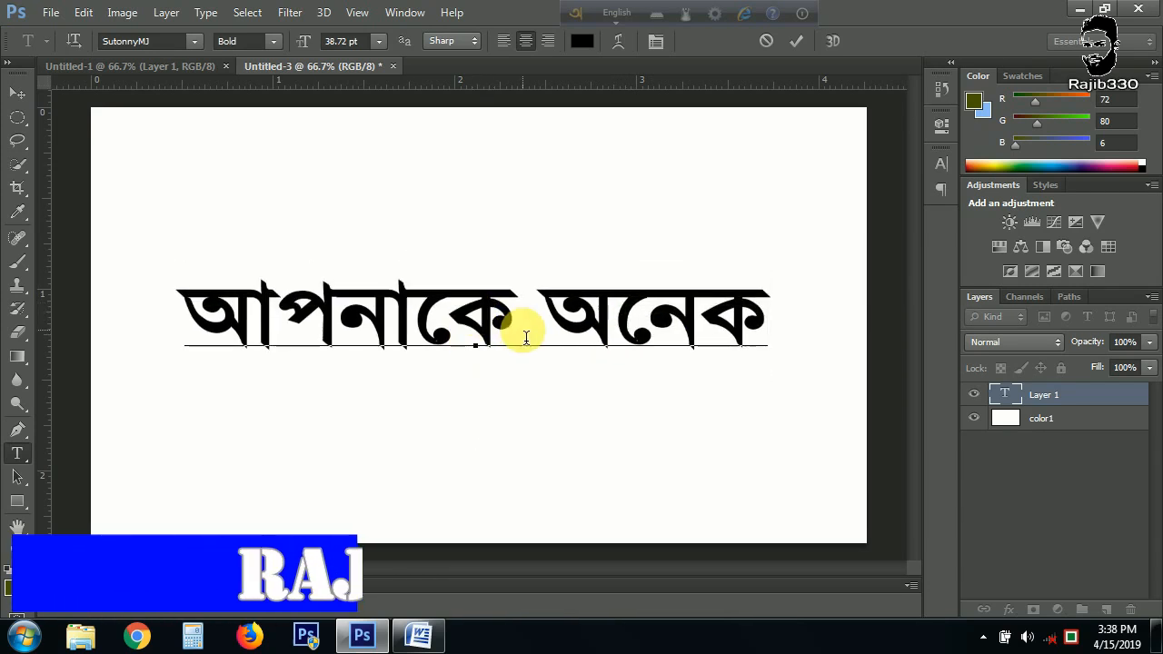
- Select all of the আপনাকে অনেক text and try the fonts SutonnyOMJ and SutonnyP on it
key(ctrl+a)
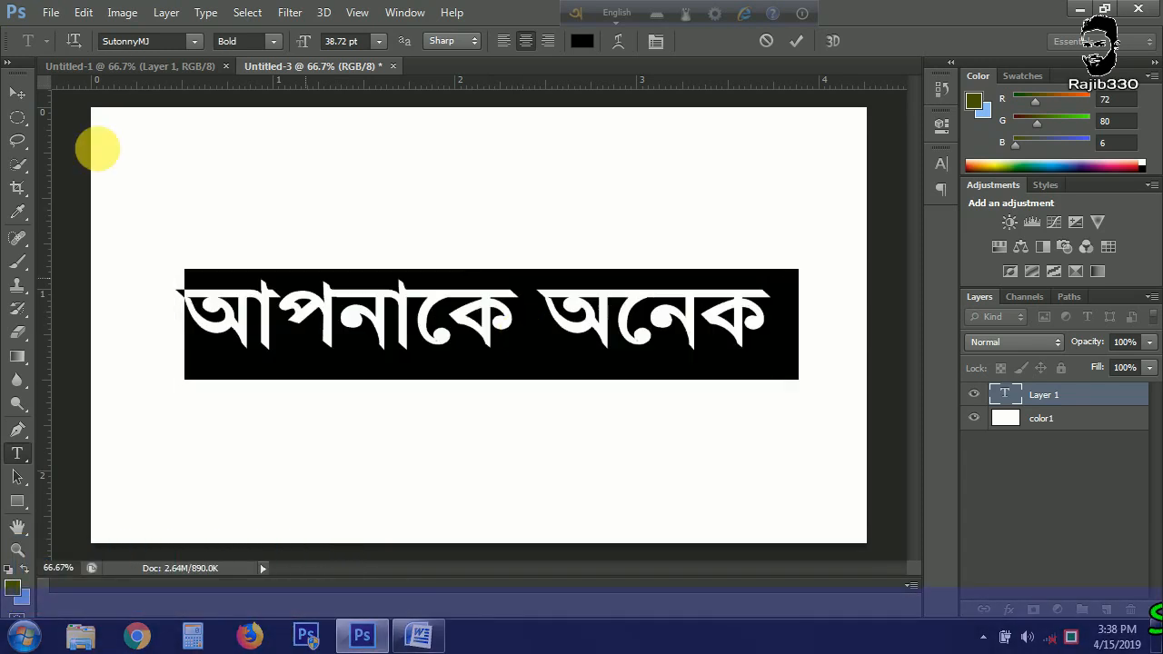
click(195, 46)
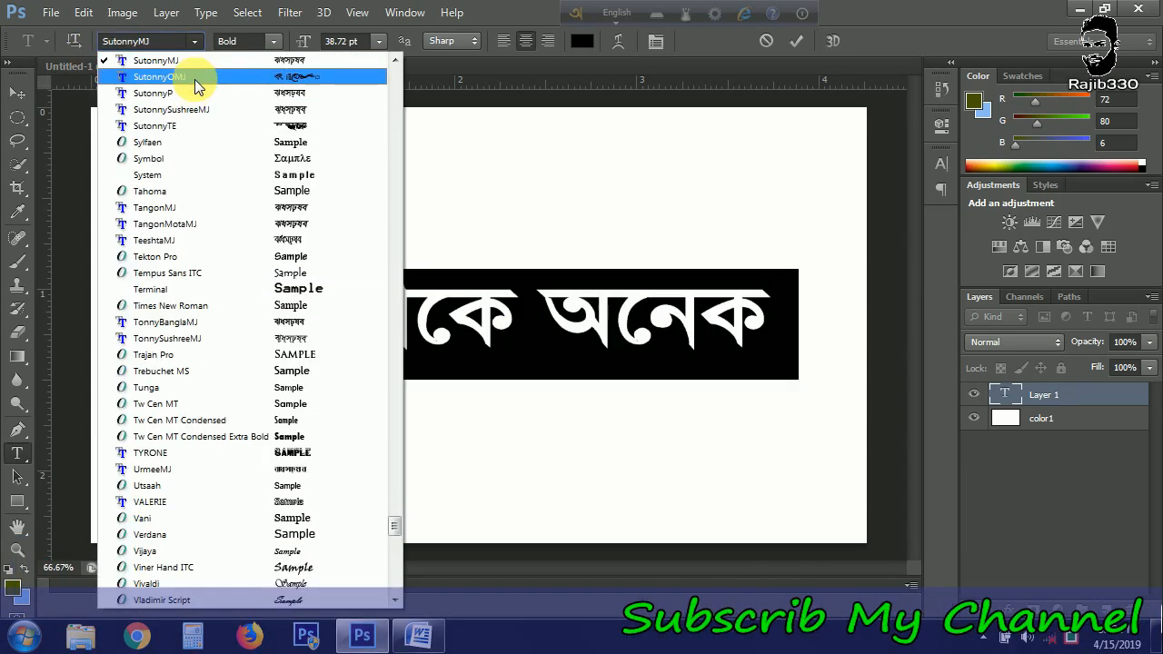
click(196, 76)
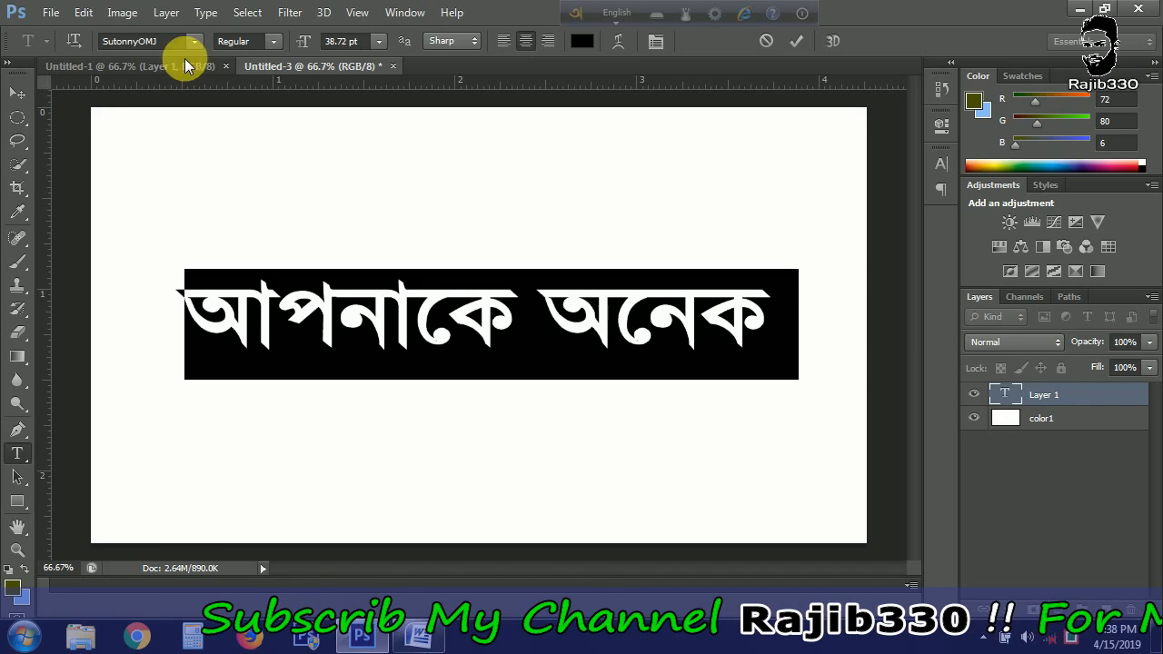
scroll(185, 42, down, 1)
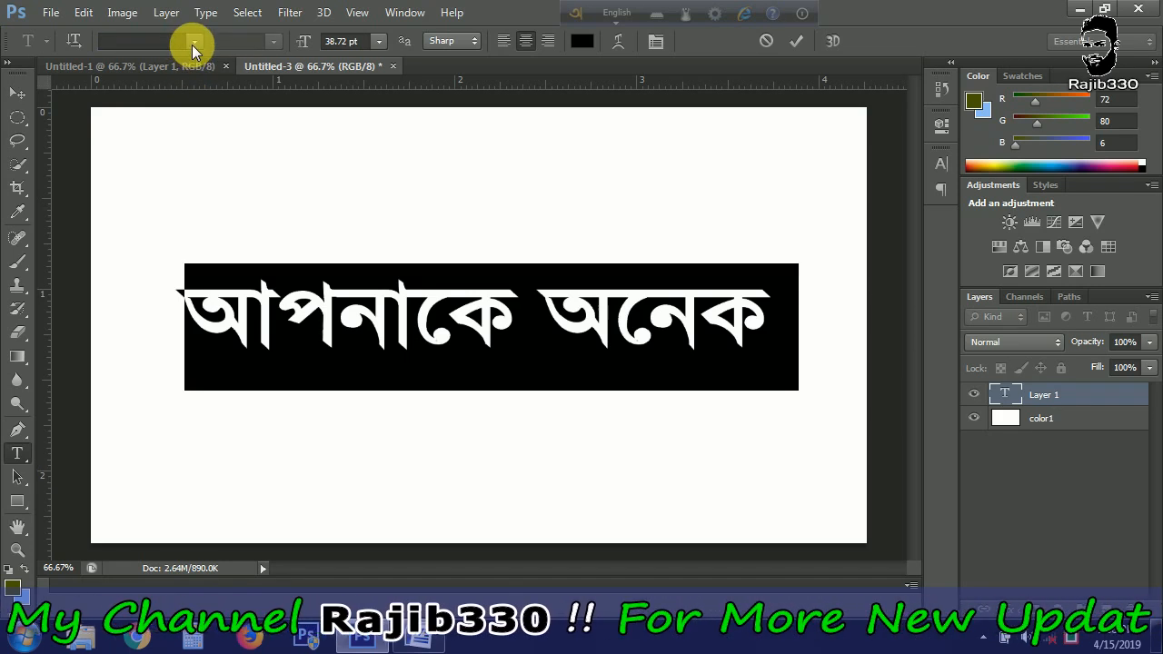
click(192, 43)
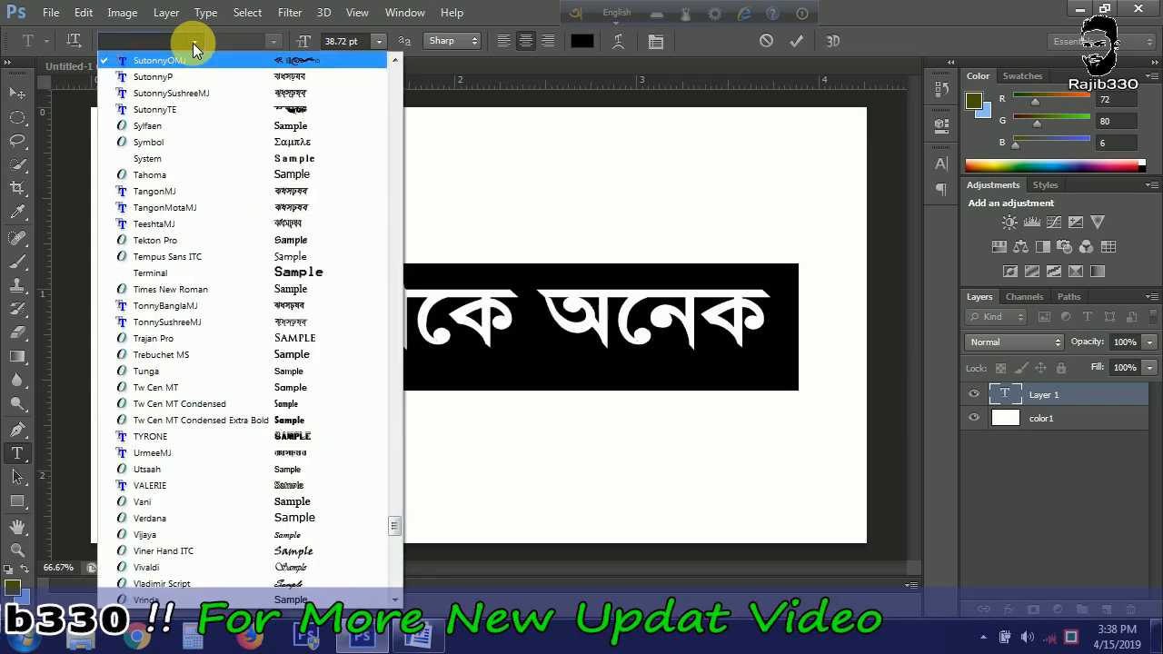
click(243, 72)
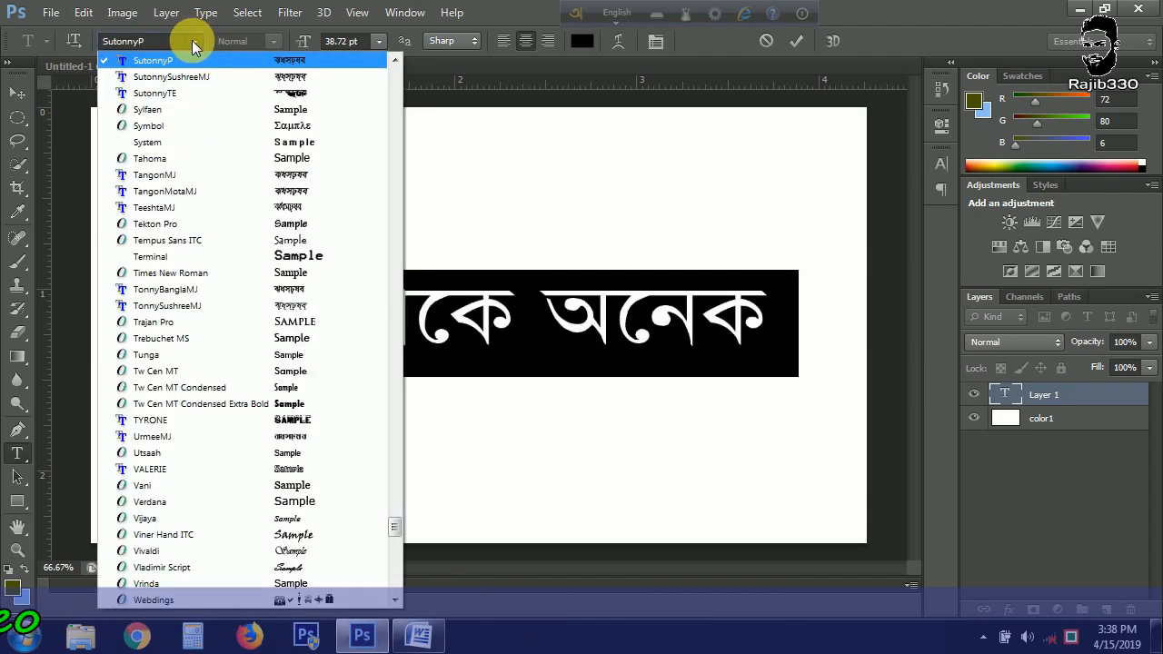
- Set the font of the selected Bangla text to TonnyBanglaMJ
click(164, 42)
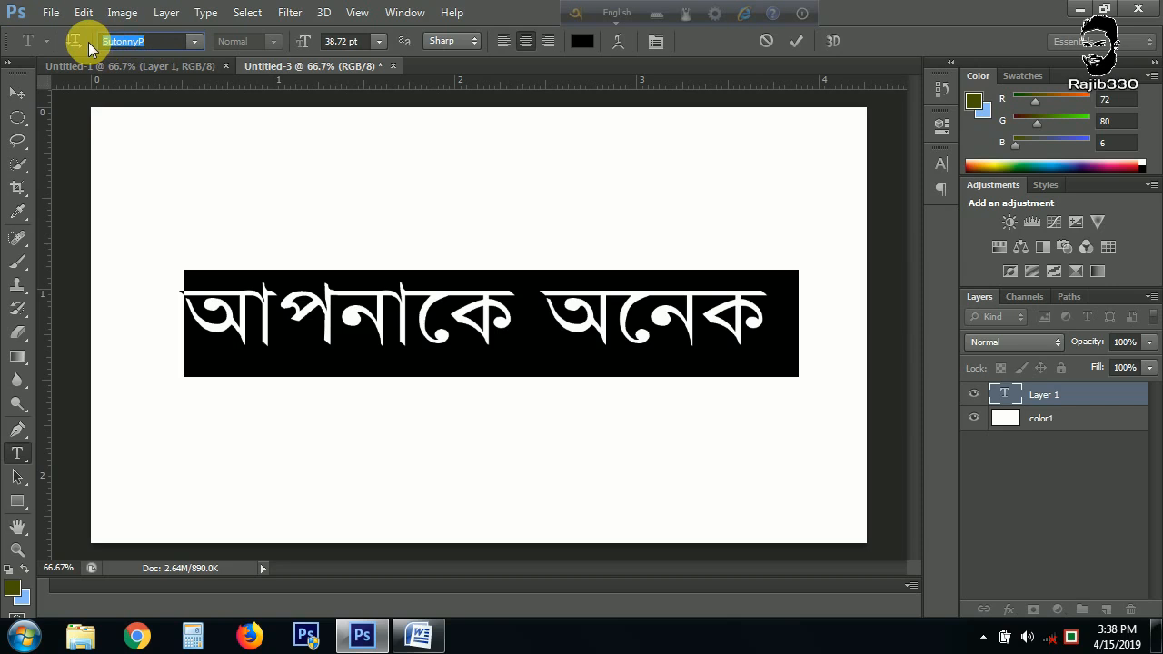
text(Tahoma)
text(A)
text(T)
text(o)
key(Return)
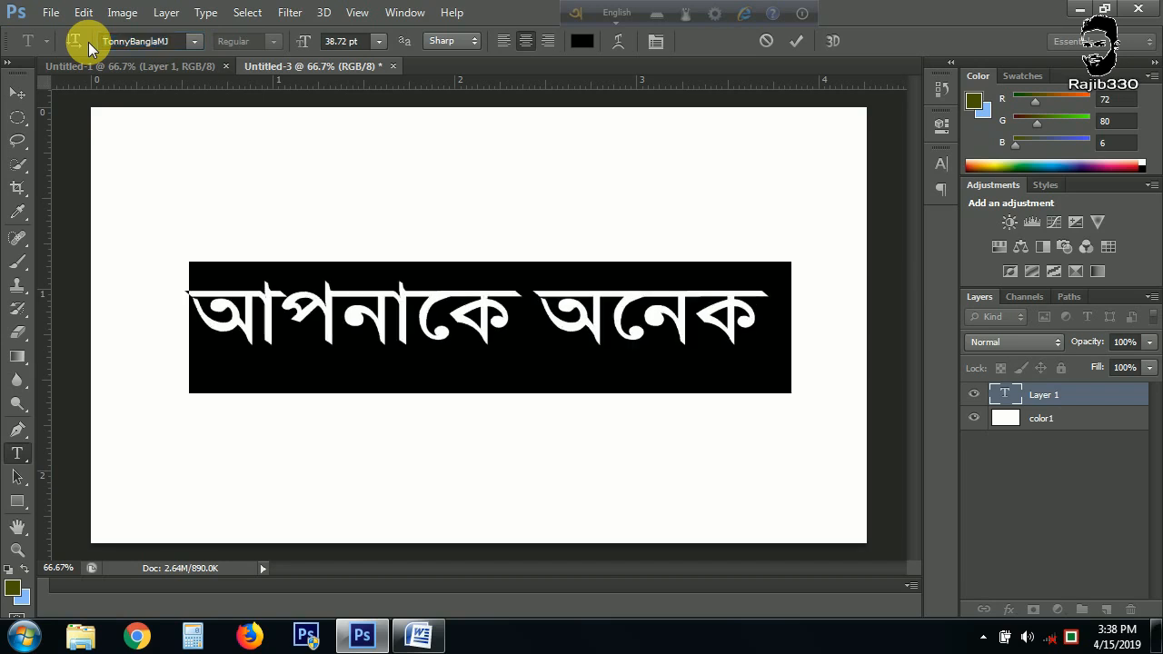
- Enlarge the Bangla text to about 55.27 pt across the upper middle of the canvas and remove the empty line below it
click(379, 324)
key(ctrl)
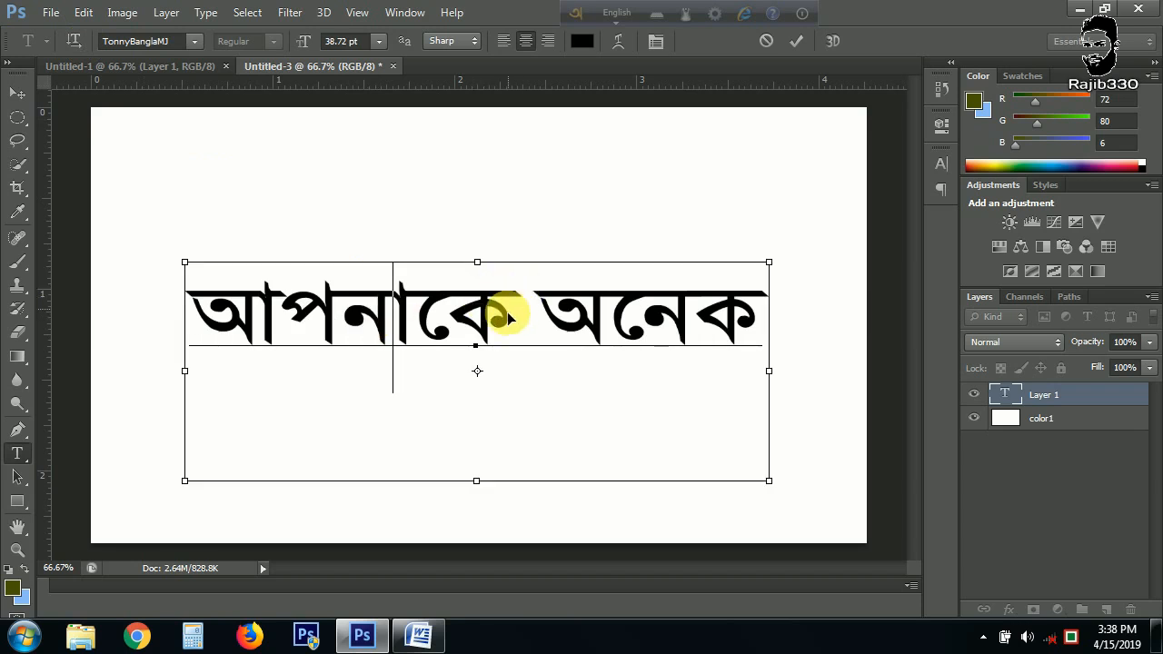
key(ctrl+a)
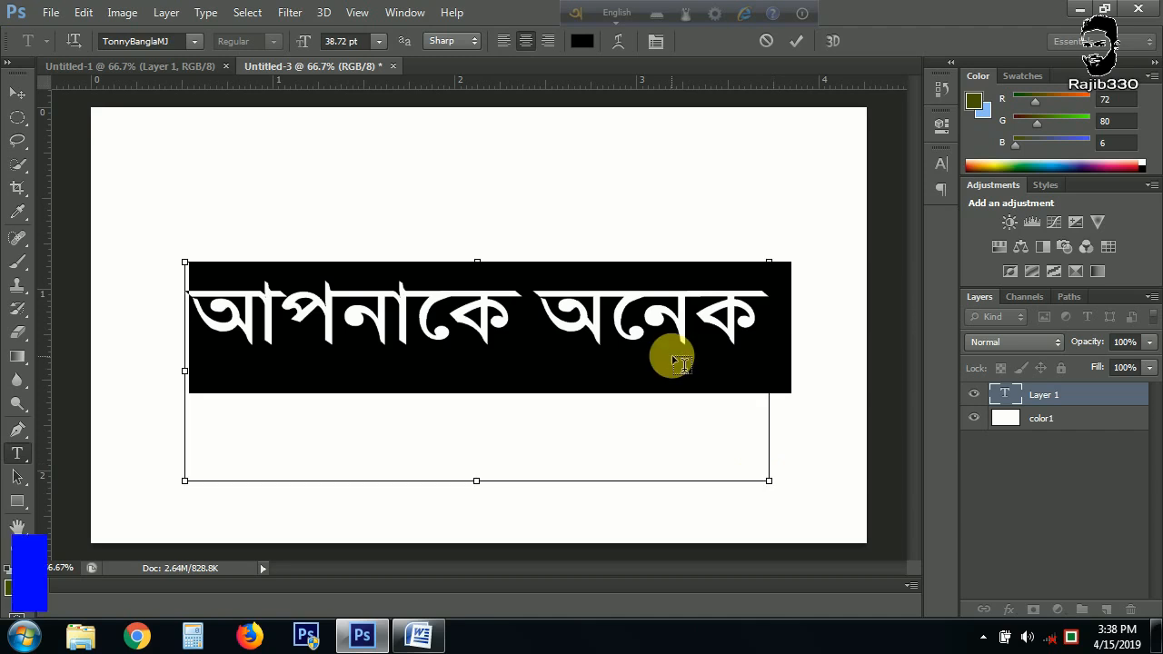
drag(768, 480, 853, 563)
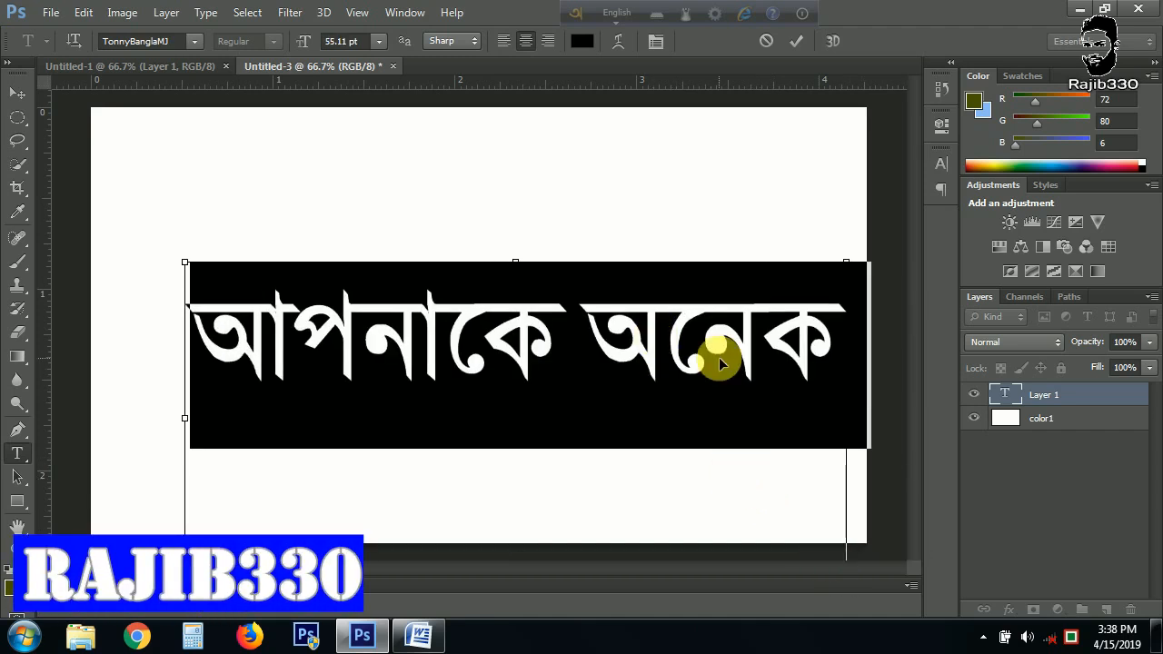
drag(710, 337, 650, 297)
click(691, 372)
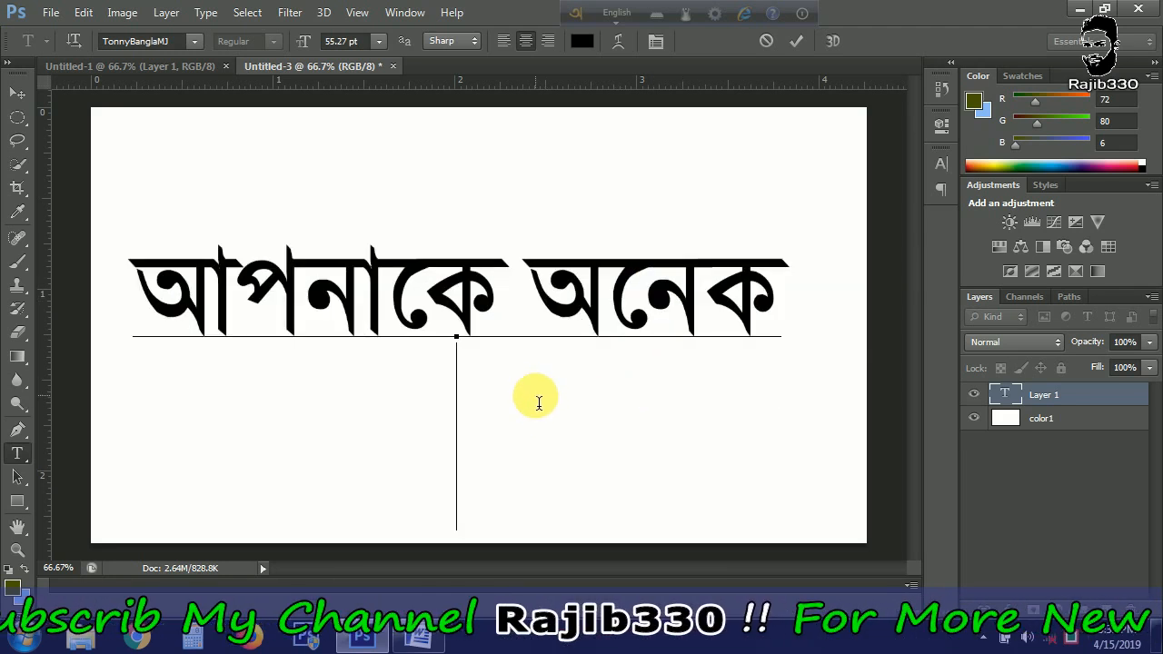
key(BackSpace)
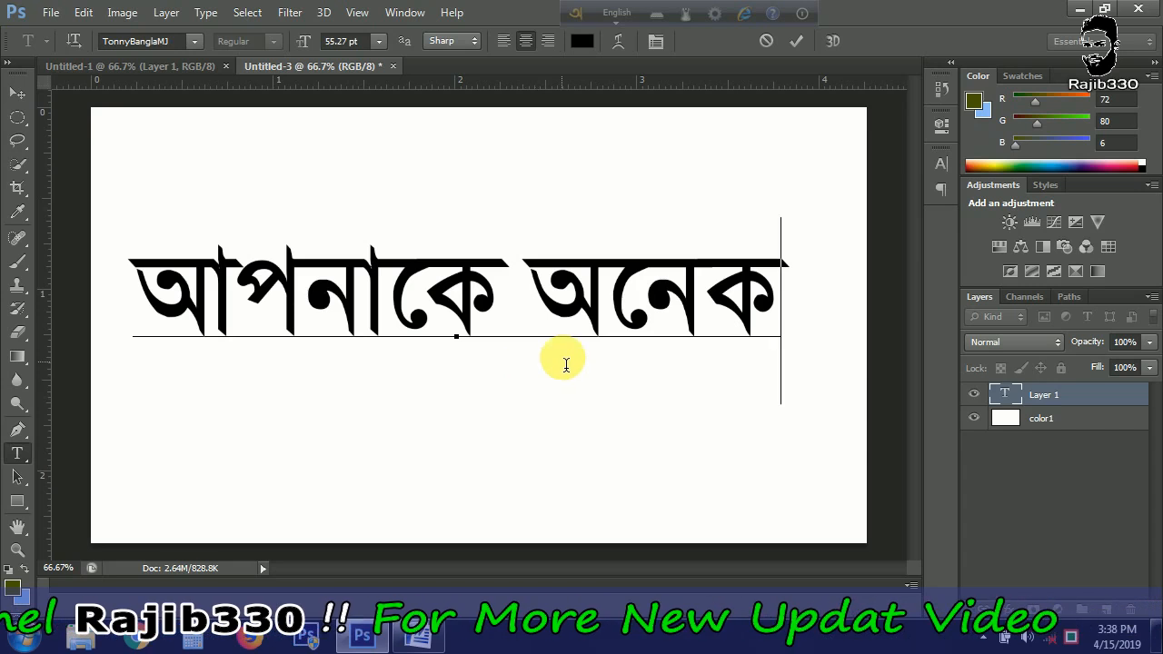
- Lower the আপনাকে অনেক text slightly and merge its original layer with color1, keeping duplicates of both layers above
drag(604, 299, 609, 311)
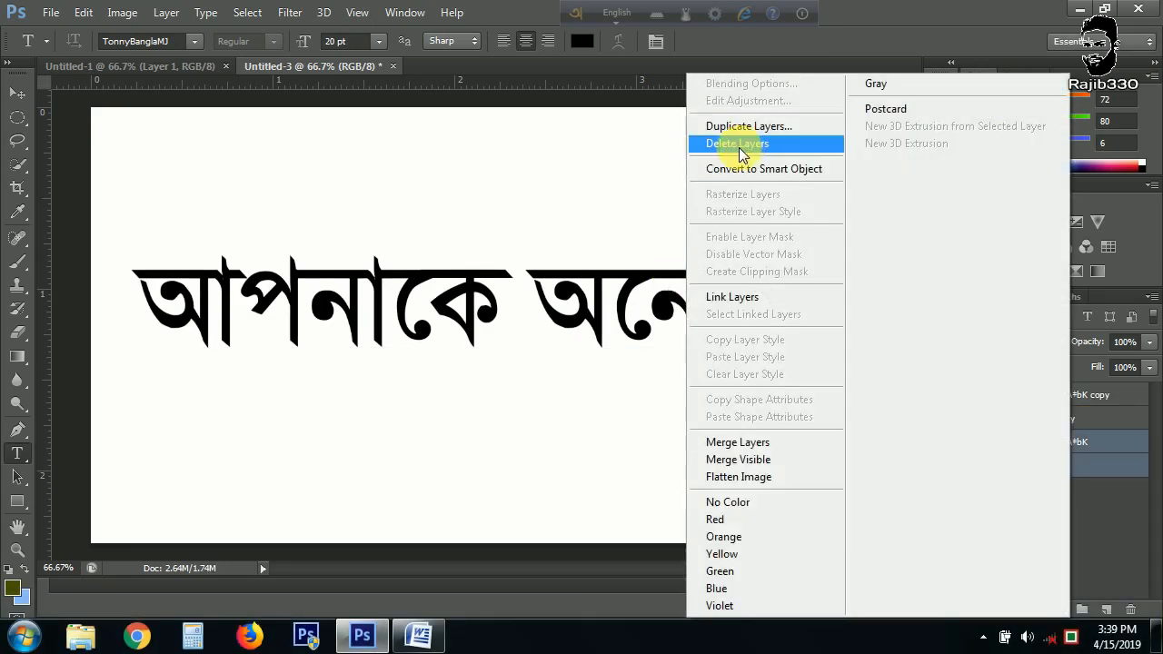
click(763, 444)
click(1036, 488)
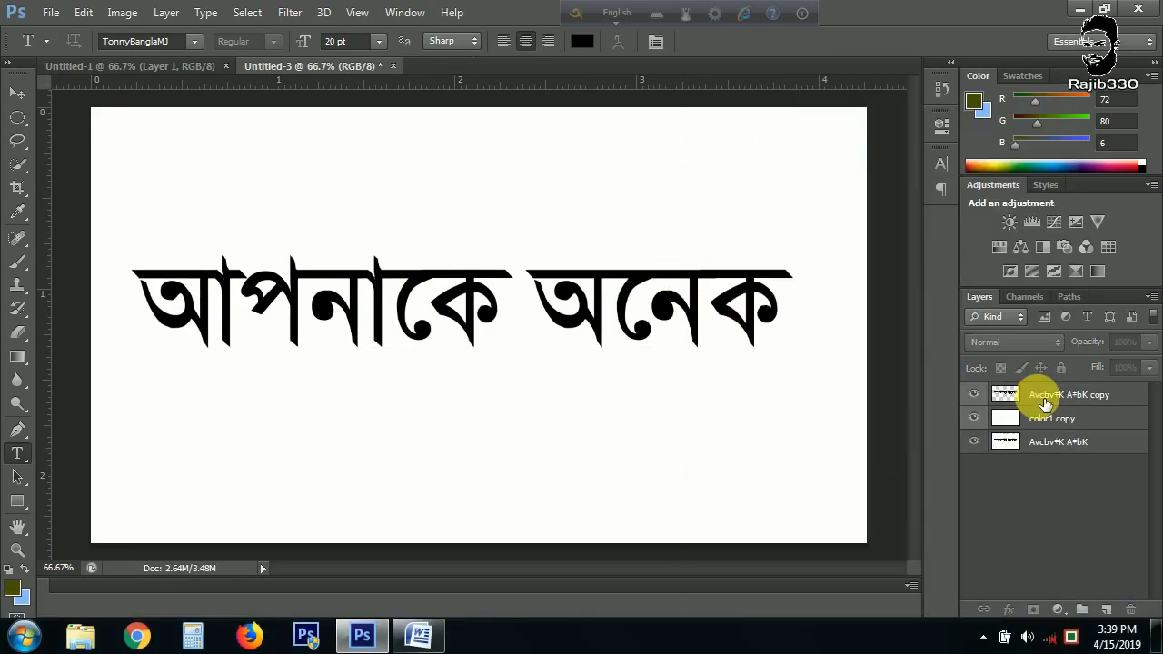
double_click(1050, 400)
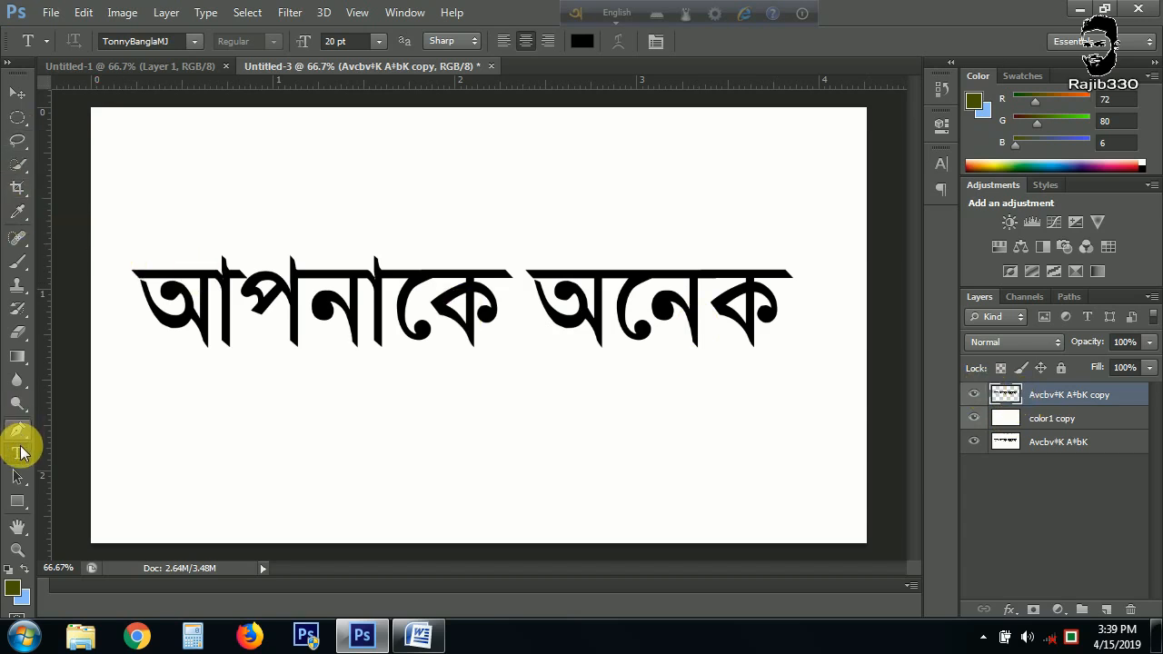
click(235, 300)
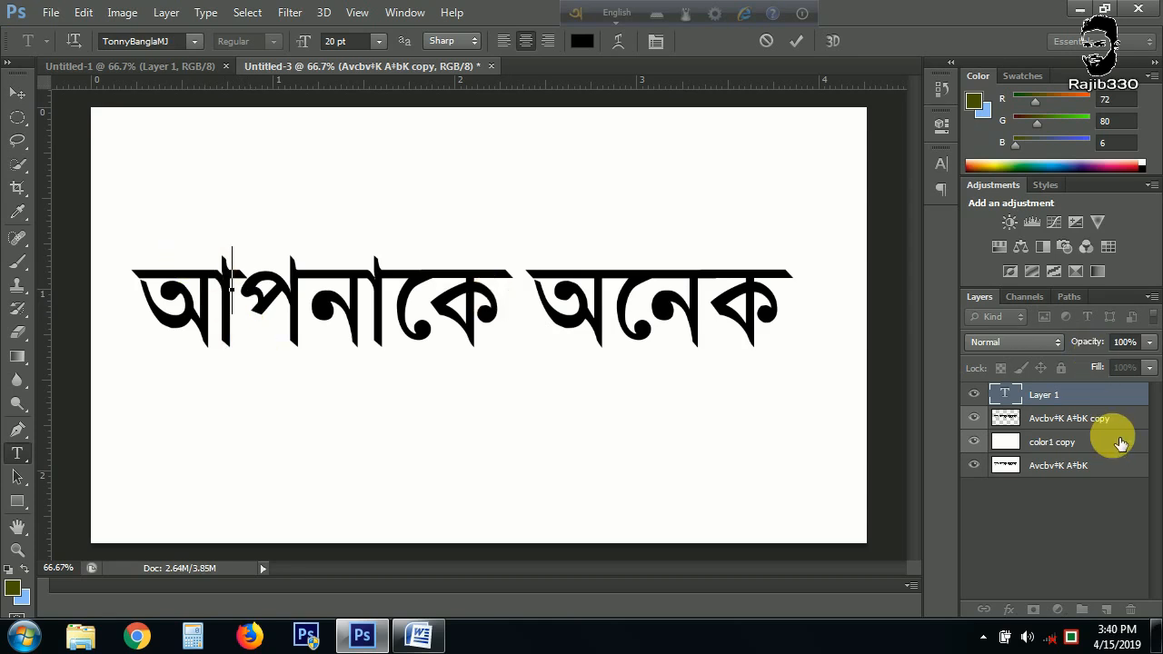
drag(1117, 398, 1133, 611)
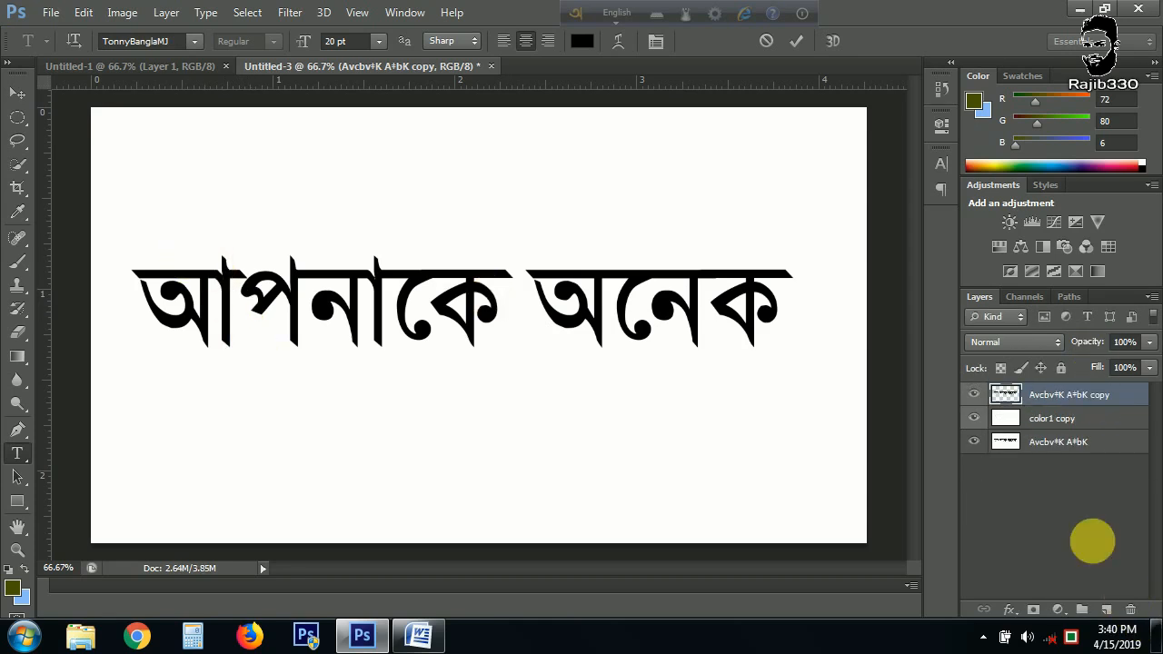
click(554, 301)
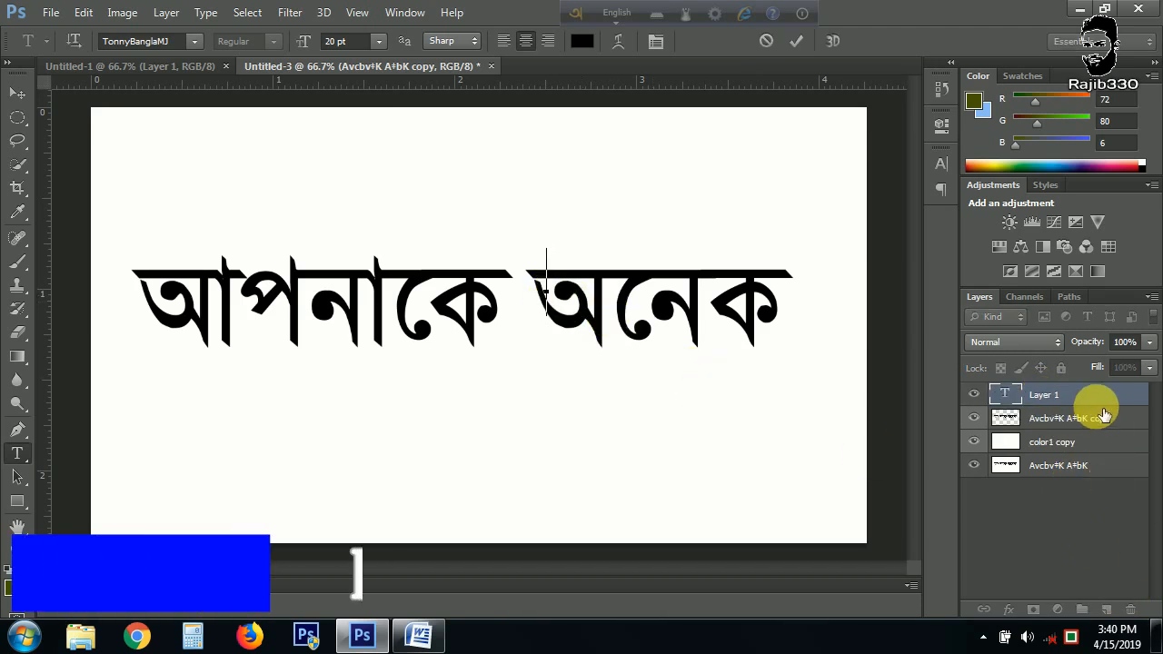
drag(1090, 402, 1129, 610)
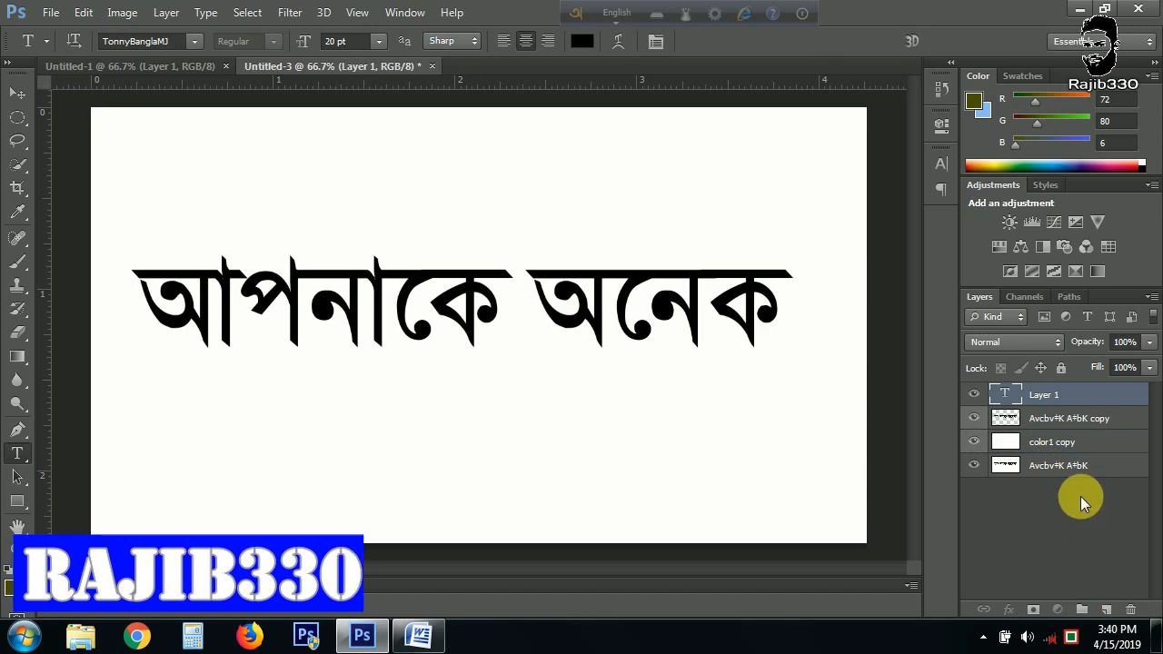
drag(1090, 400, 1130, 610)
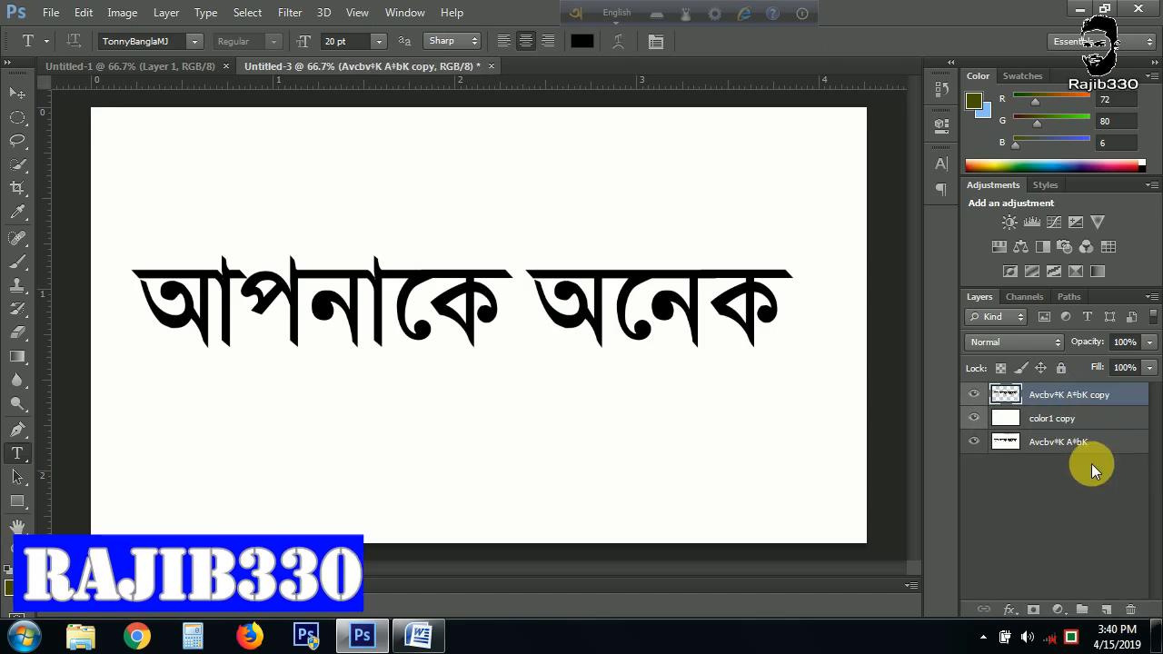
- Delete the copied আপনাকে অনেক layer and add the same words as new text in the left half of the canvas
drag(1076, 401, 1139, 617)
click(1046, 523)
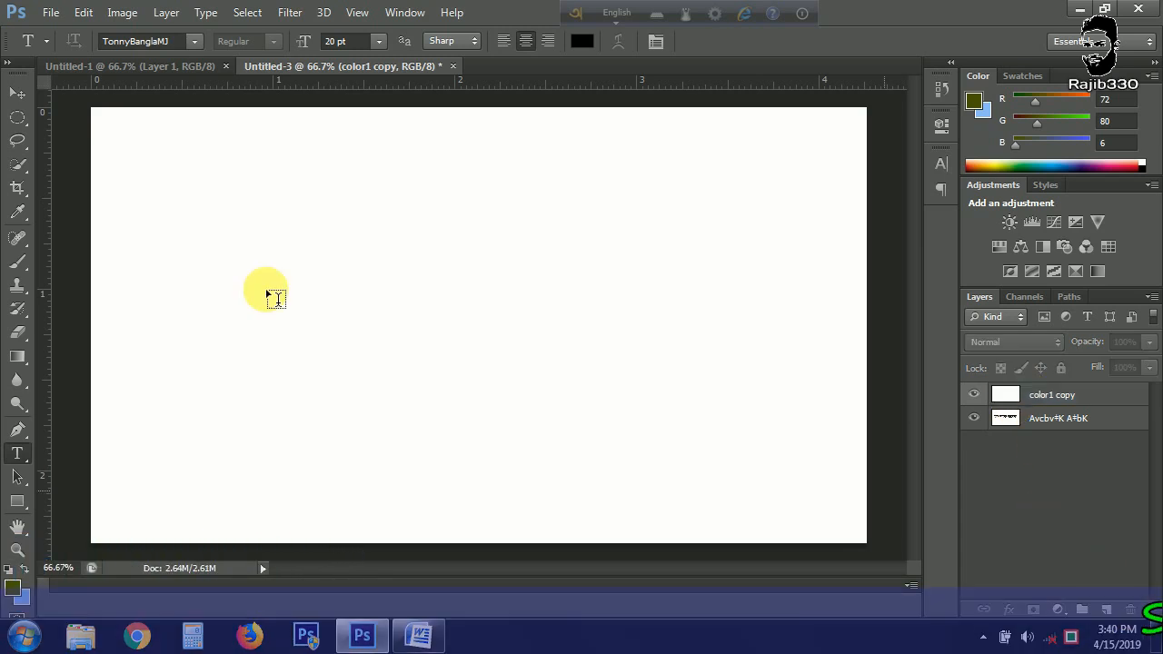
click(299, 311)
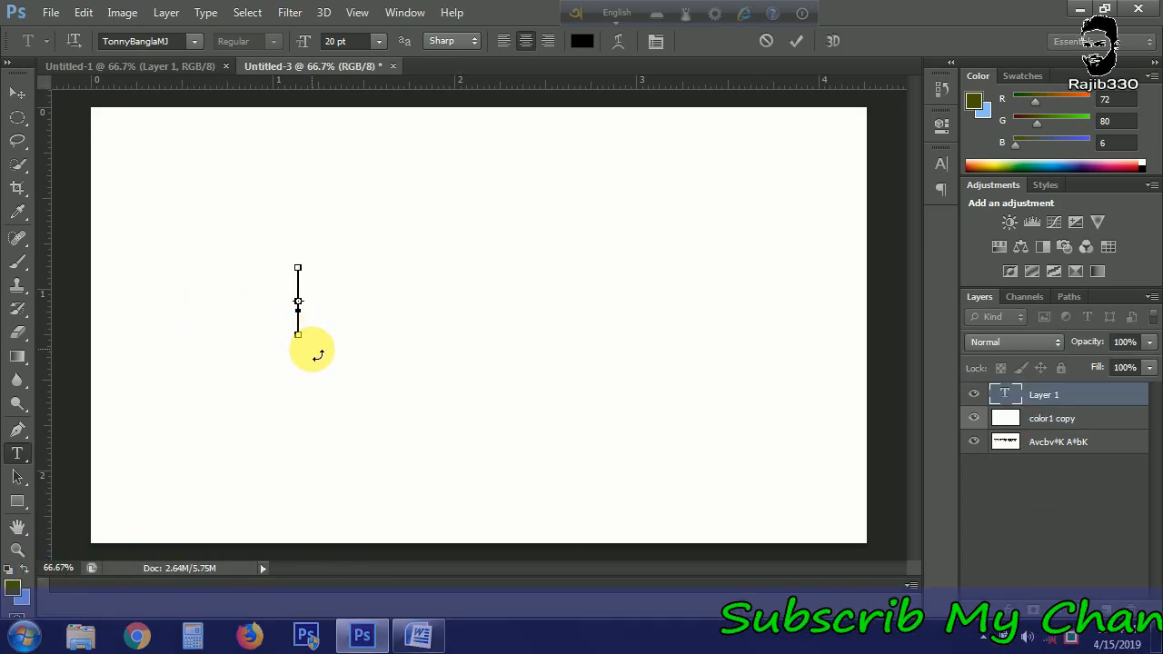
text(আপনাকে অনেক)
- Remove আপনাকে and its line break from the new text so only অনেক remains
drag(381, 300, 208, 303)
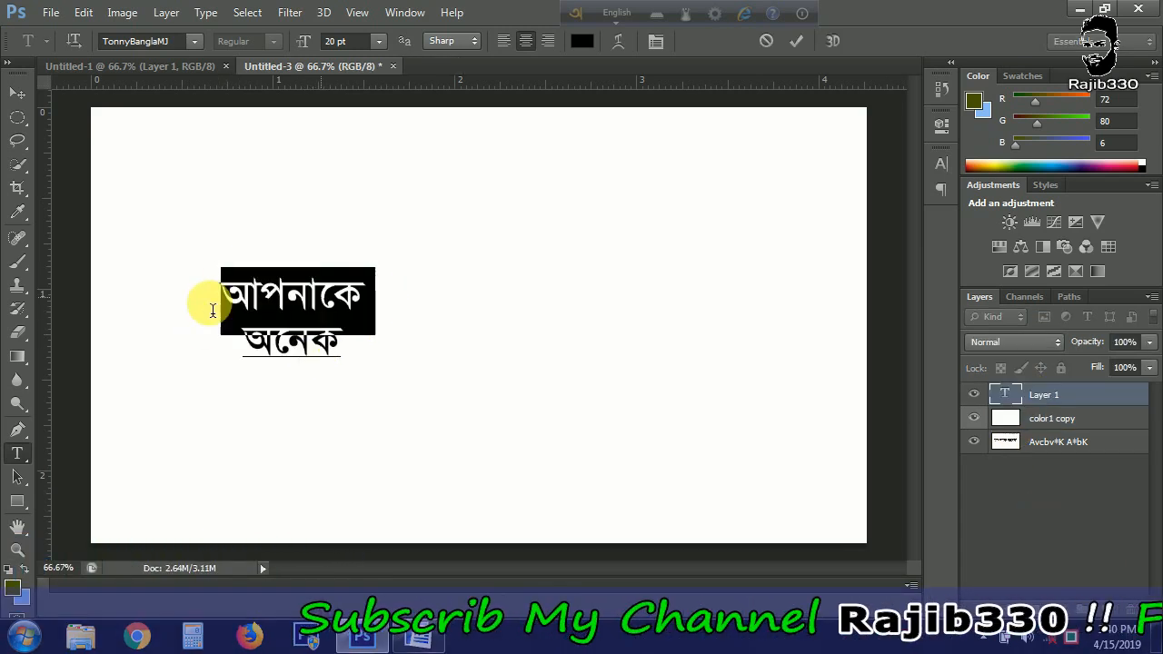
key(BackSpace)
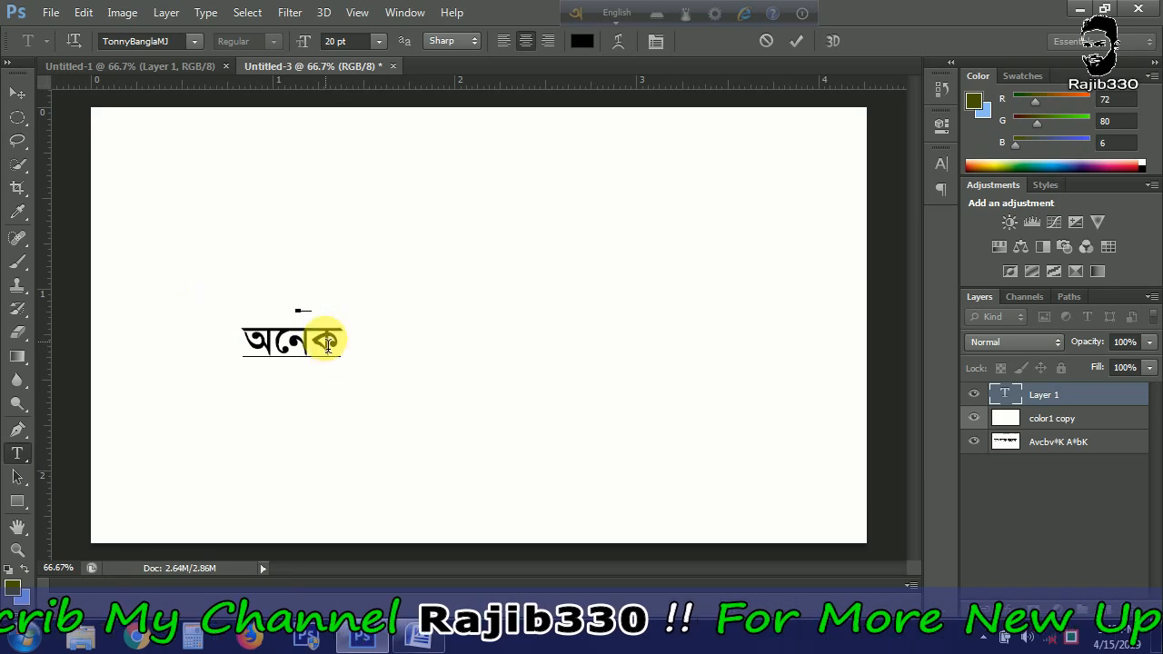
key(Delete)
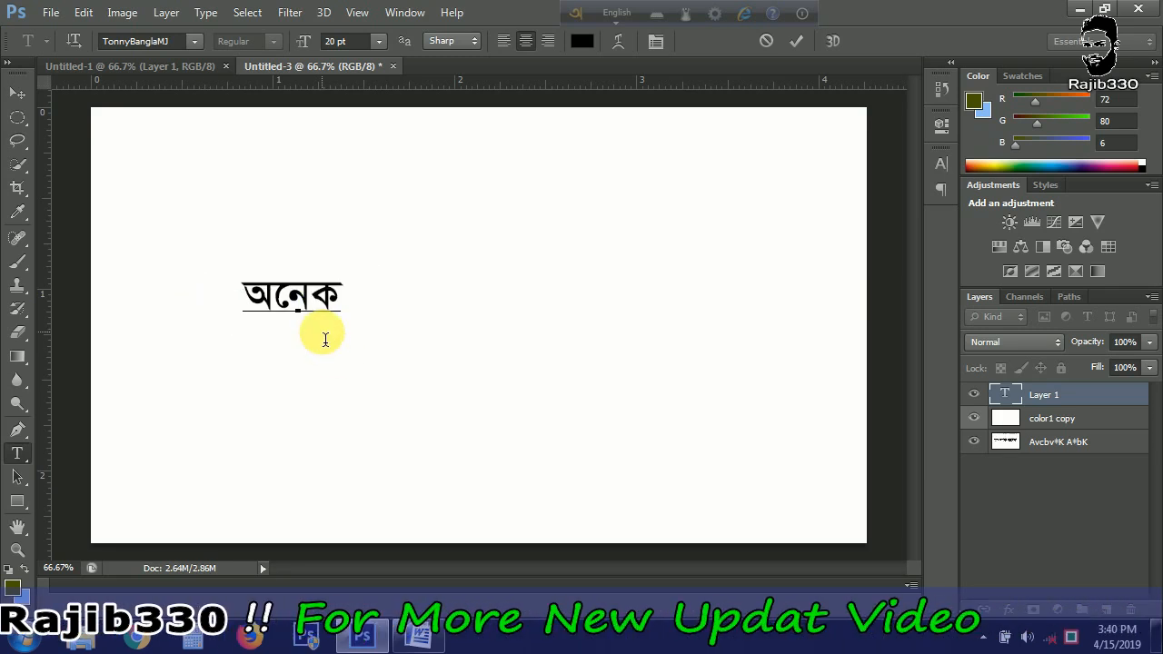
key(BackSpace)
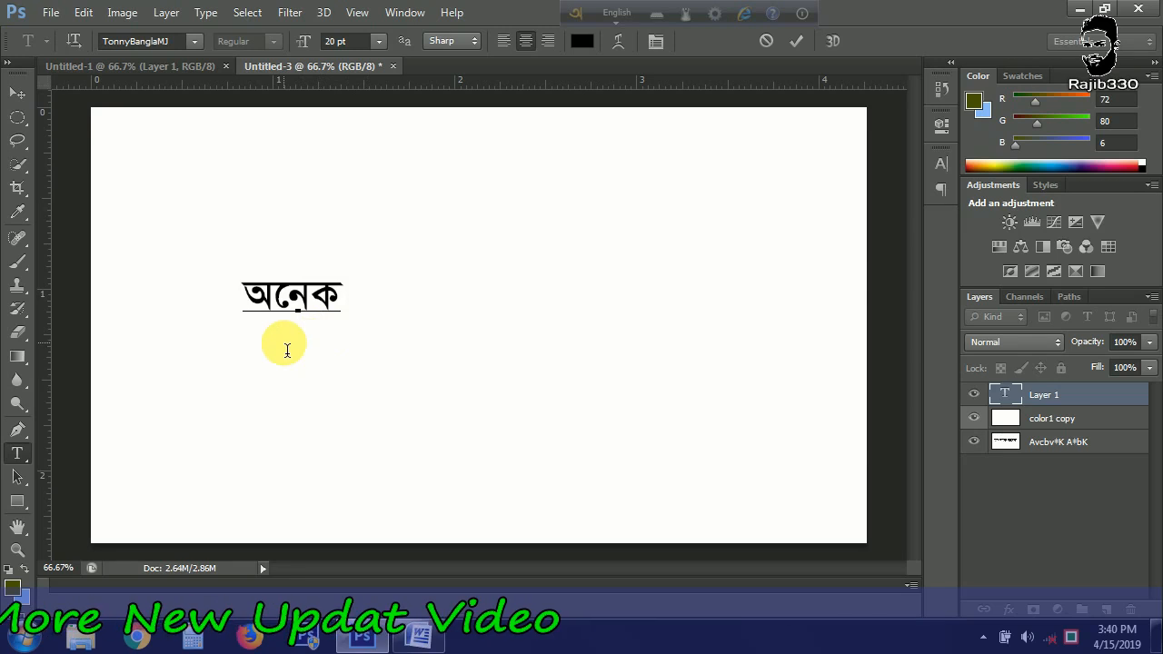
key(BackSpace)
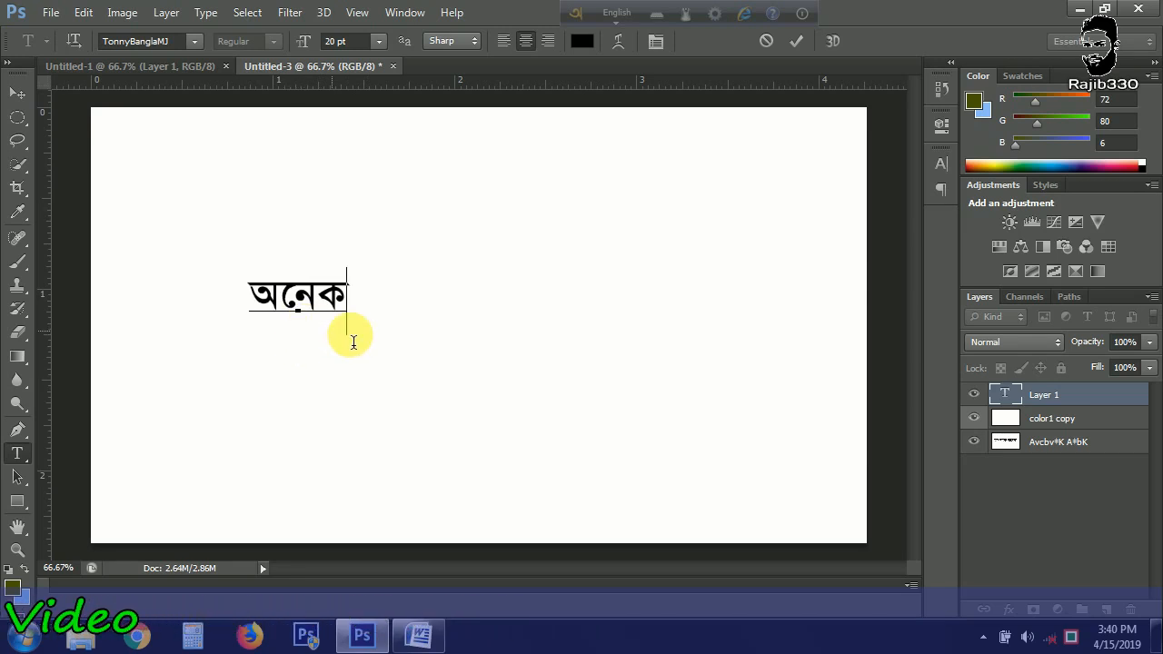
- Enlarge the অনেক text to about 91.93 pt and center it on the canvas
drag(350, 334, 777, 585)
drag(592, 418, 507, 330)
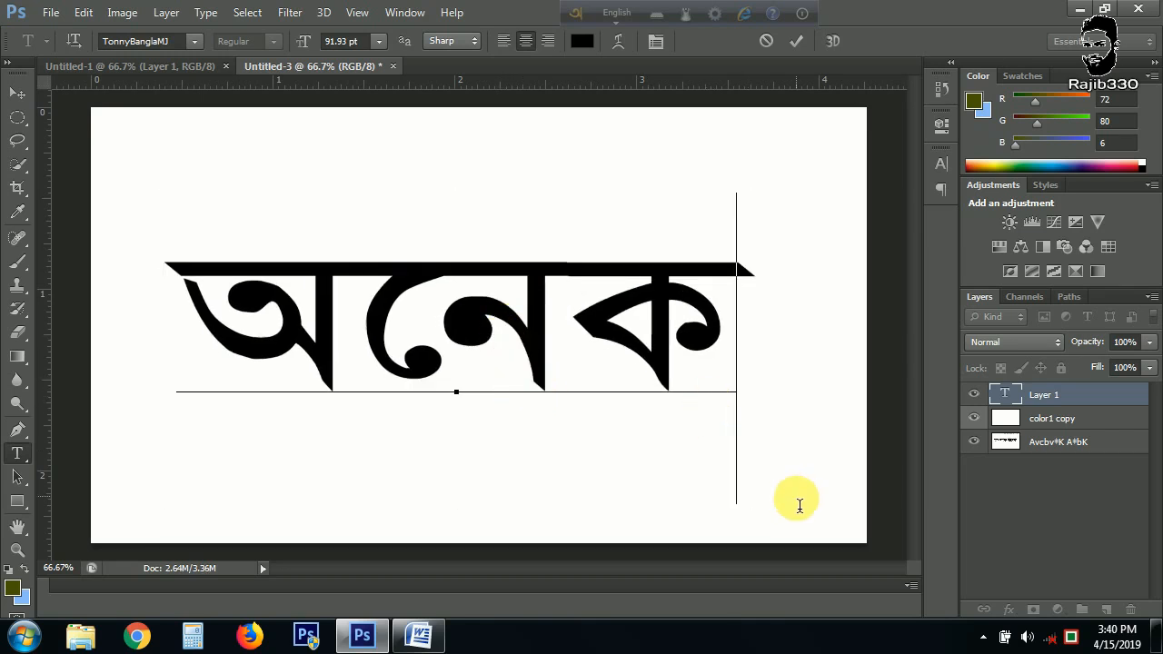
- Duplicate the color1 copy layer as color1 copy 2 within the Untitled-3 document
click(1061, 419)
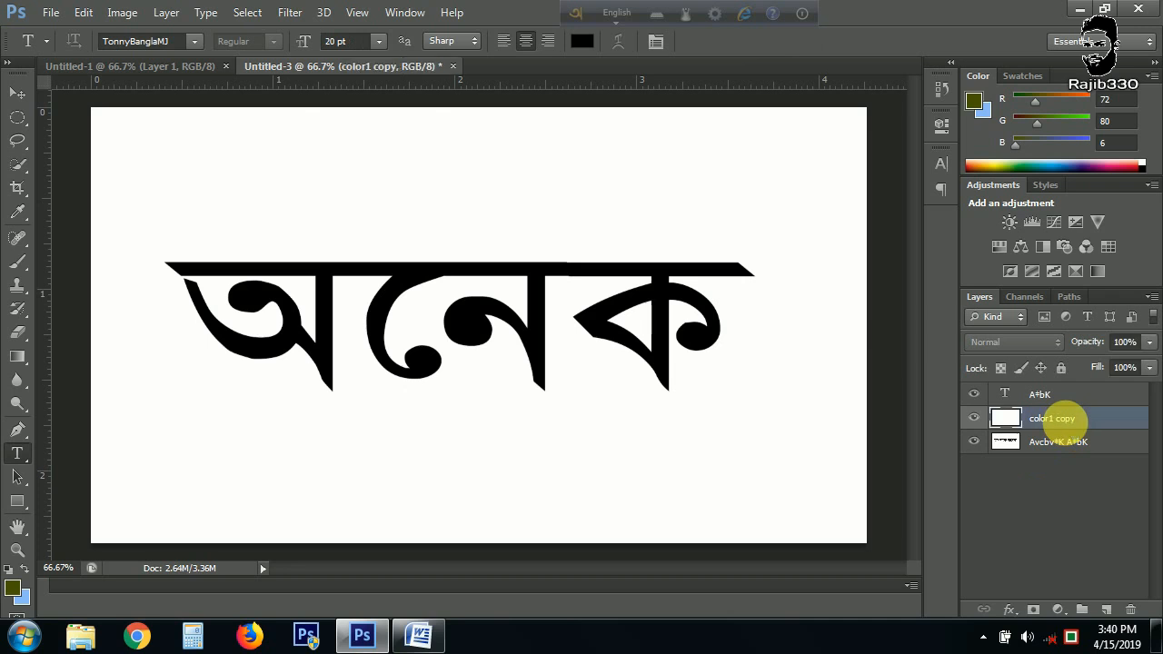
right_click(1060, 418)
click(771, 129)
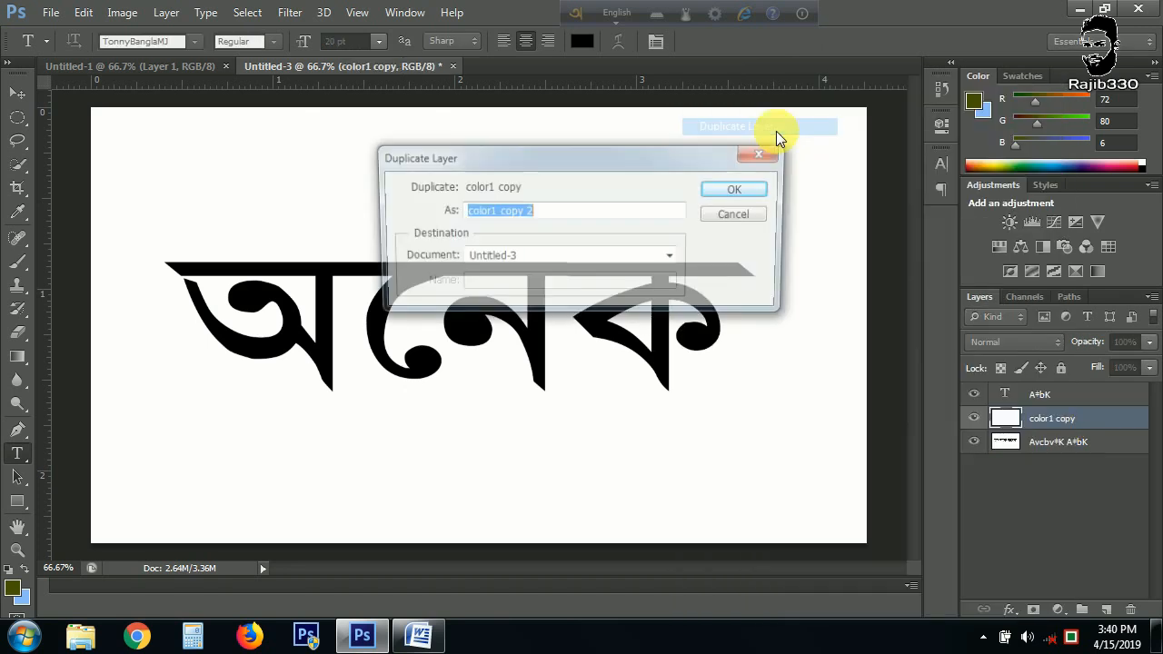
click(737, 190)
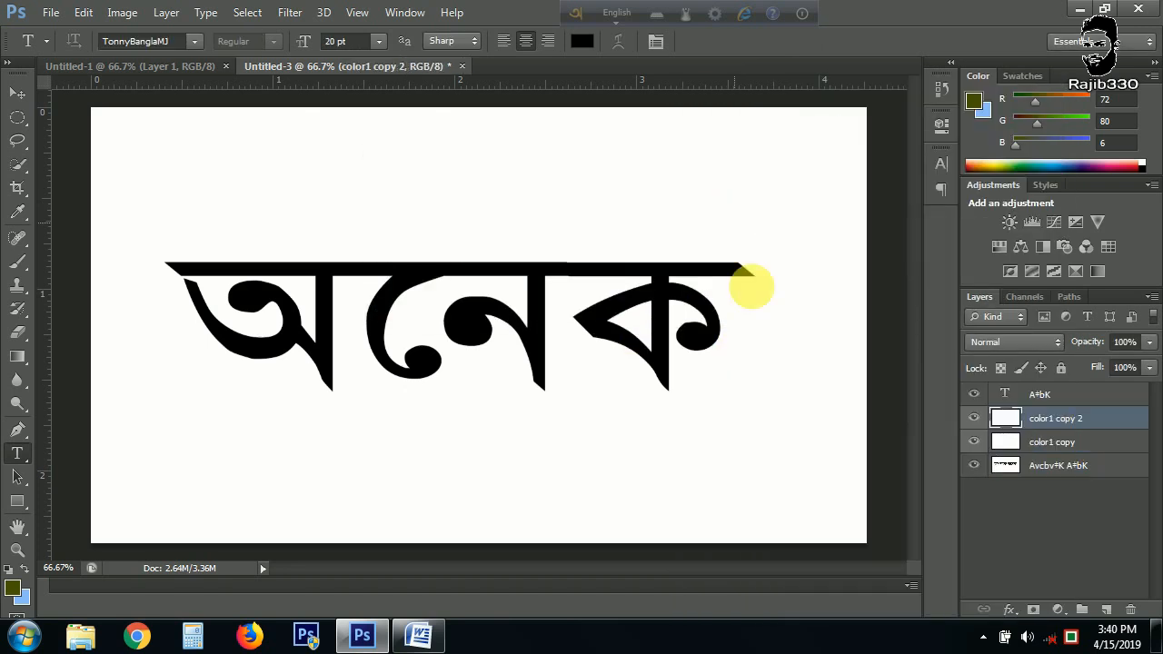
click(1056, 446)
ctrl+click(1053, 399)
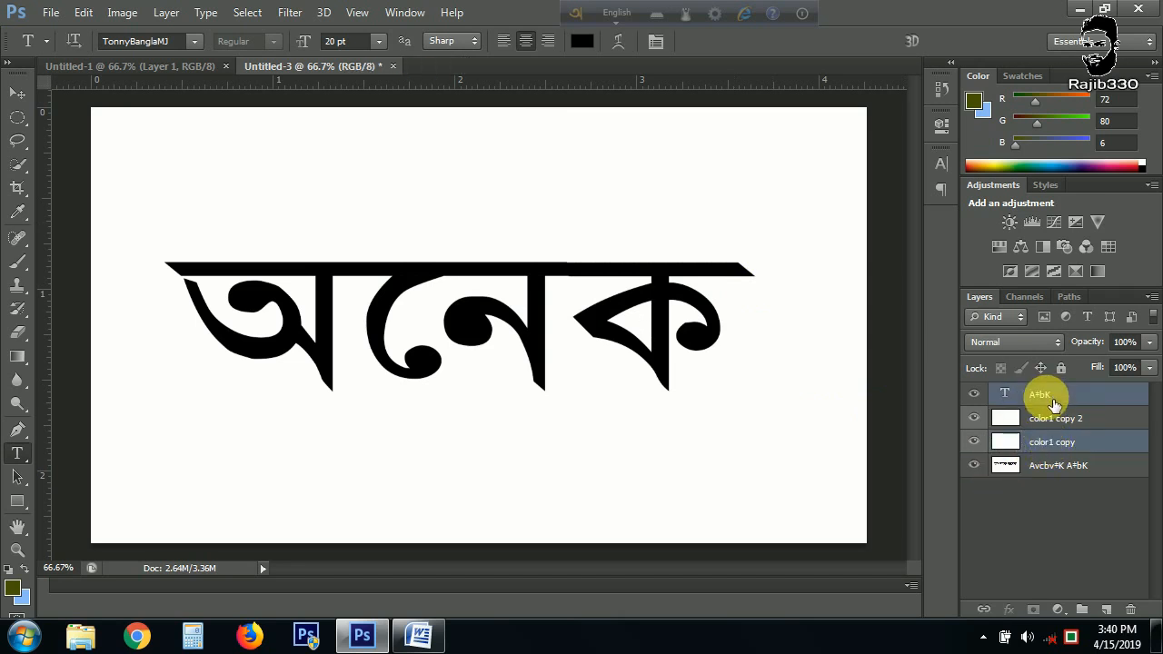
right_click(1054, 403)
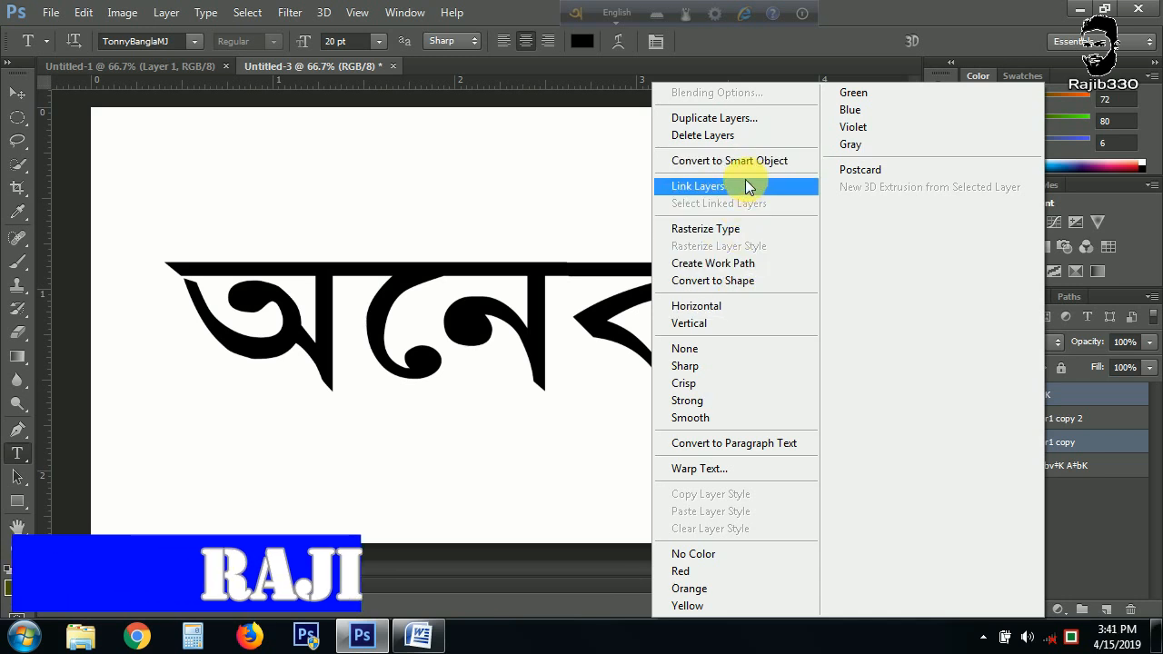
click(872, 147)
click(1079, 439)
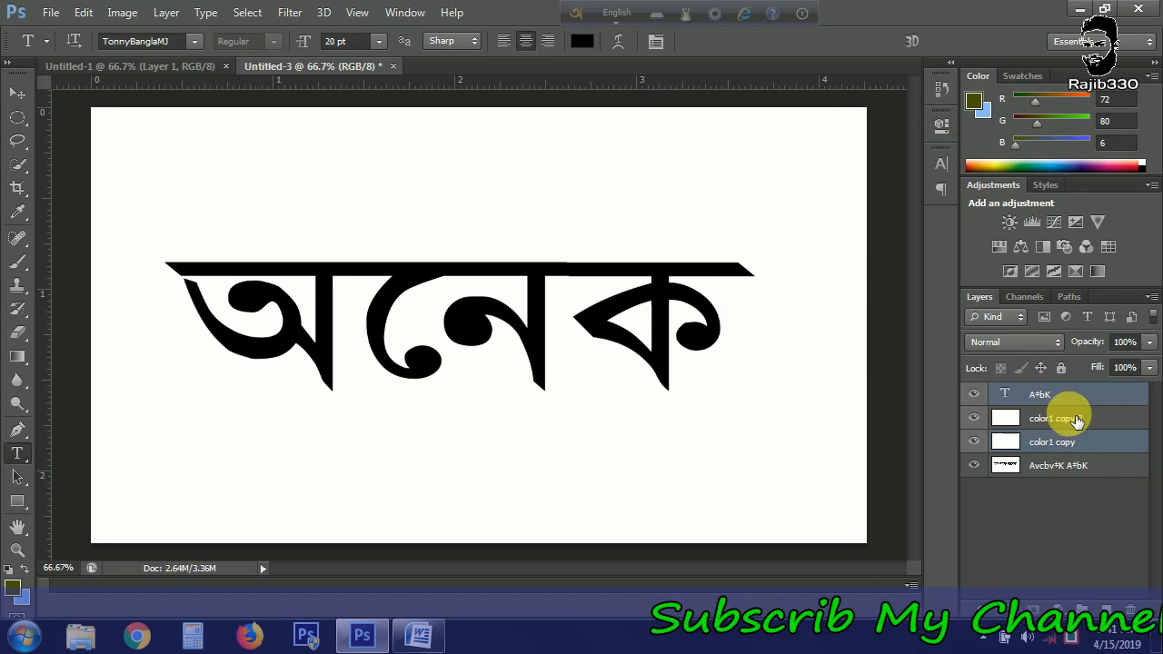
ctrl+click(1093, 397)
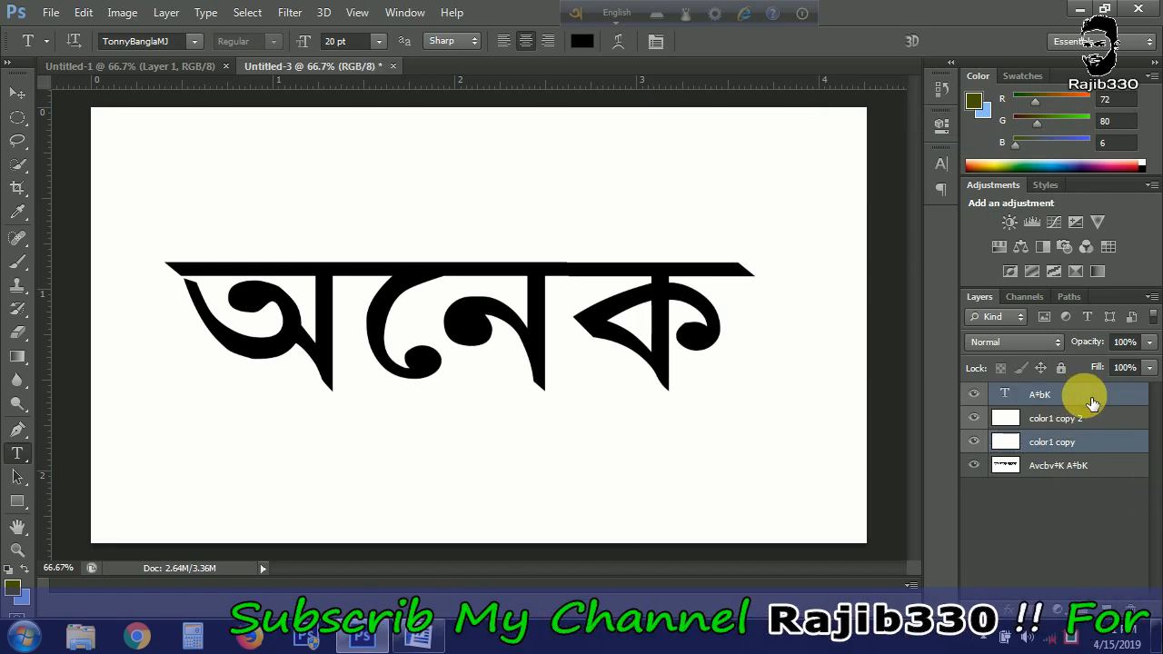
right_click(1084, 394)
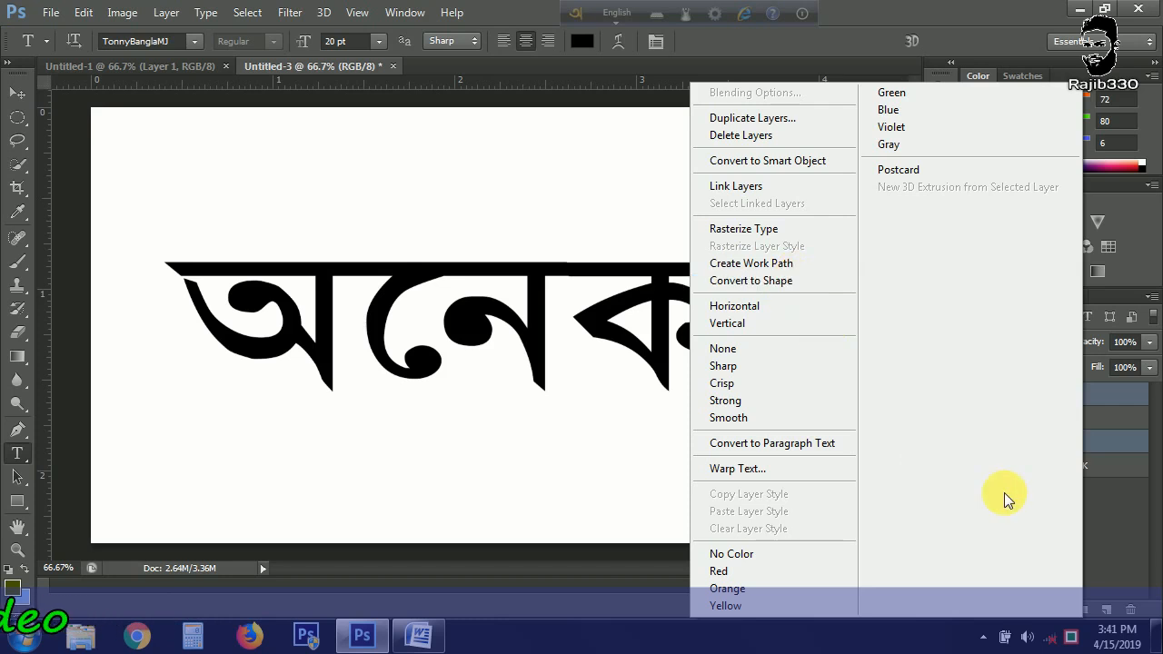
click(1110, 532)
- Move the color1 copy 2 layer directly below color1 copy in the layer stack
drag(1071, 420, 1072, 460)
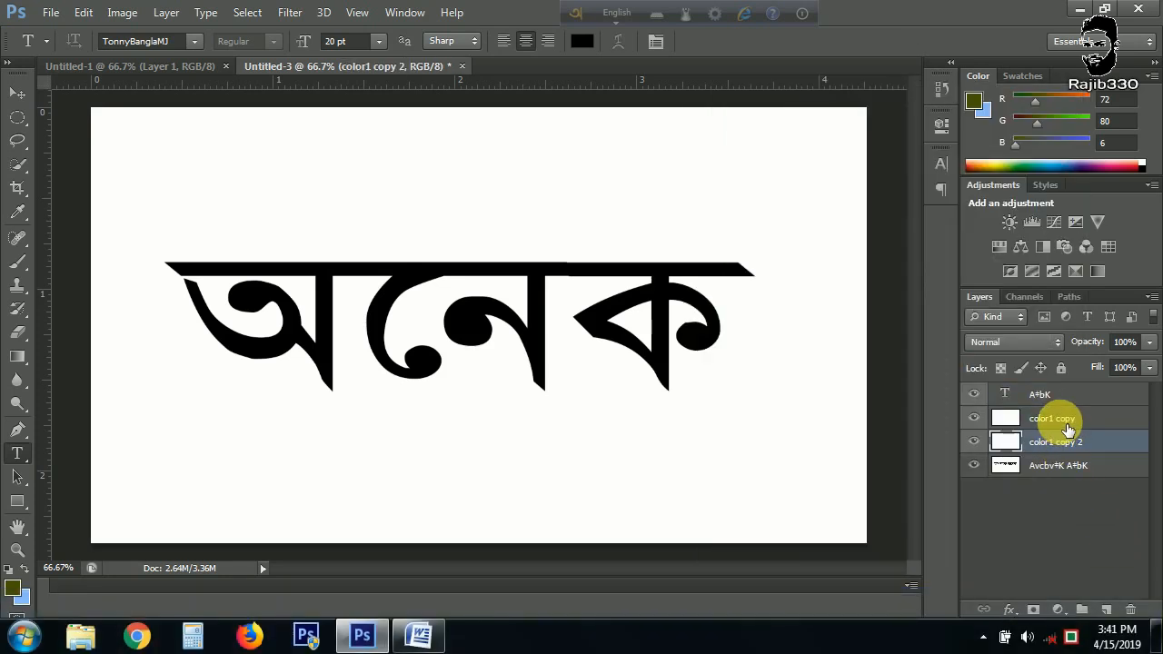
click(1068, 422)
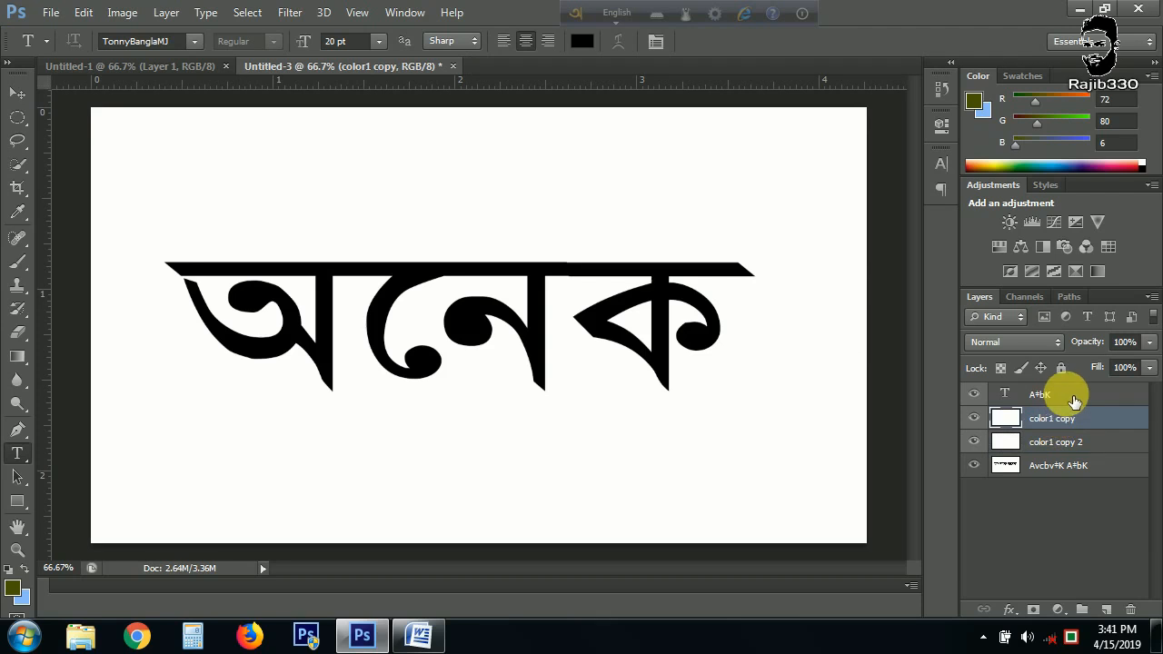
shift+click(1074, 402)
right_click(1068, 398)
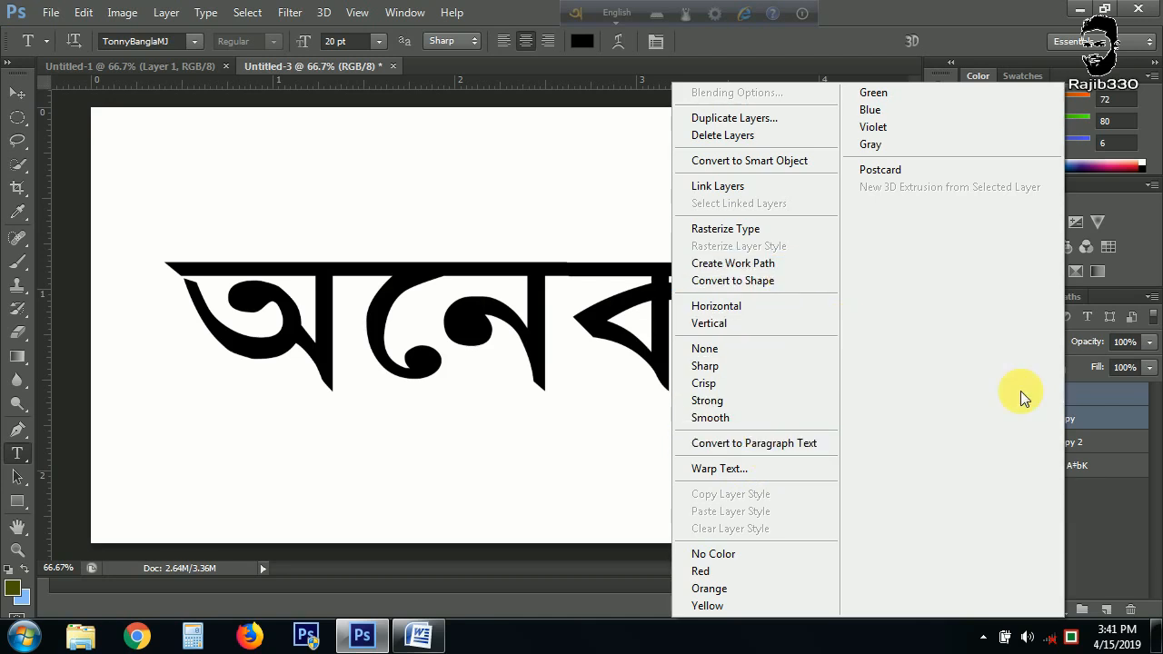
right_click(1096, 398)
click(1097, 397)
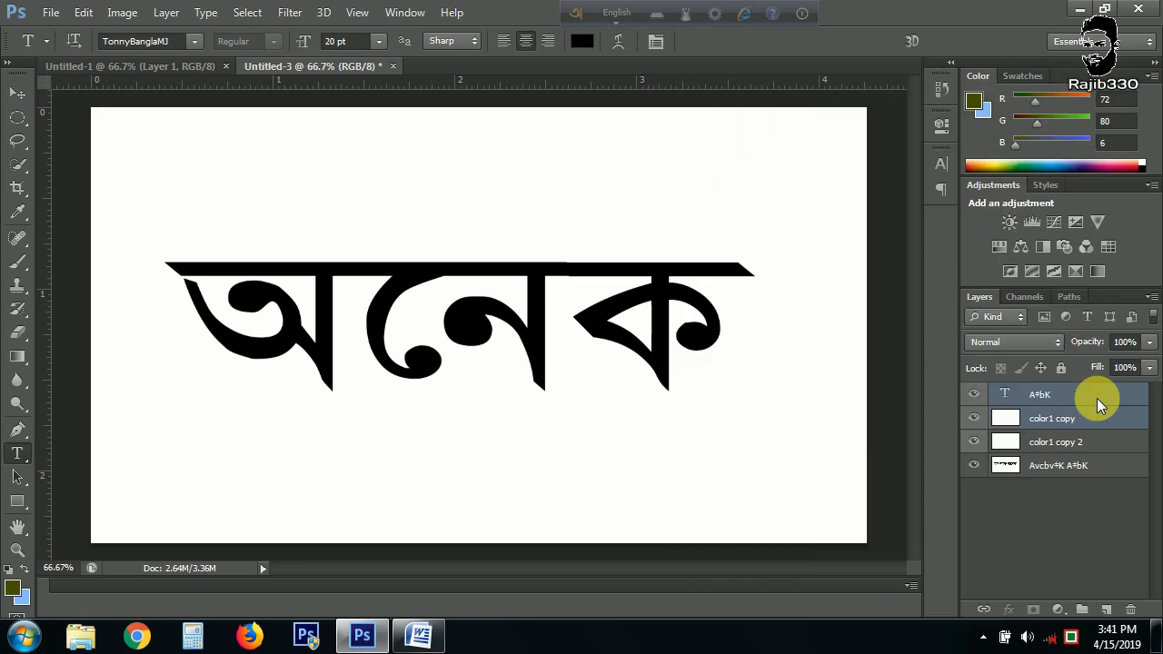
click(1054, 553)
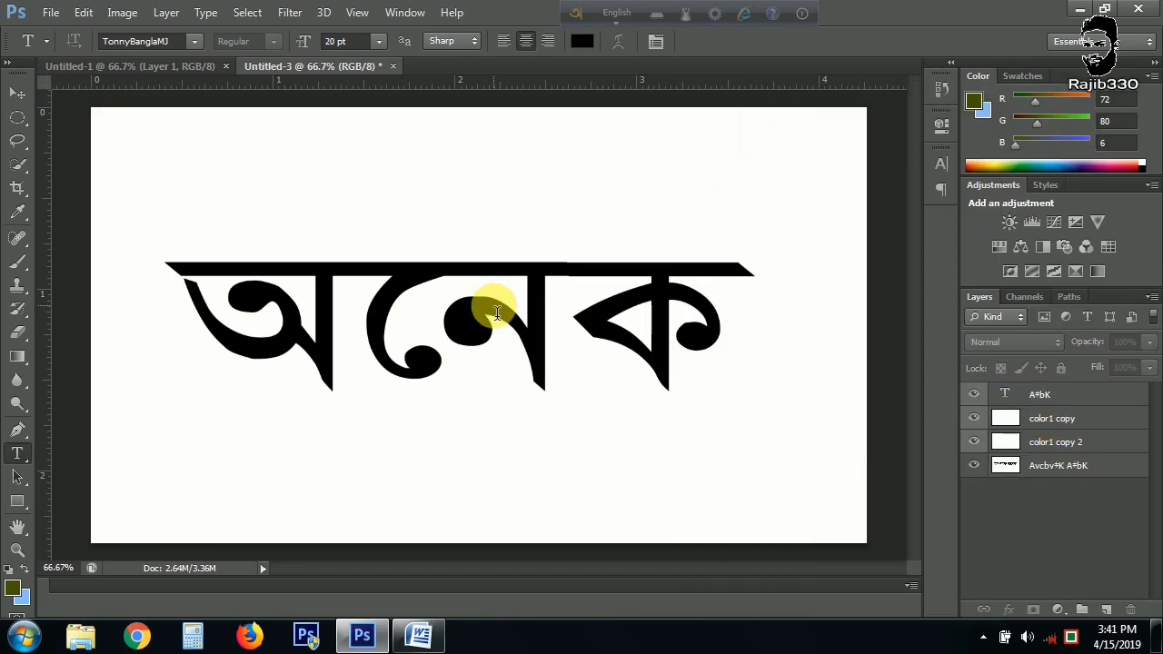
- Merge the অনেক text layer with the color1 copy background layer
click(454, 318)
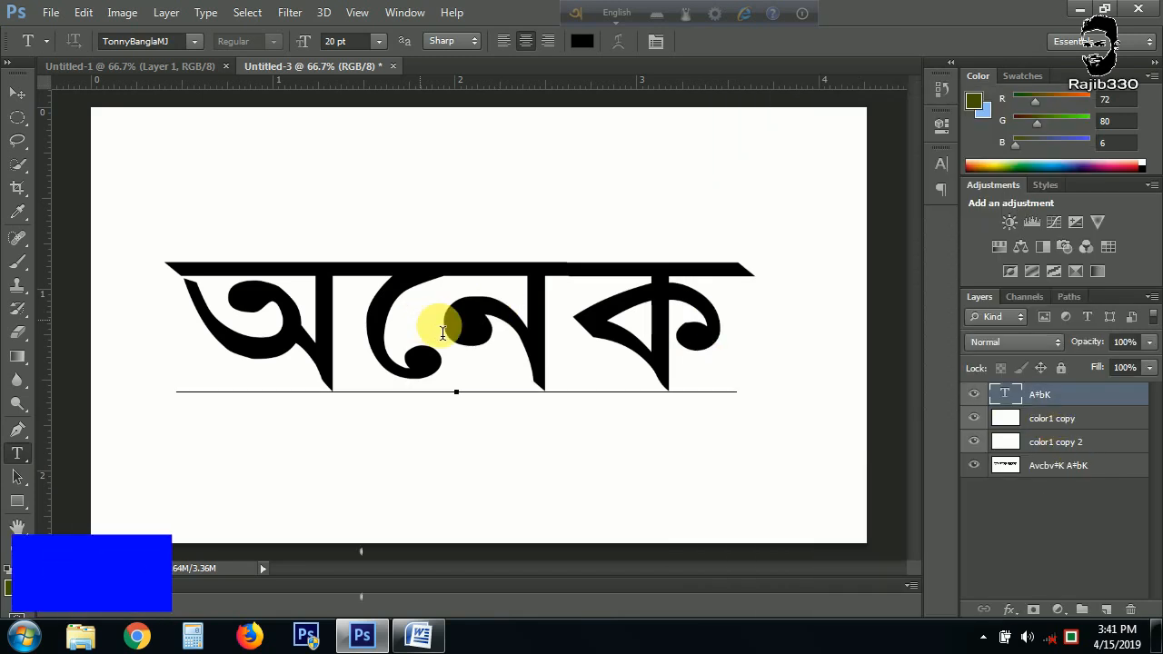
click(1084, 427)
right_click(1070, 417)
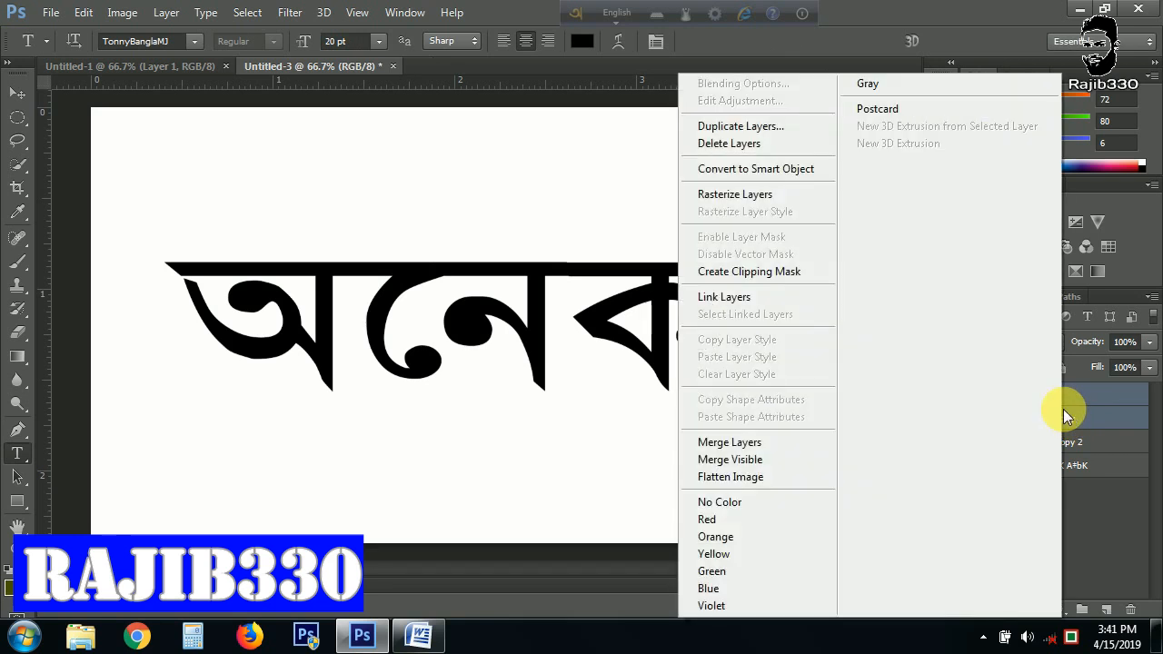
click(751, 443)
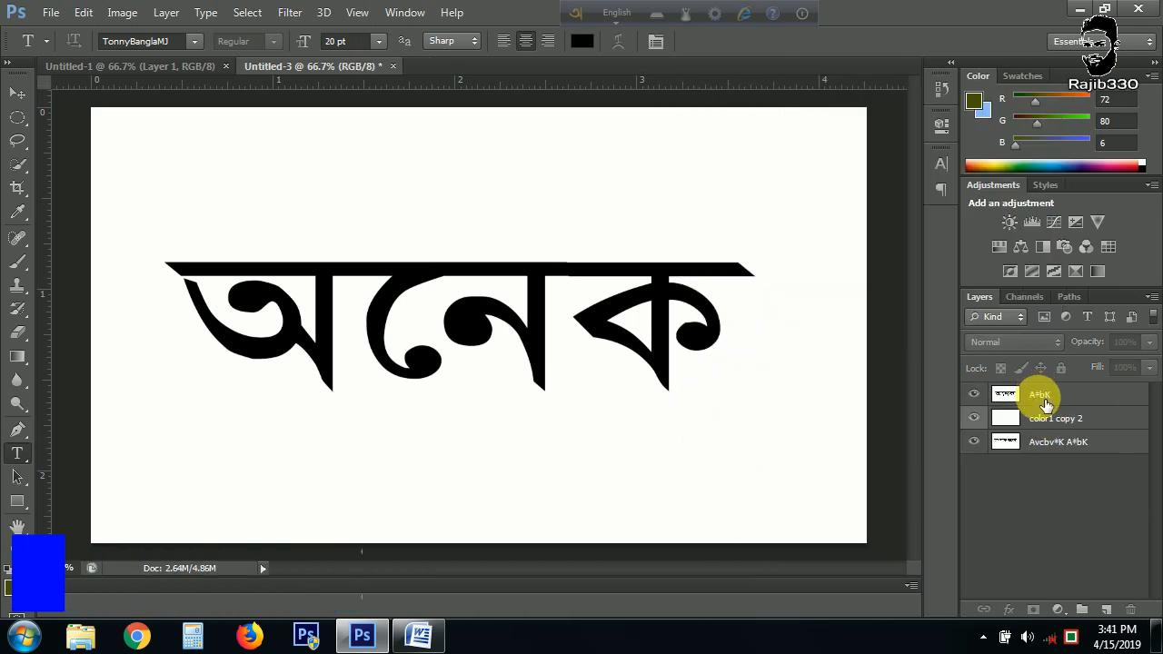
- Move the merged অনেক layer to the bottom of the layer stack and select the আপনাকে অনেক layer
drag(1042, 395, 1033, 441)
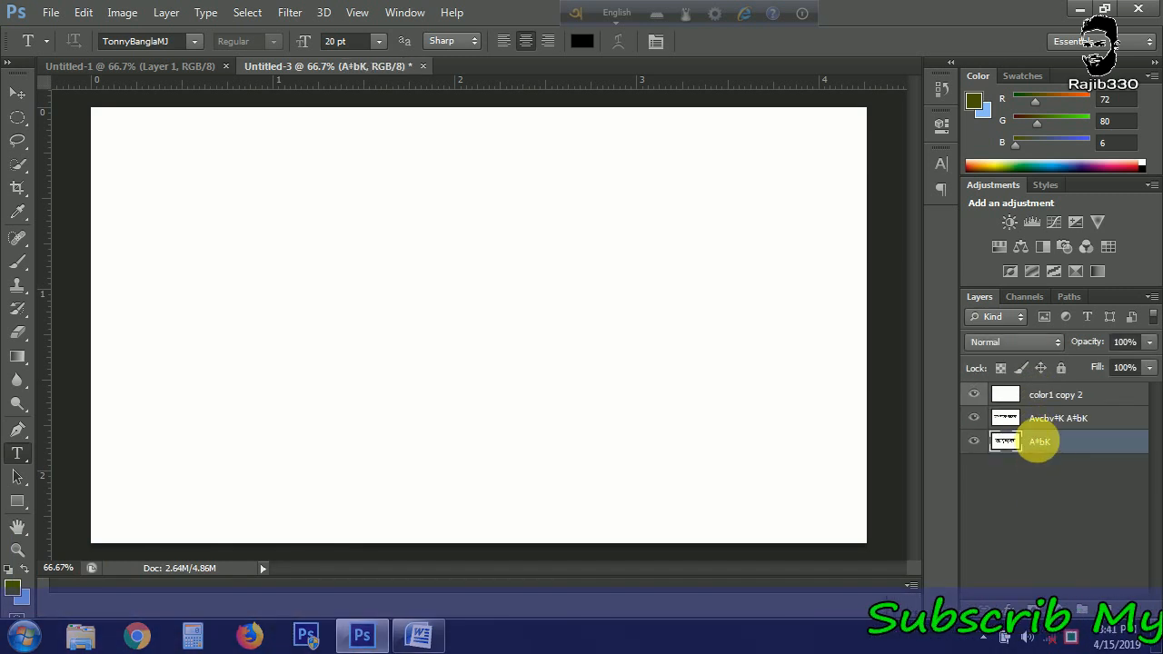
click(1040, 416)
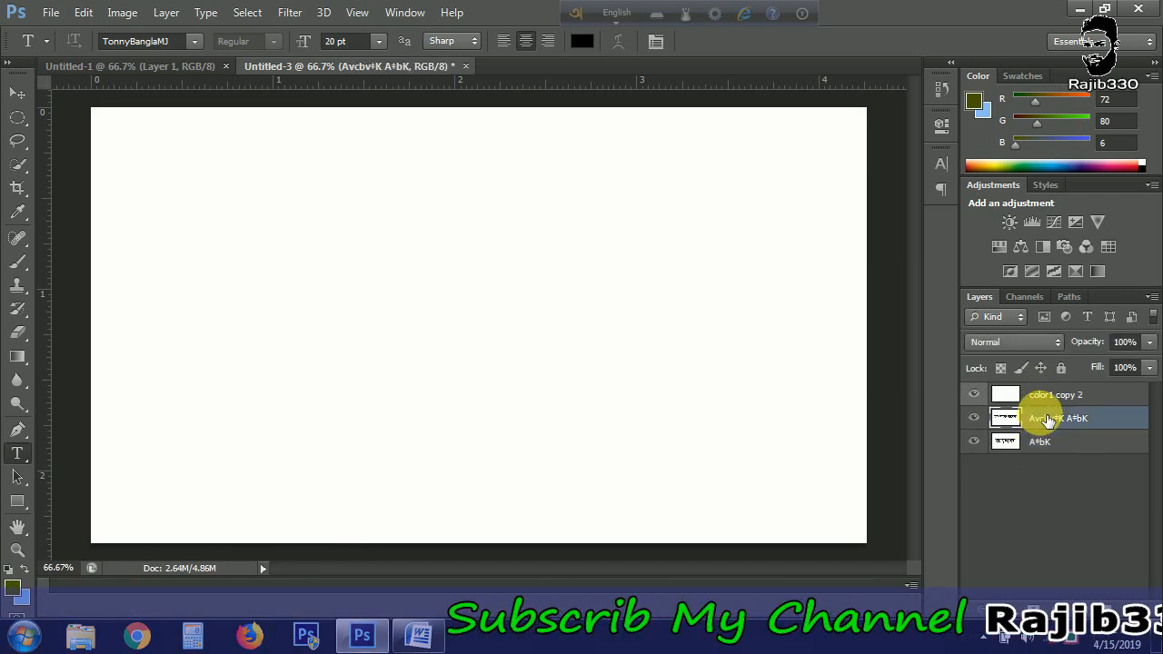
click(974, 418)
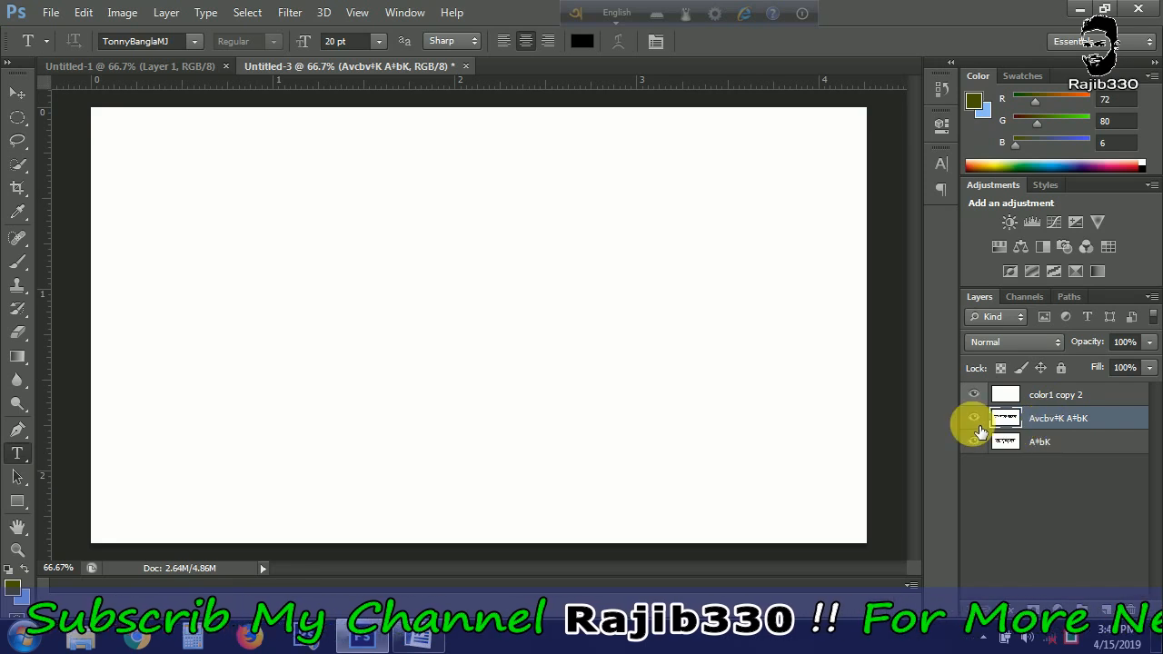
- Move the color1 copy 2 layer to the bottom of the layer stack and select the অনেক layer
click(973, 418)
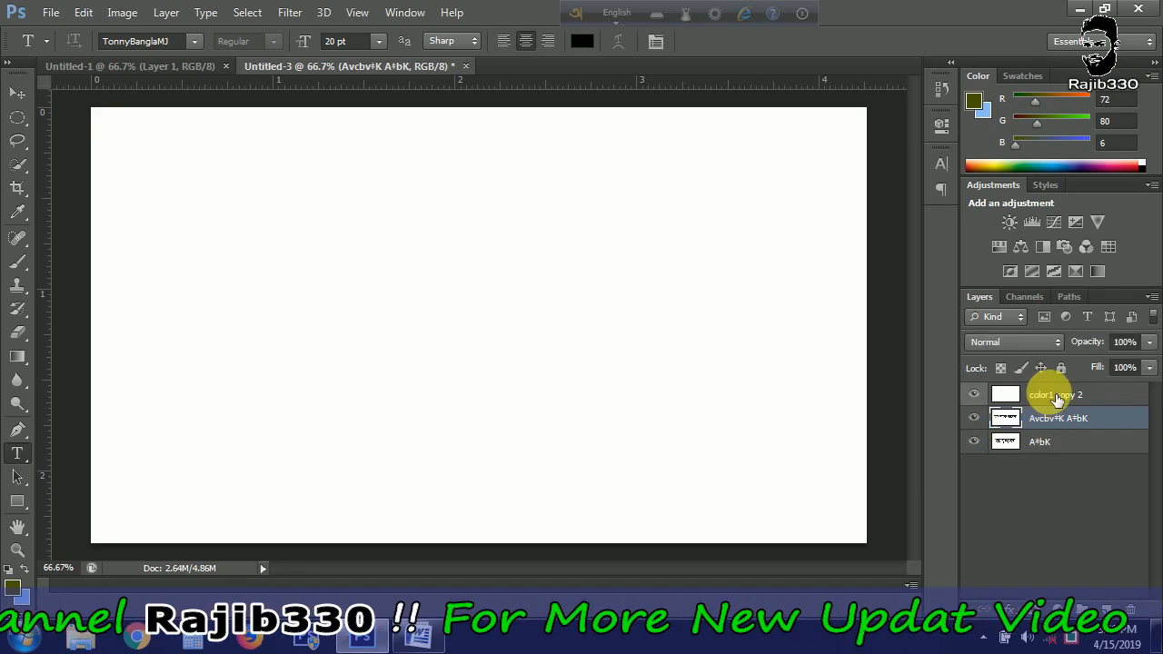
drag(1059, 394, 1050, 476)
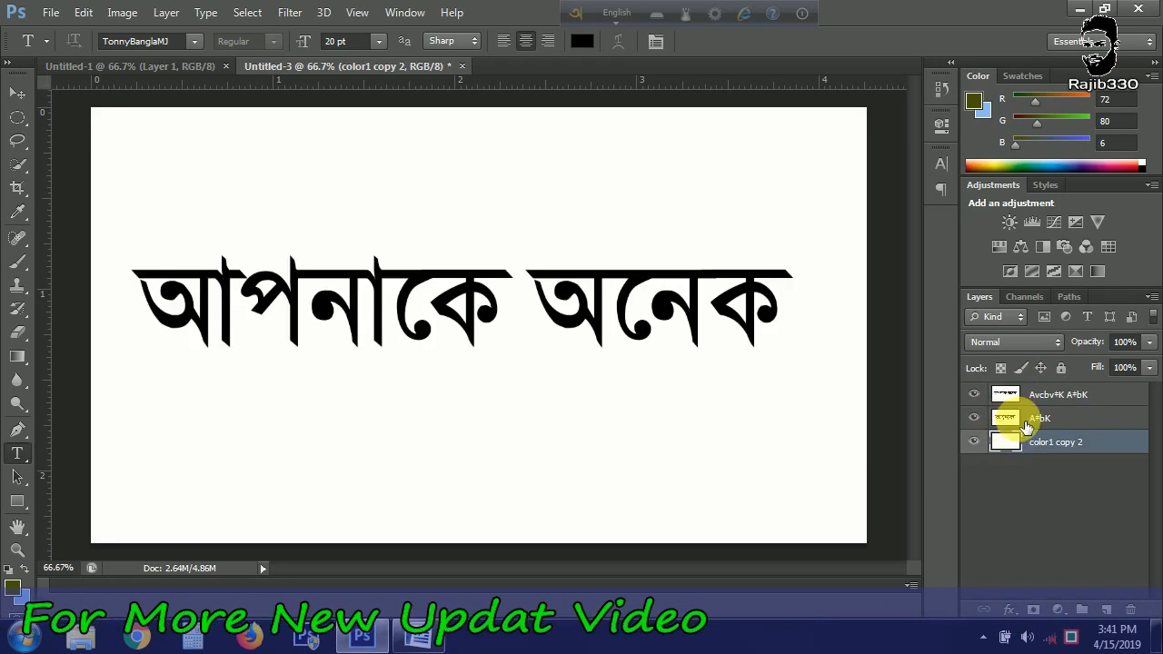
click(1051, 394)
click(1054, 417)
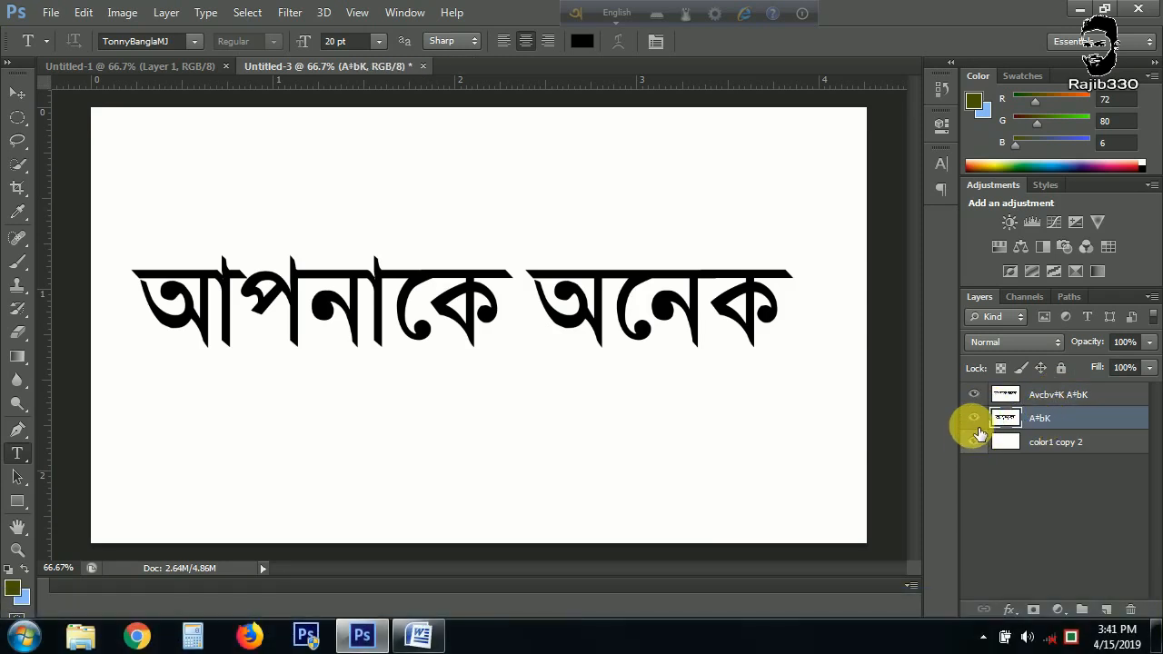
- Compare the আপনাকে অনেক and অনেক layers by repeatedly hiding and showing the topmost layer
click(977, 398)
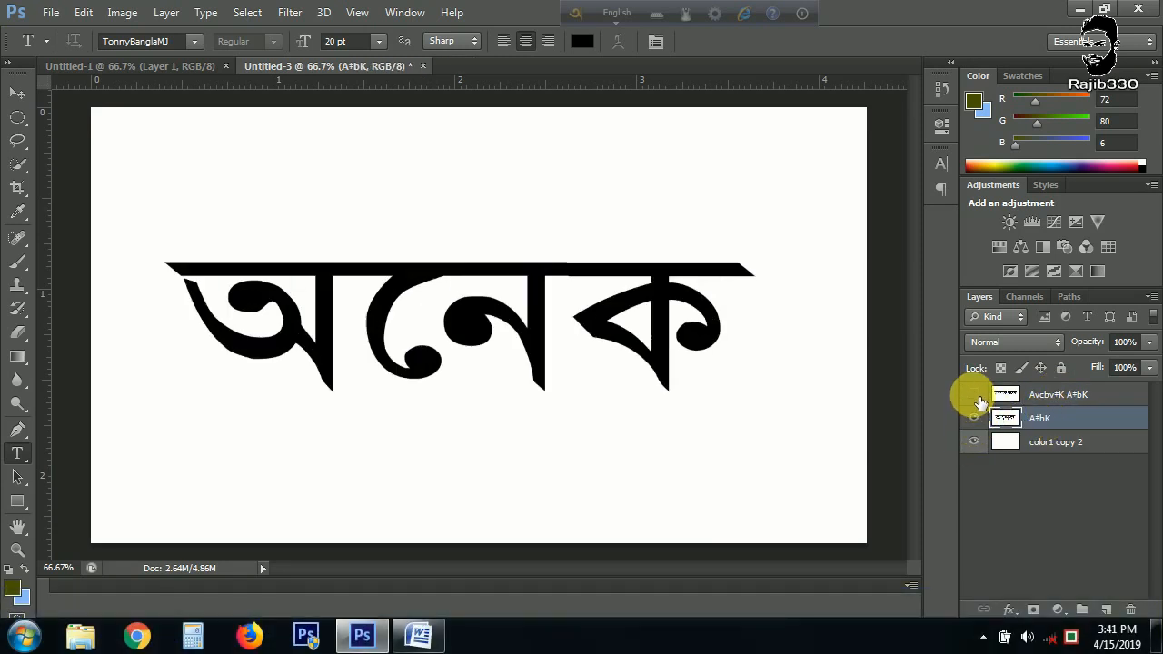
click(978, 400)
click(977, 400)
click(979, 400)
click(980, 401)
click(979, 400)
click(979, 400)
click(979, 400)
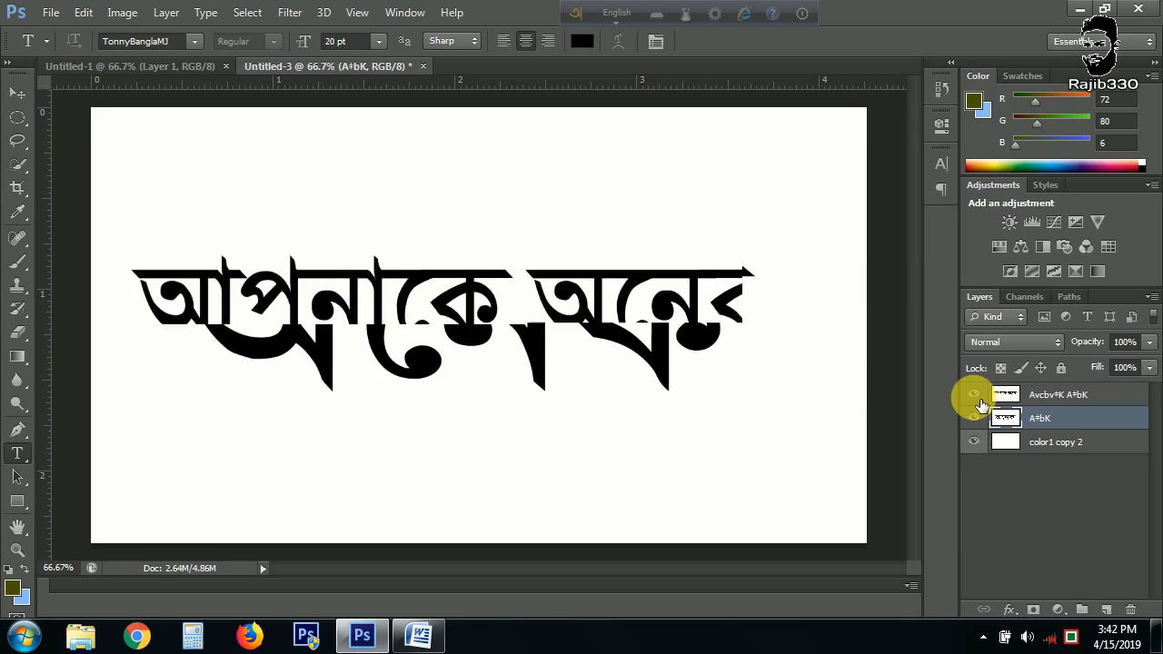
click(1066, 454)
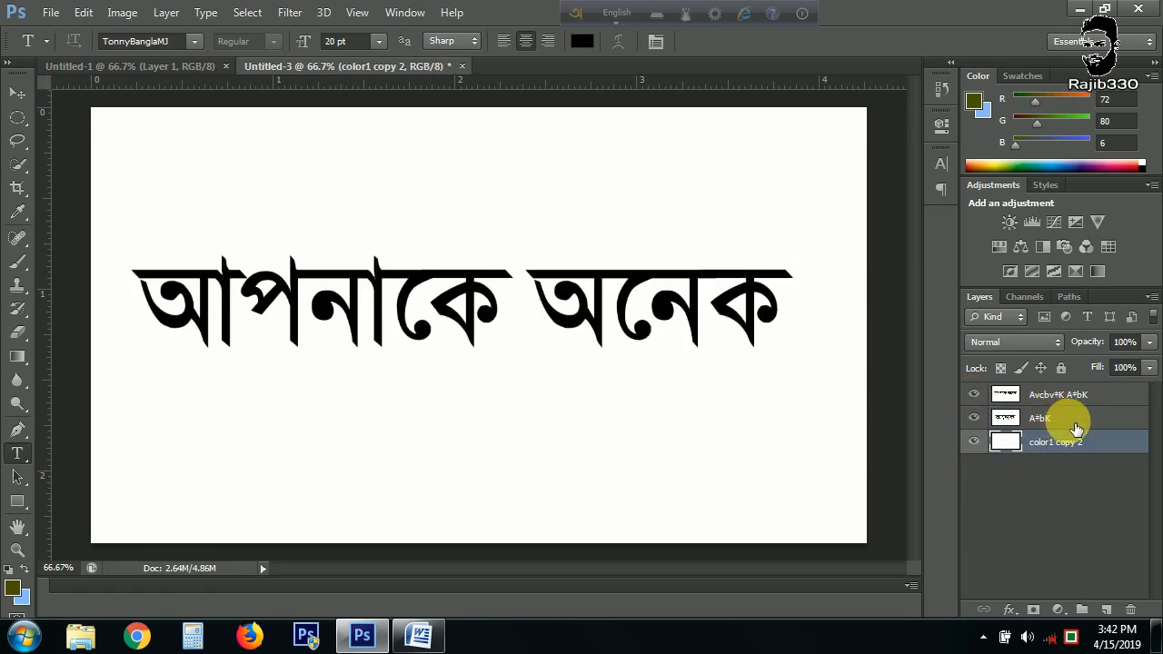
right_click(1069, 422)
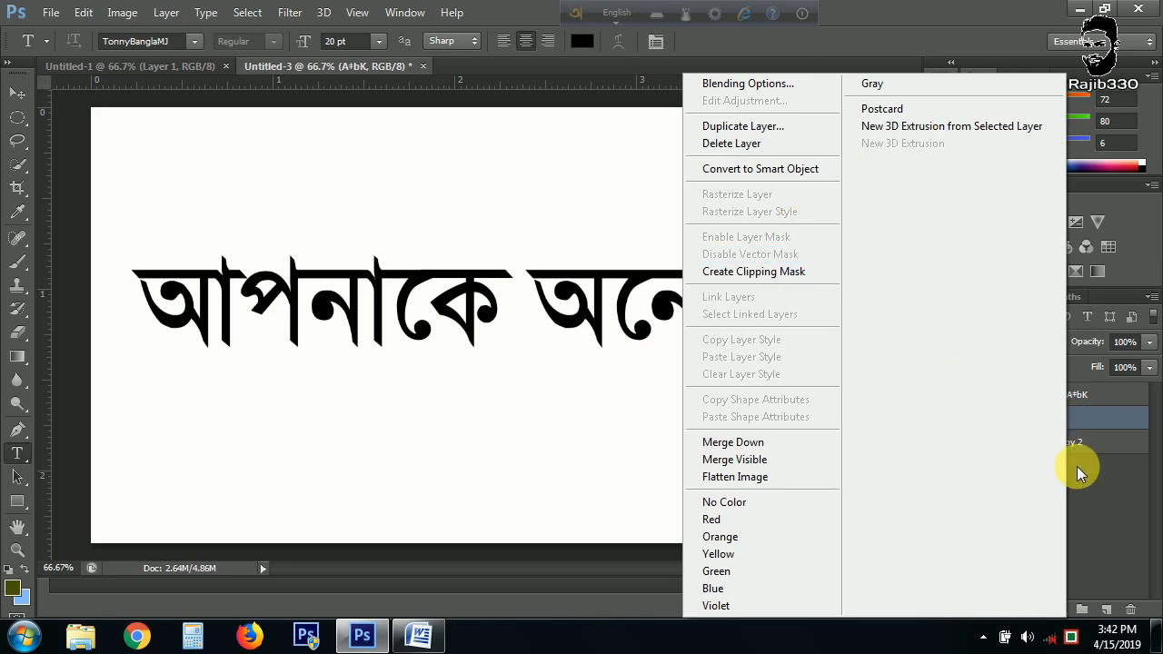
click(1083, 405)
- Rename the আপনাকে অনেক layer as 1 and the অনেক layer as 2
click(1085, 399)
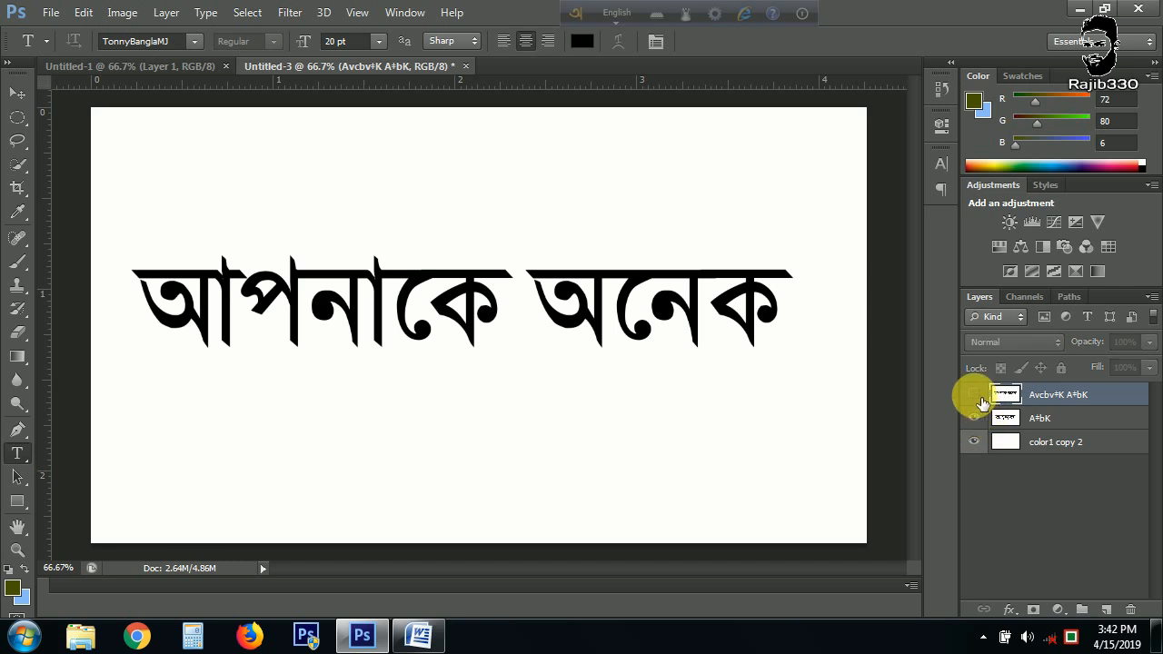
click(975, 395)
click(973, 394)
right_click(1072, 398)
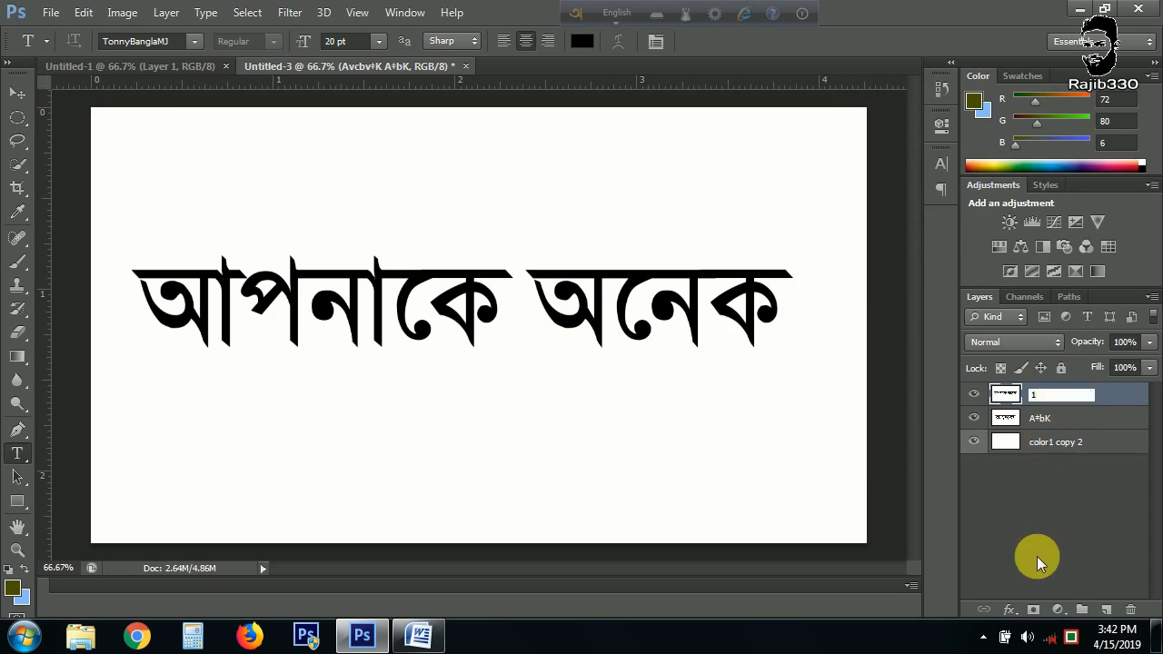
double_click(1043, 419)
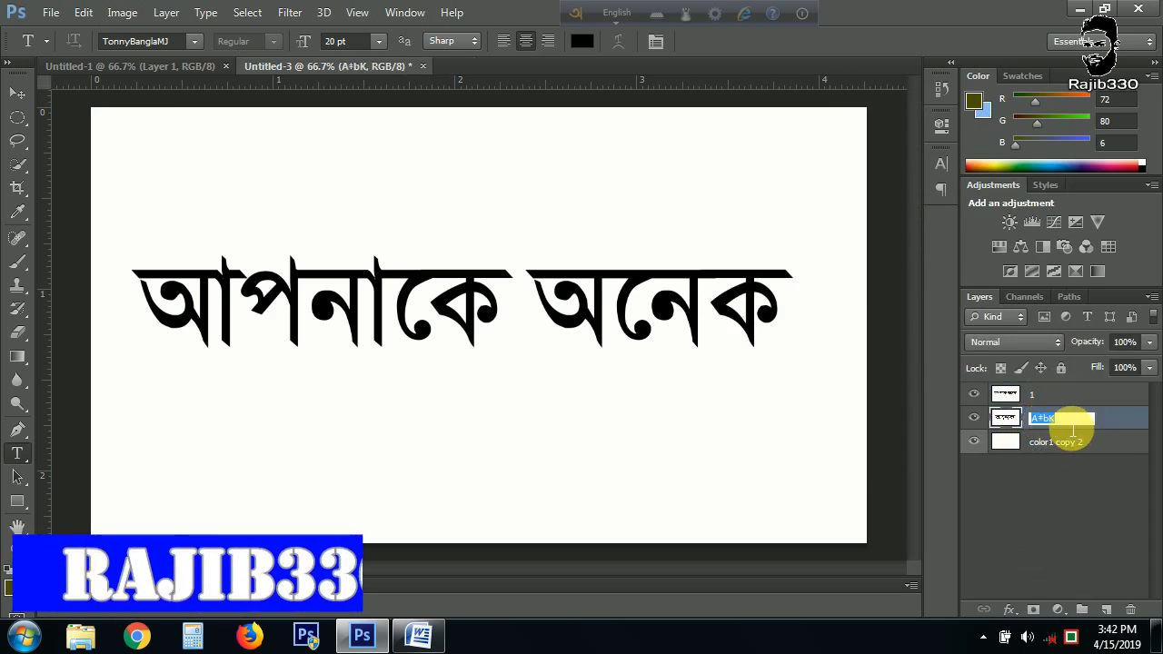
text(2)
click(1011, 519)
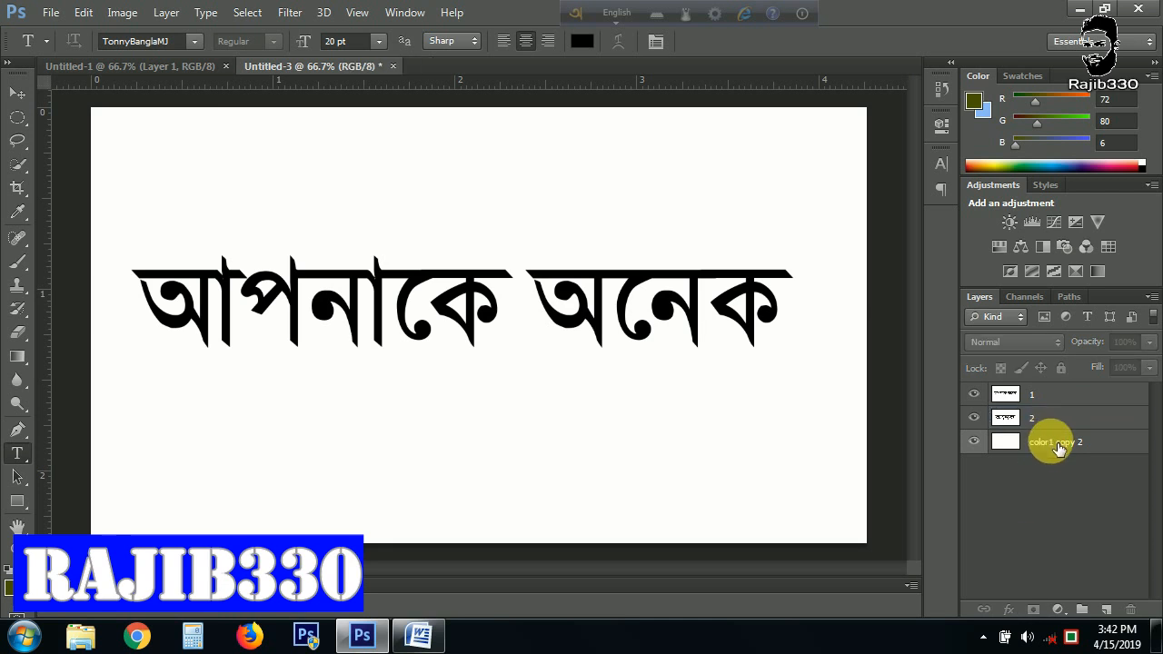
- Duplicate the color1 copy 2 layer within Untitled-3, naming the copy 3
click(1058, 448)
right_click(1052, 445)
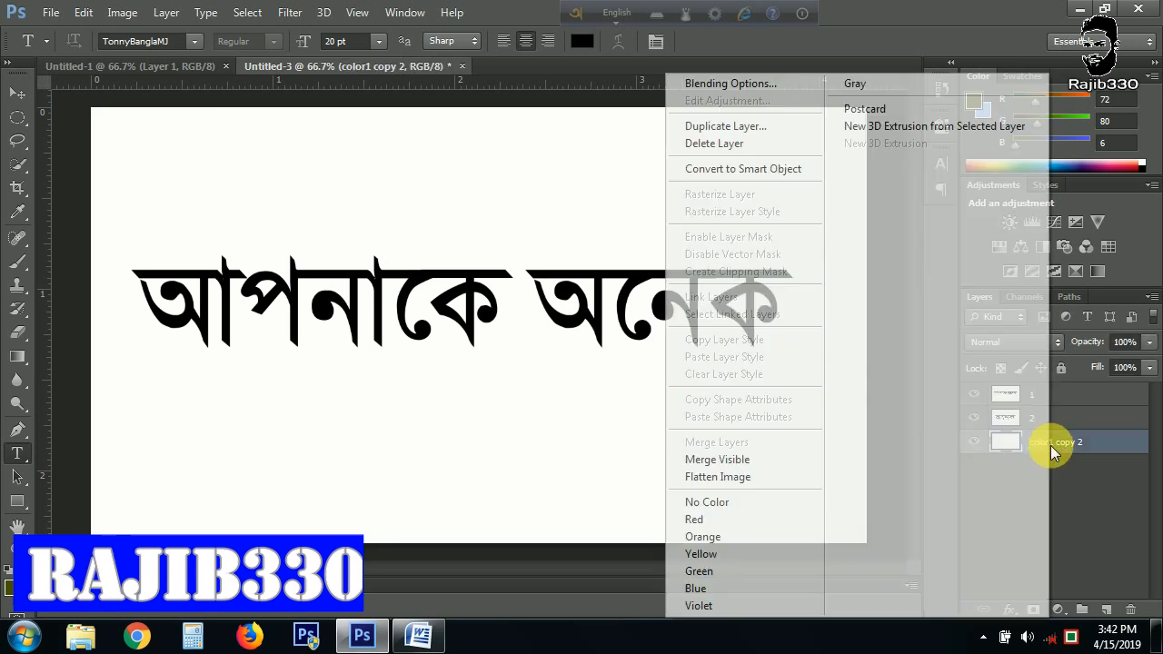
click(727, 126)
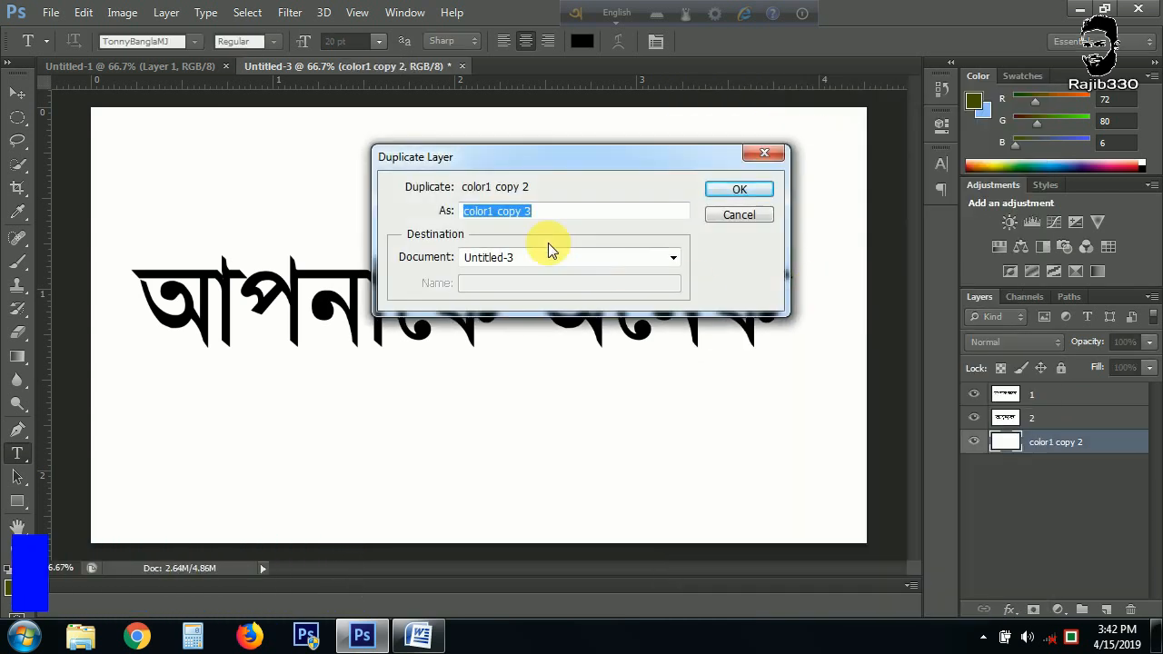
text(3)
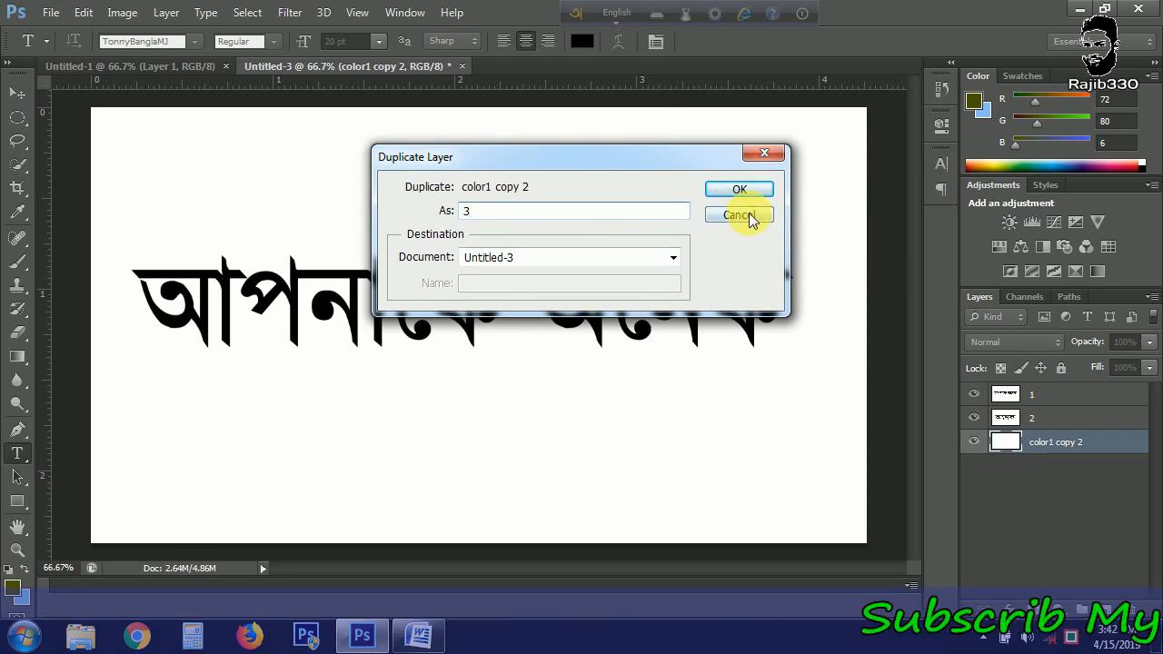
click(750, 189)
click(1017, 509)
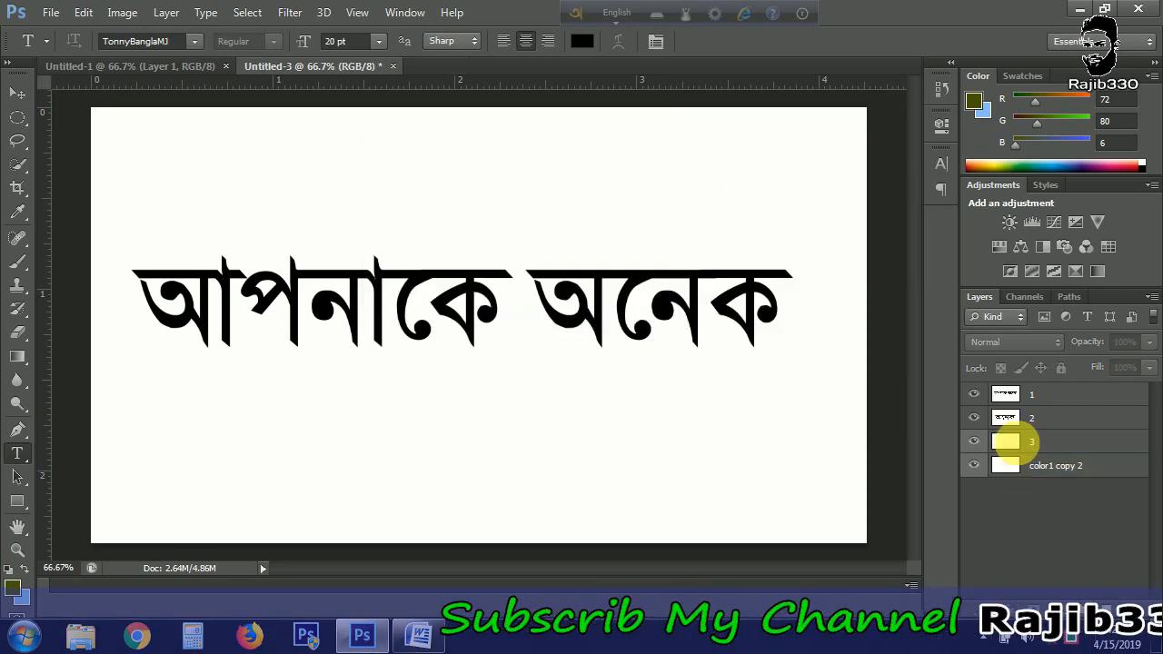
- Start a text layer above layer 3 and bring in the line ধন্যবাদ from the Word document
click(1043, 444)
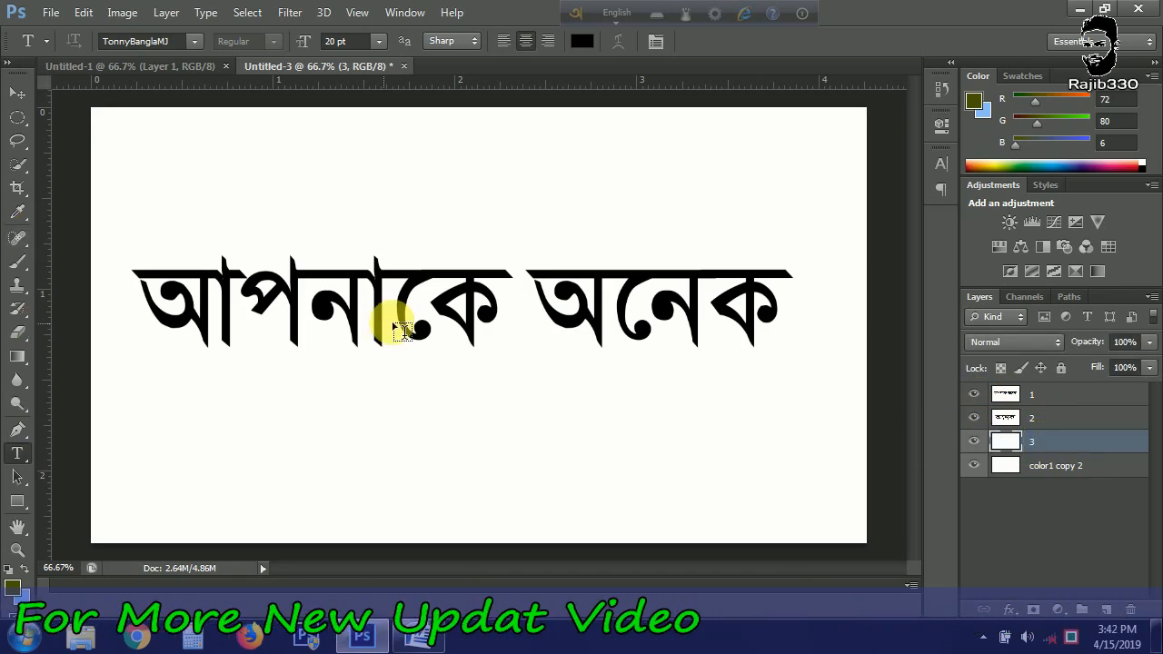
click(325, 292)
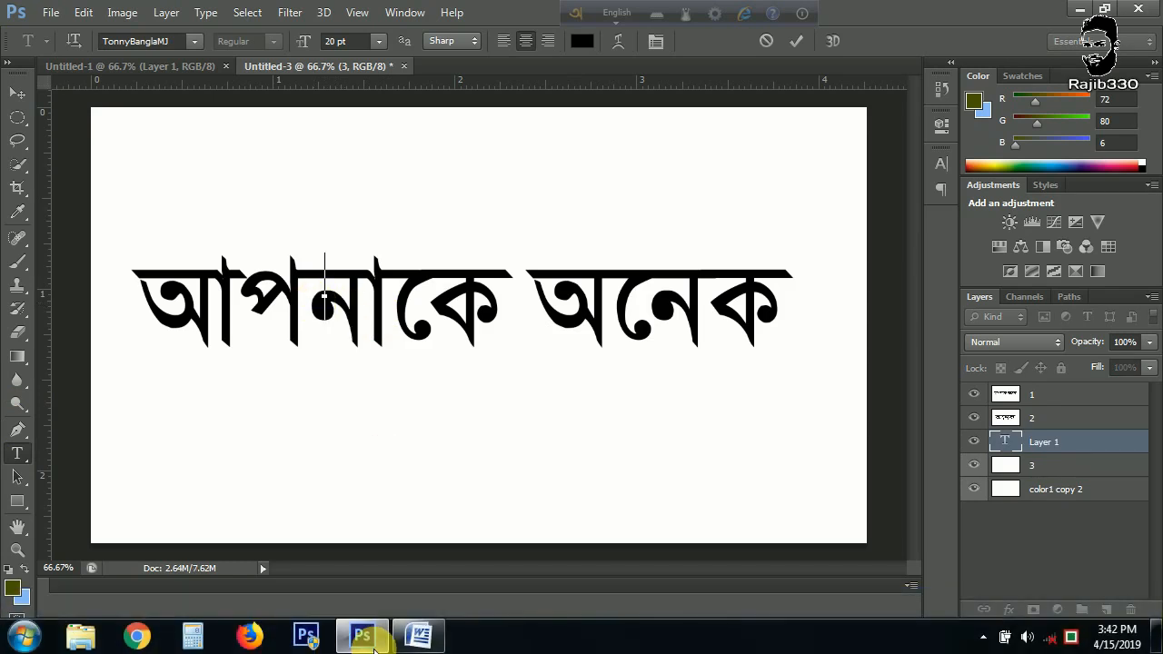
click(420, 636)
scroll(250, 436, down, 3)
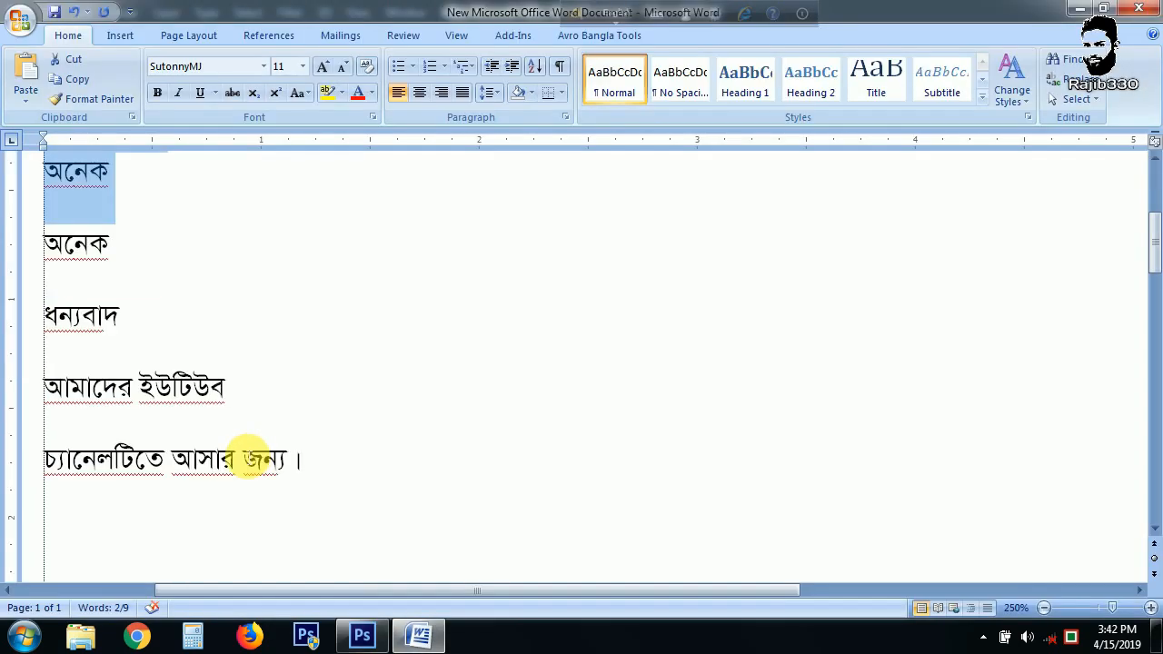
click(13, 320)
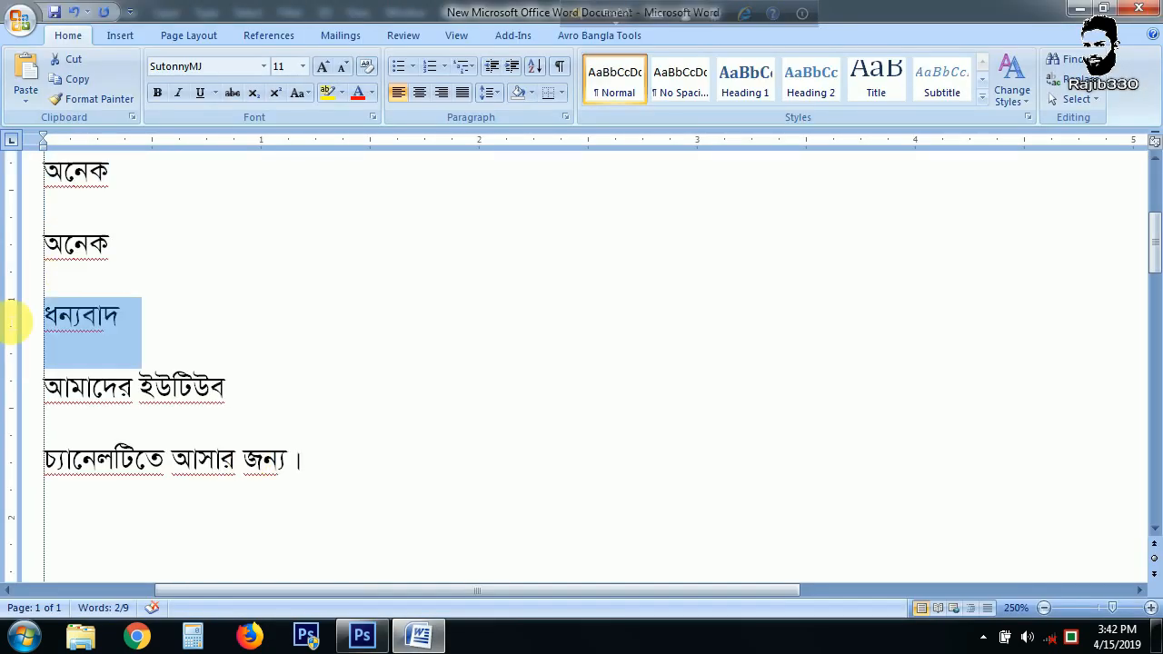
click(360, 639)
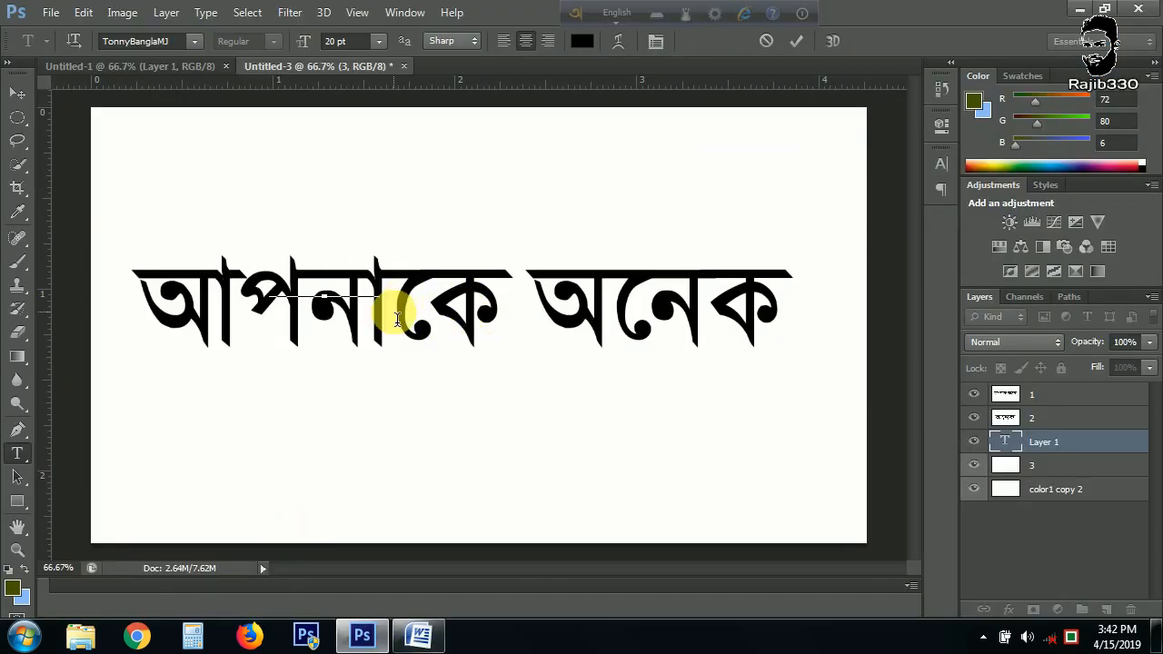
- Enlarge the ধন্যবাদ text to about 95 pt near the canvas centre and hide layers 1 and 2
drag(387, 324, 770, 545)
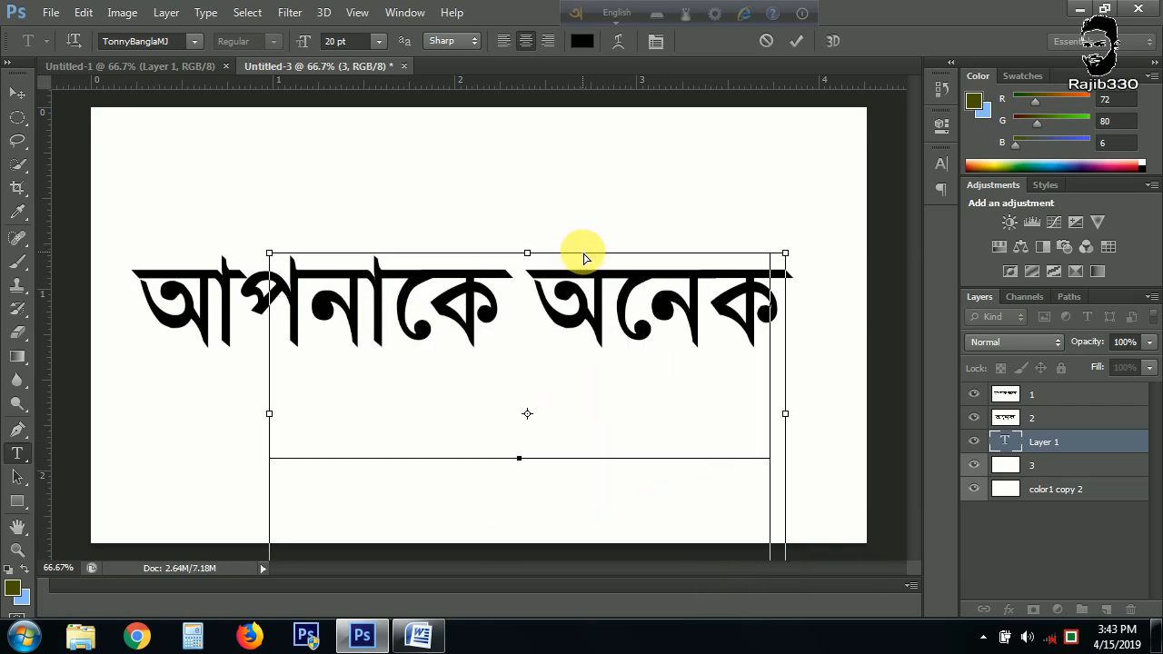
drag(573, 406, 563, 312)
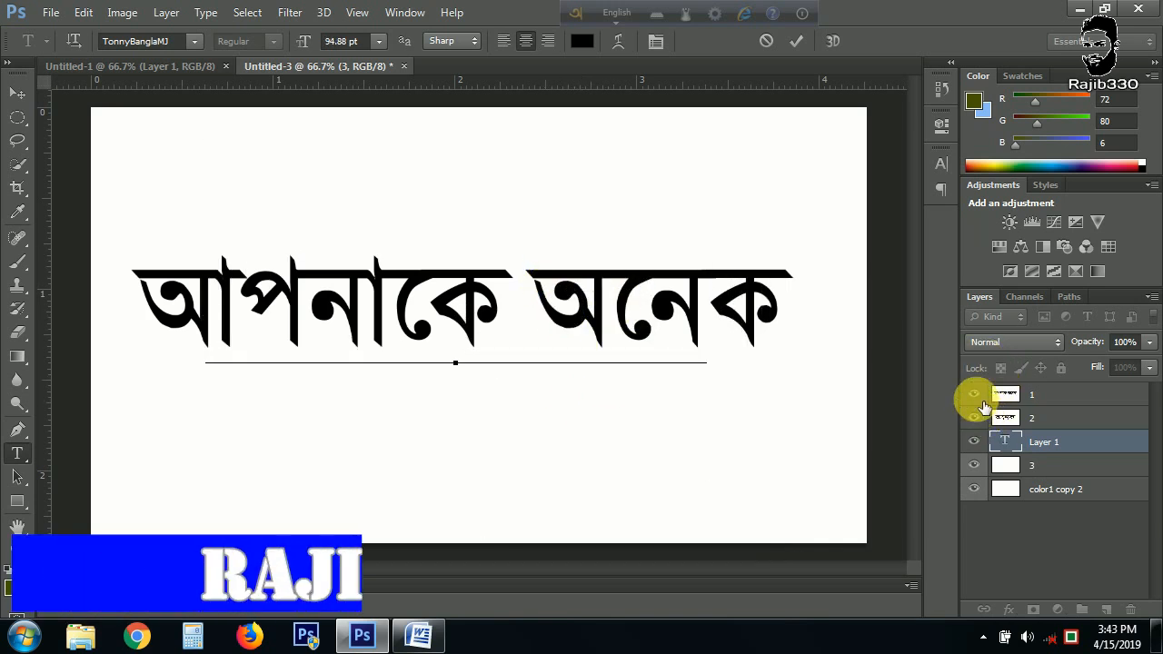
click(976, 395)
click(978, 420)
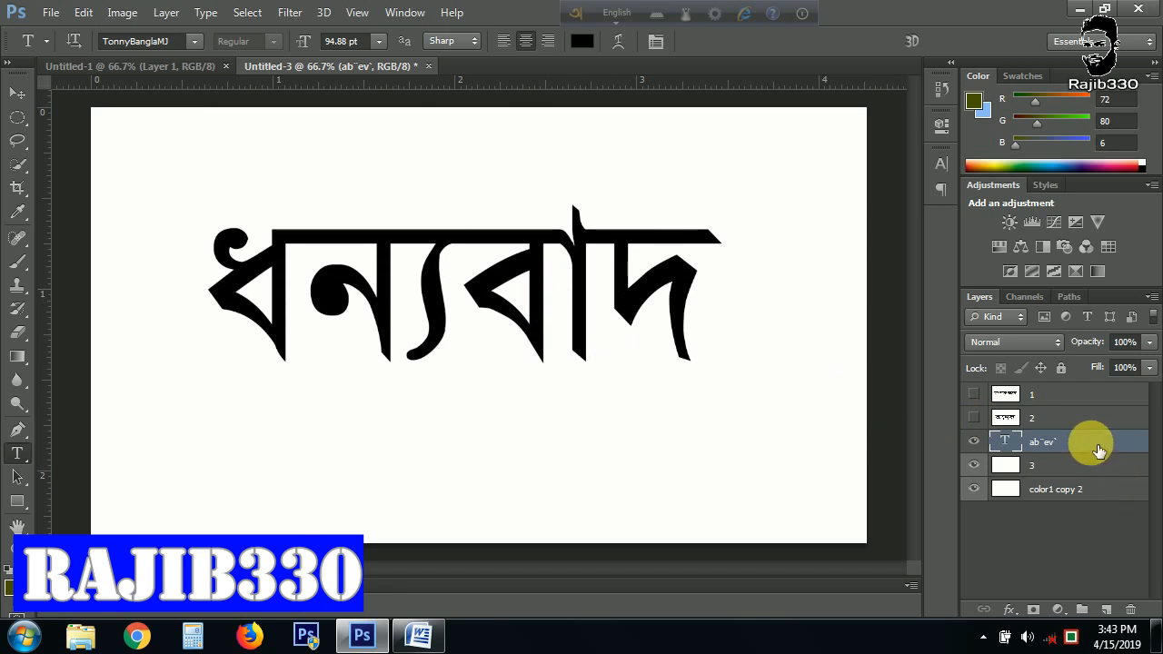
- Stretch the ধন্যবাদ text to about 116% width and place it at about X 613 px, Y 359 px
click(9, 94)
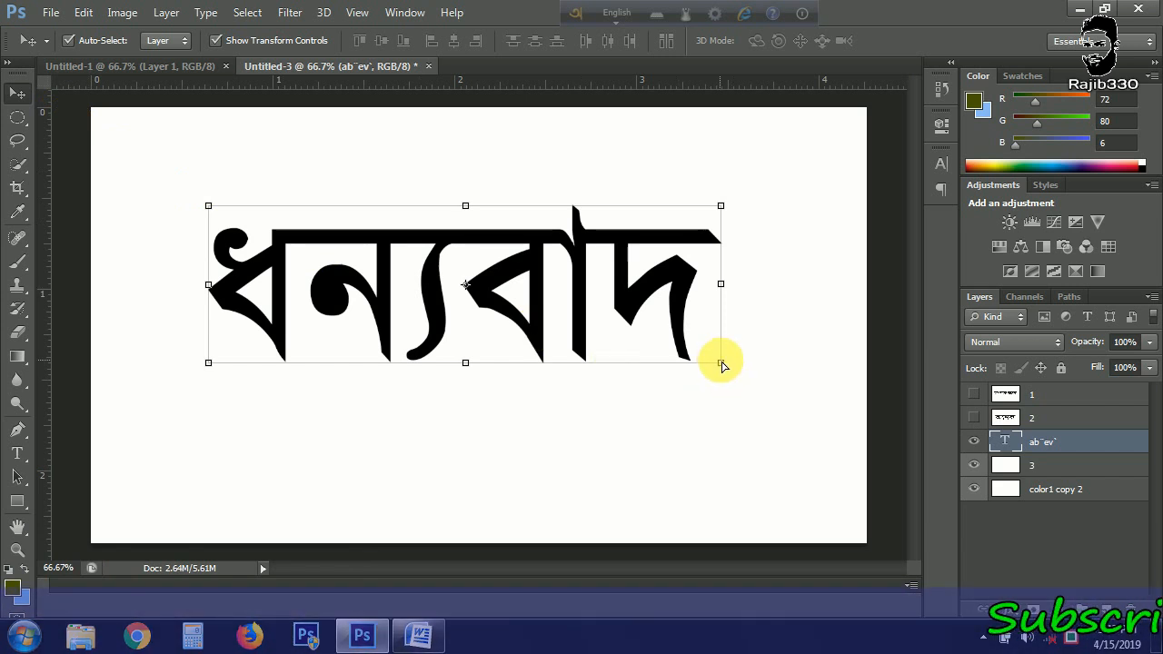
drag(722, 364, 717, 408)
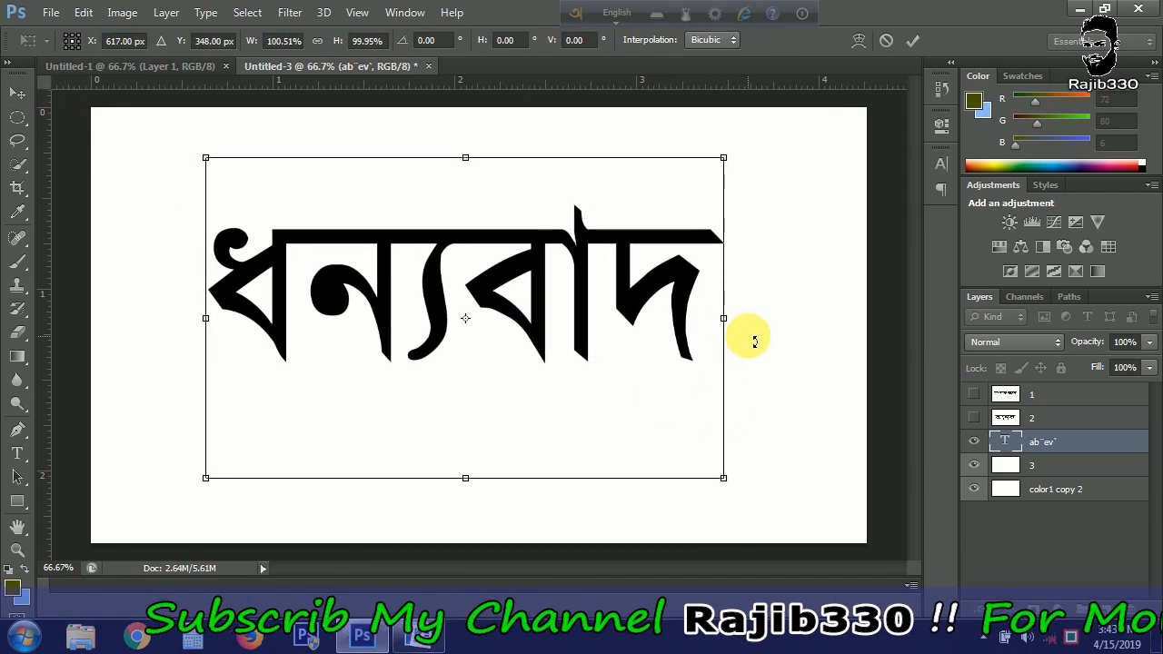
drag(724, 318, 802, 319)
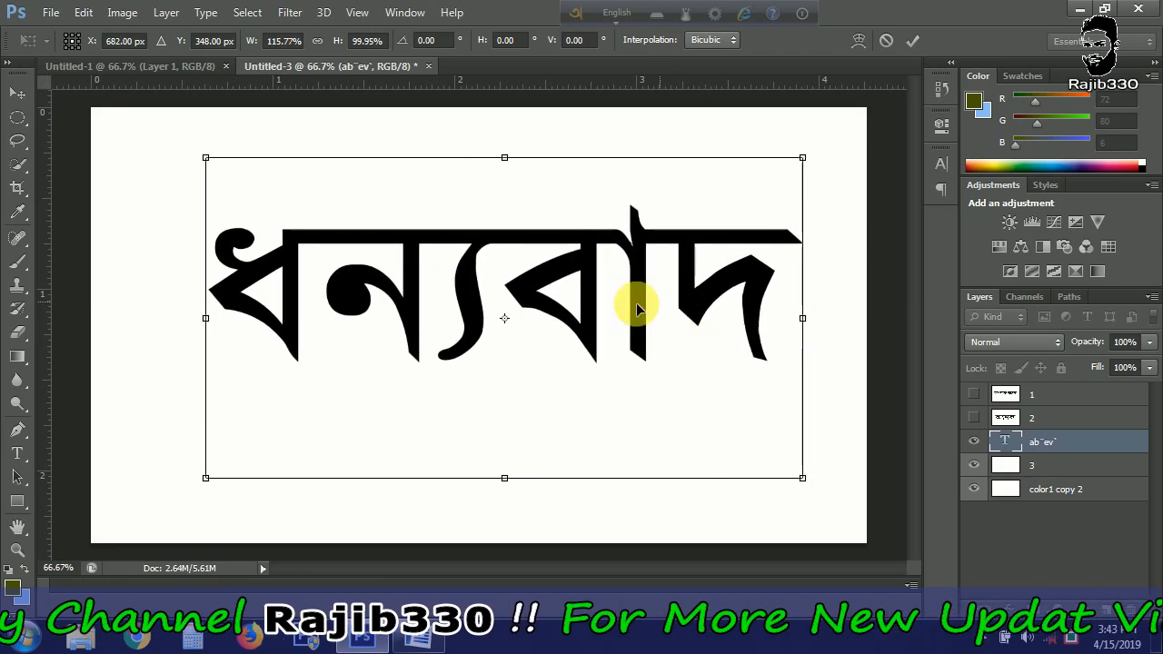
drag(635, 309, 592, 307)
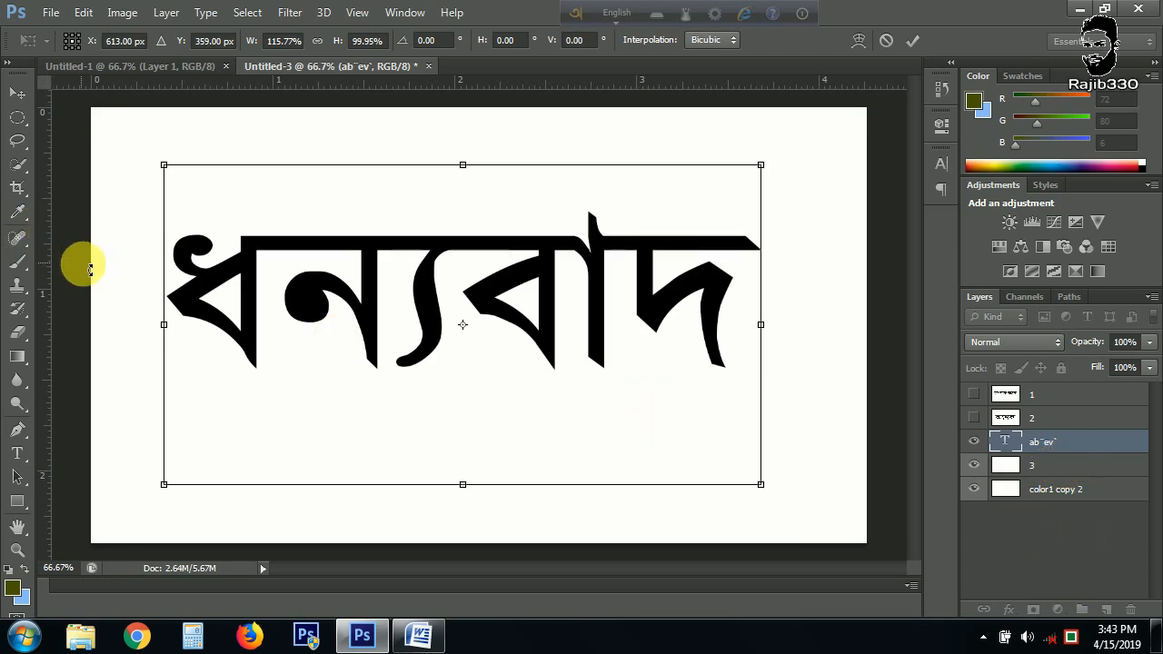
key(Return)
- Merge the ধন্যবাদ text layer with background layer 3
click(1075, 465)
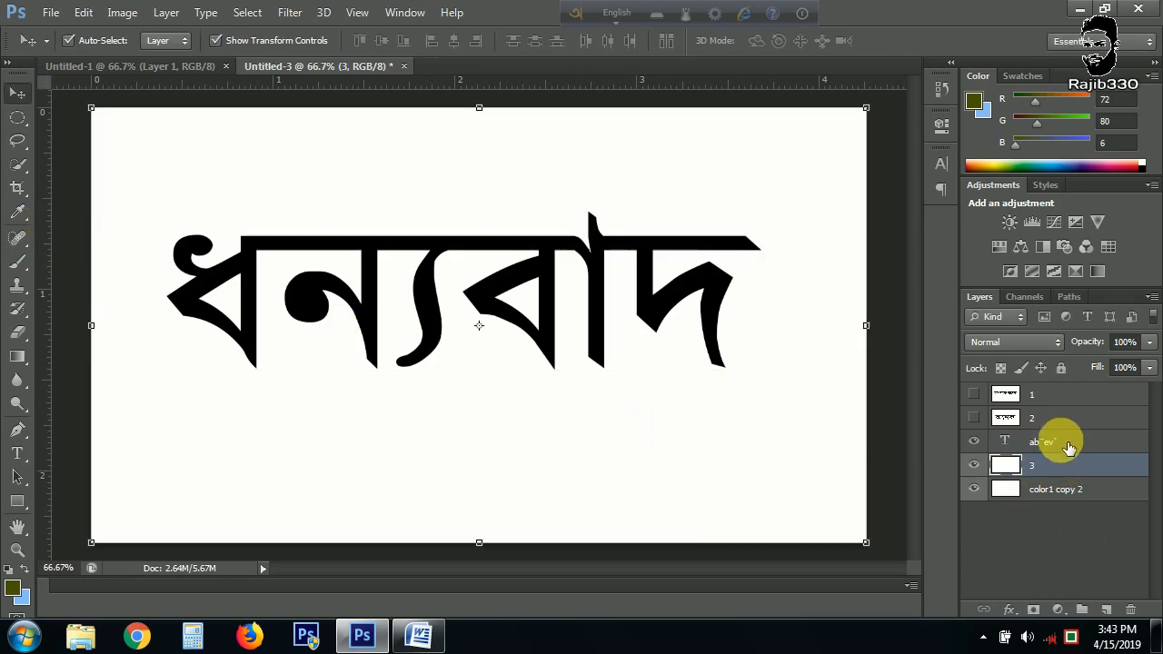
right_click(1067, 448)
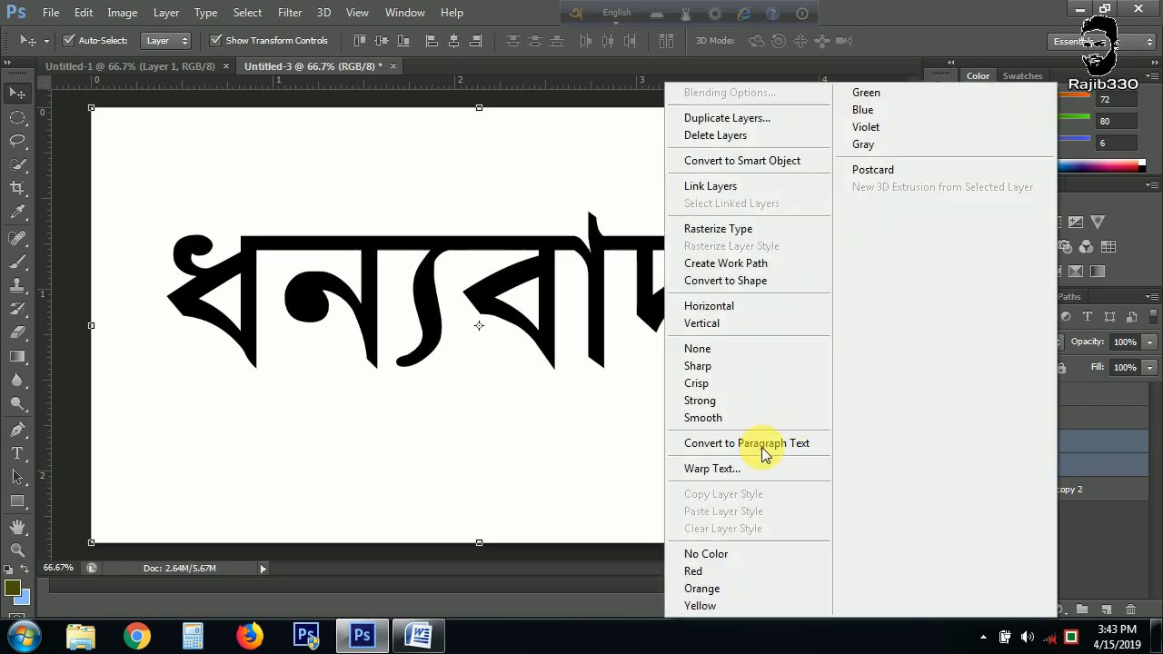
click(1135, 525)
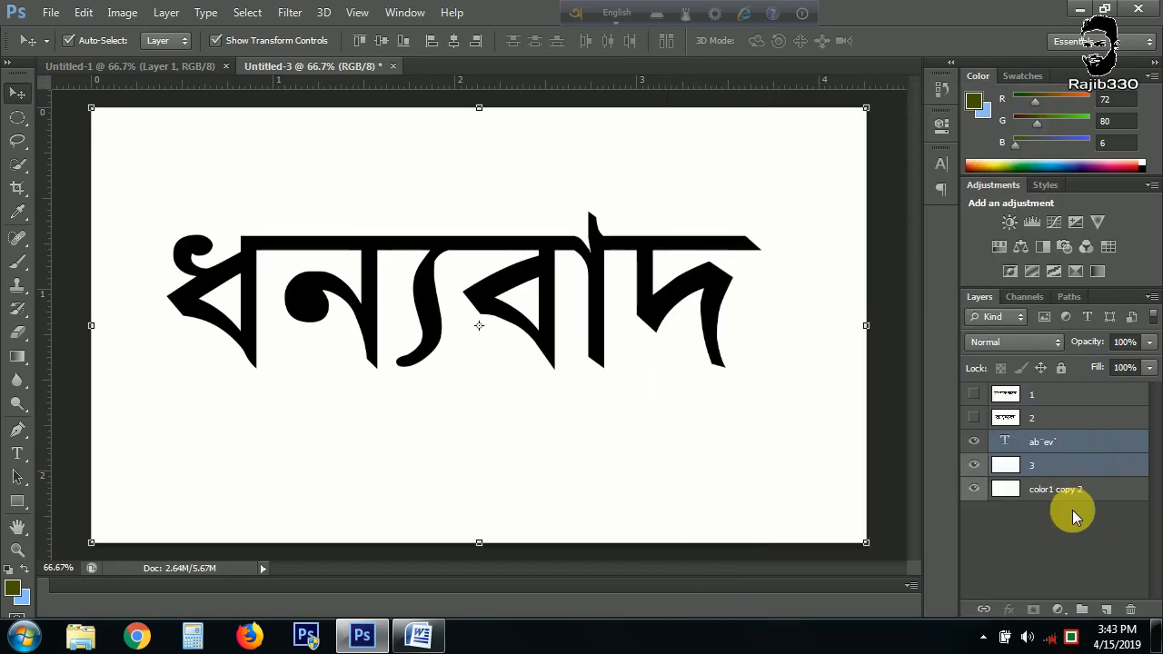
click(1072, 510)
click(1084, 451)
ctrl+click(1077, 471)
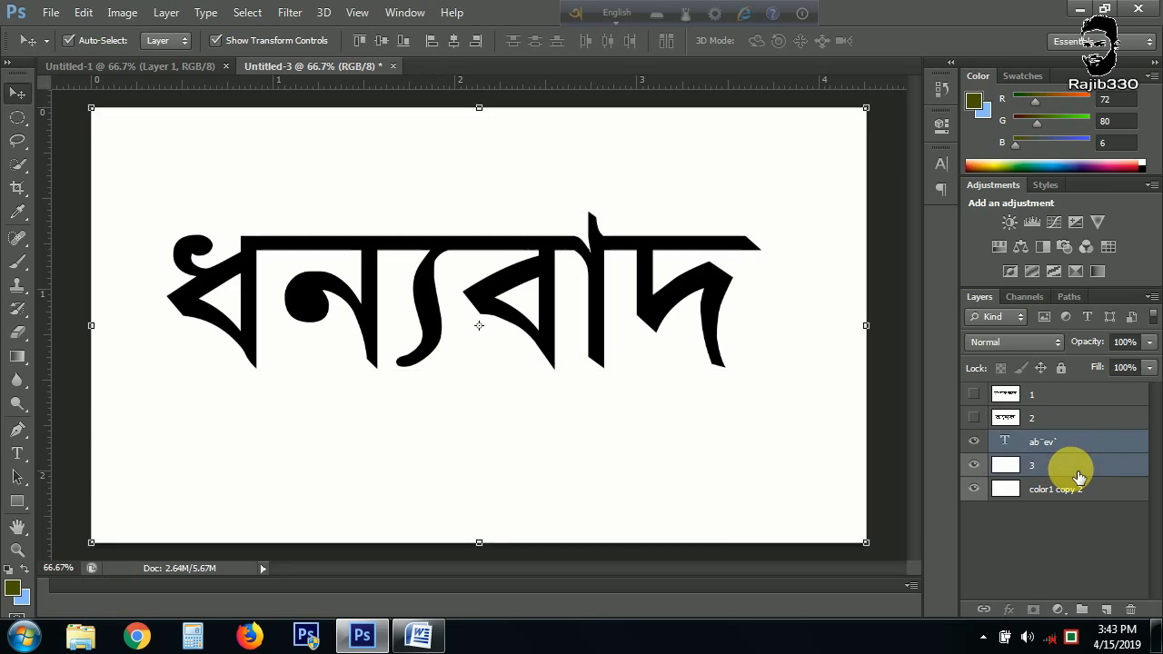
right_click(1072, 470)
click(734, 445)
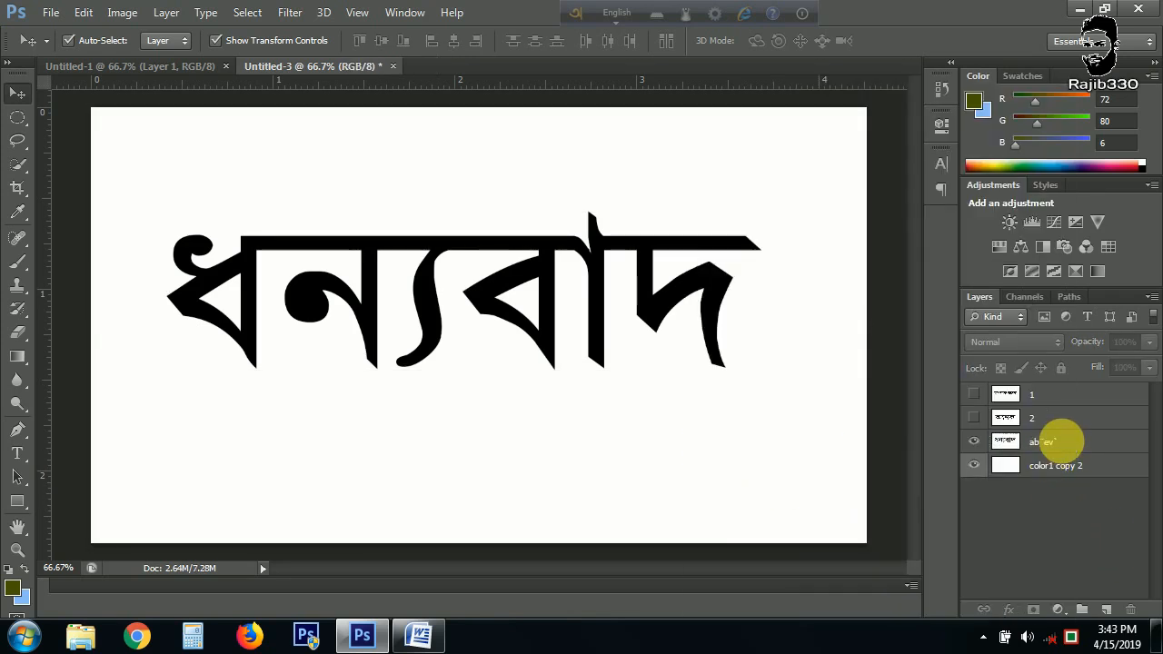
- Rename the merged ধন্যবাদ layer as 3
right_click(1064, 442)
click(1087, 454)
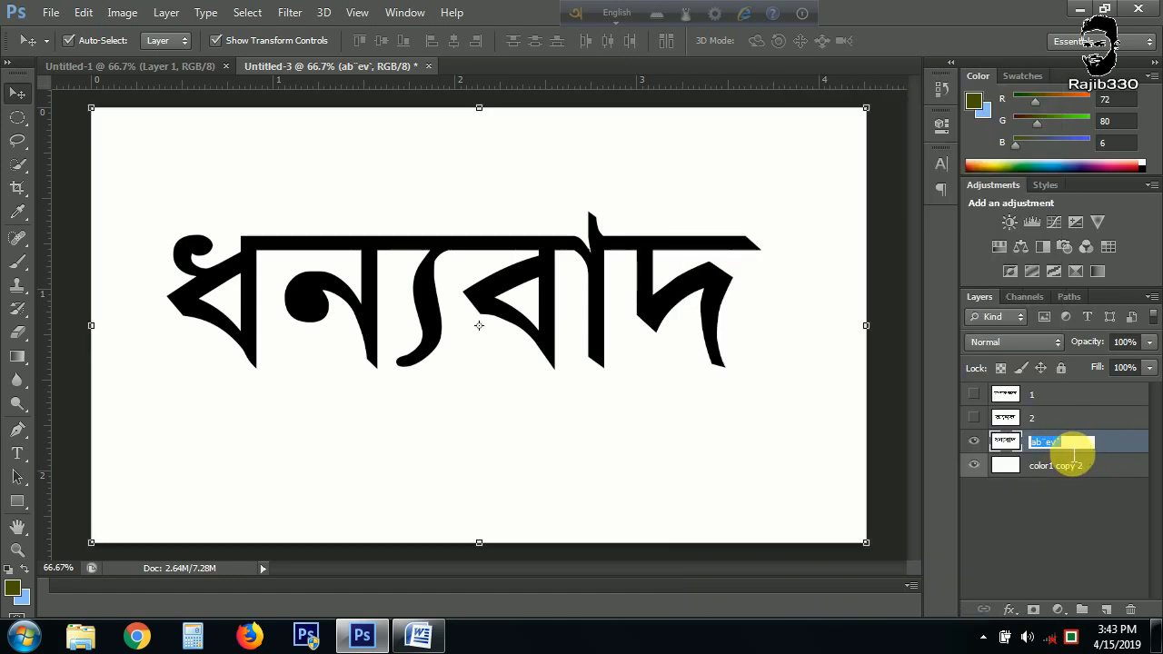
click(1042, 527)
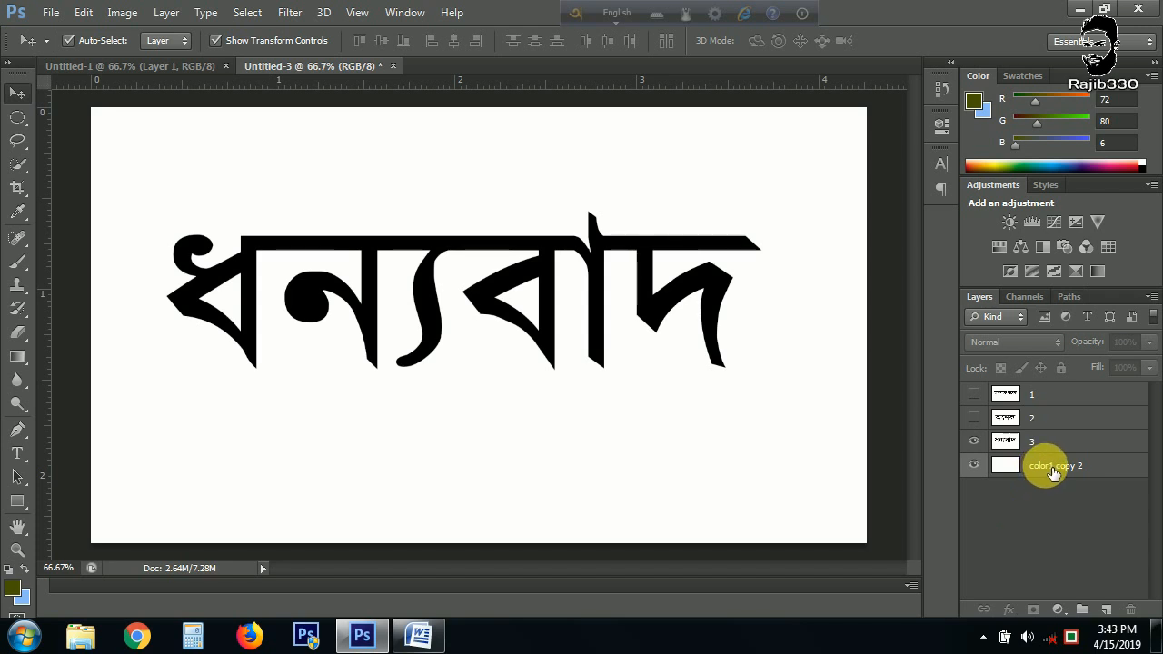
- Duplicate the color1 copy 2 layer within Untitled-3 and name the duplicate 4
right_click(1050, 470)
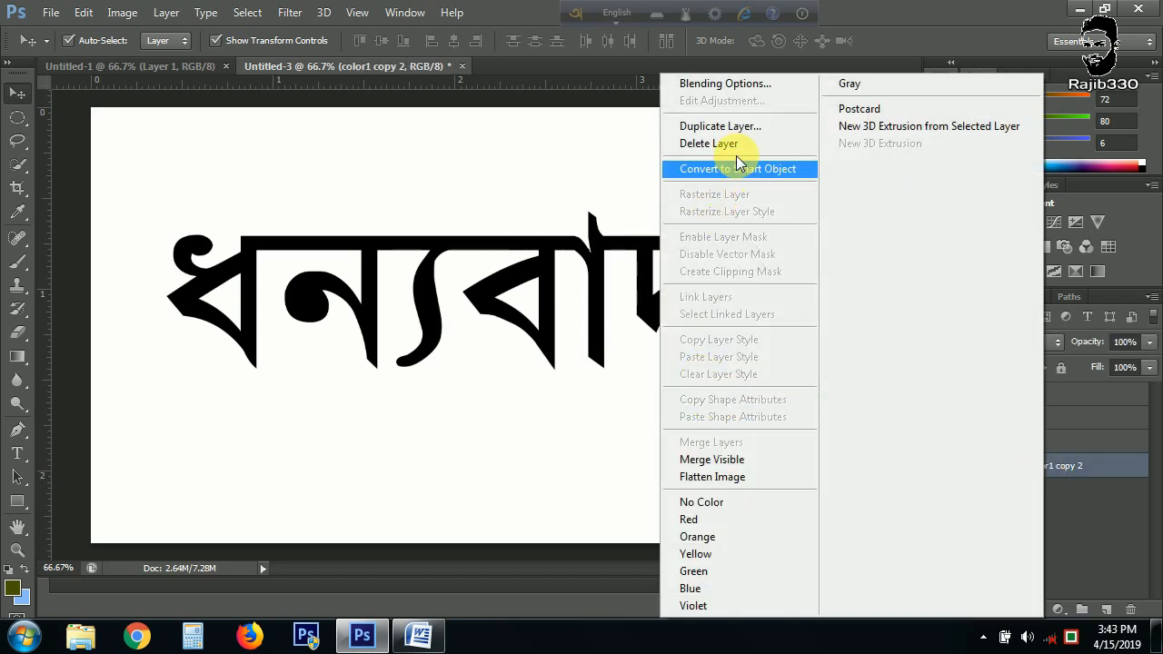
click(738, 127)
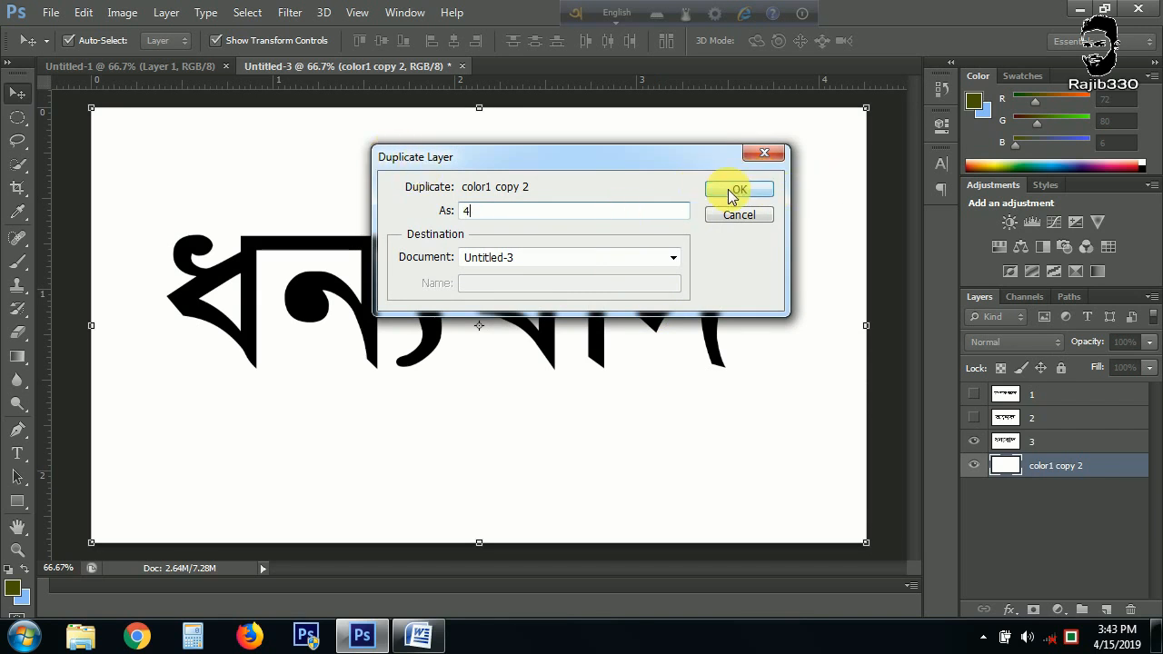
click(732, 192)
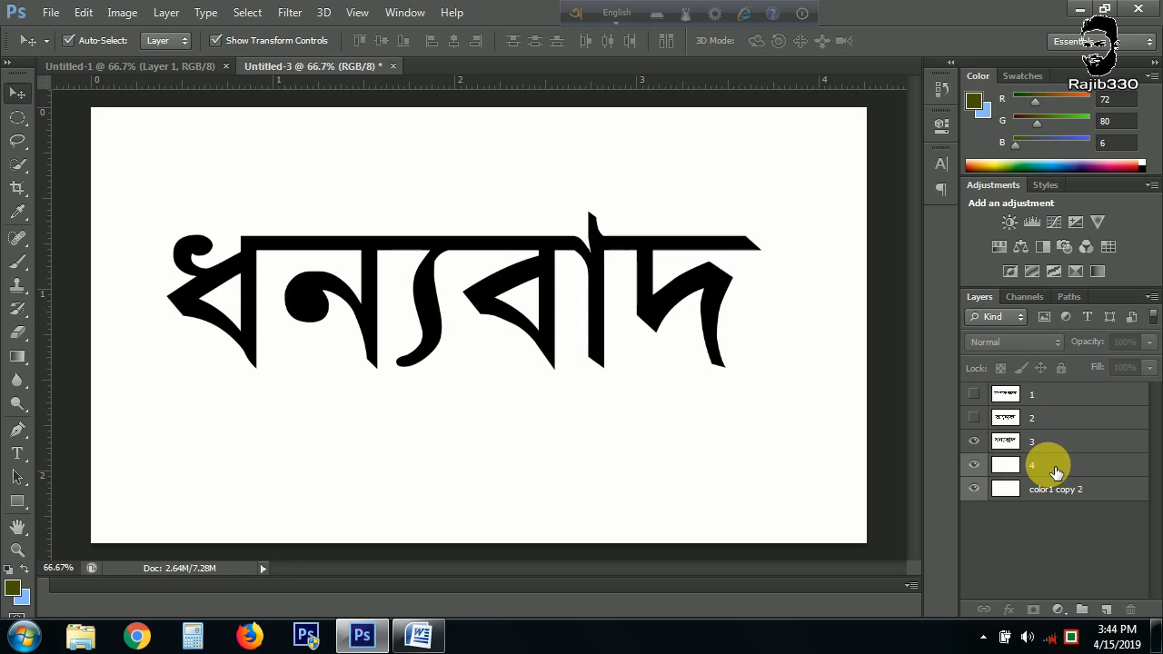
- Copy the line আমাদের ইউটিউব from the Word document and return to Photoshop
click(410, 635)
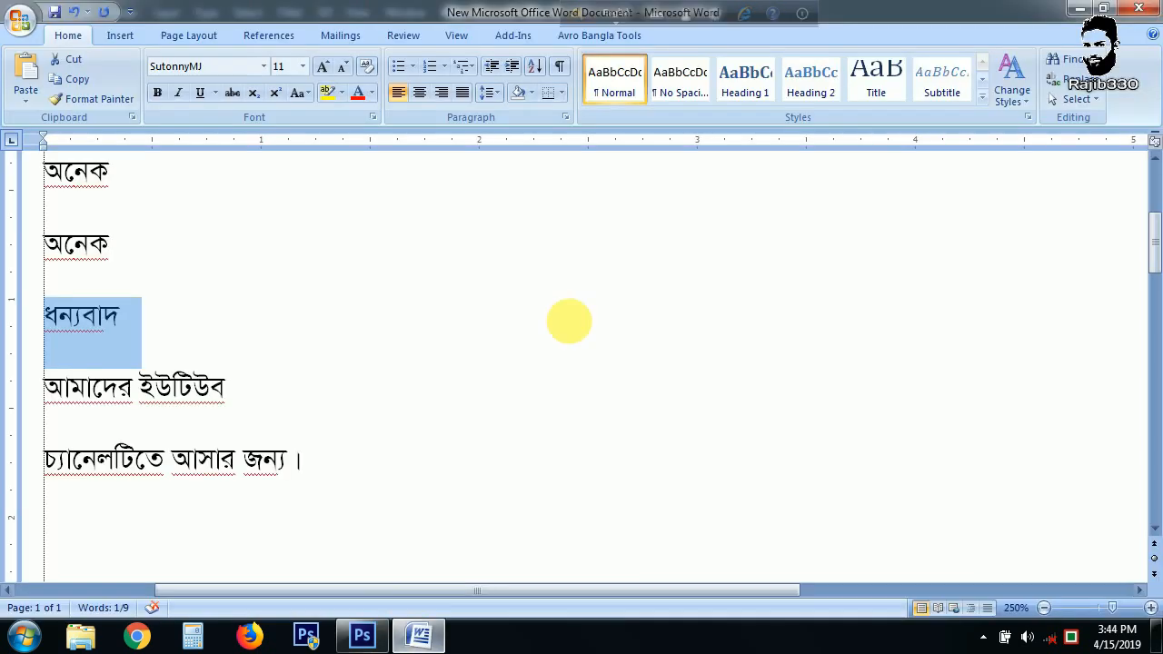
shift+click(36, 397)
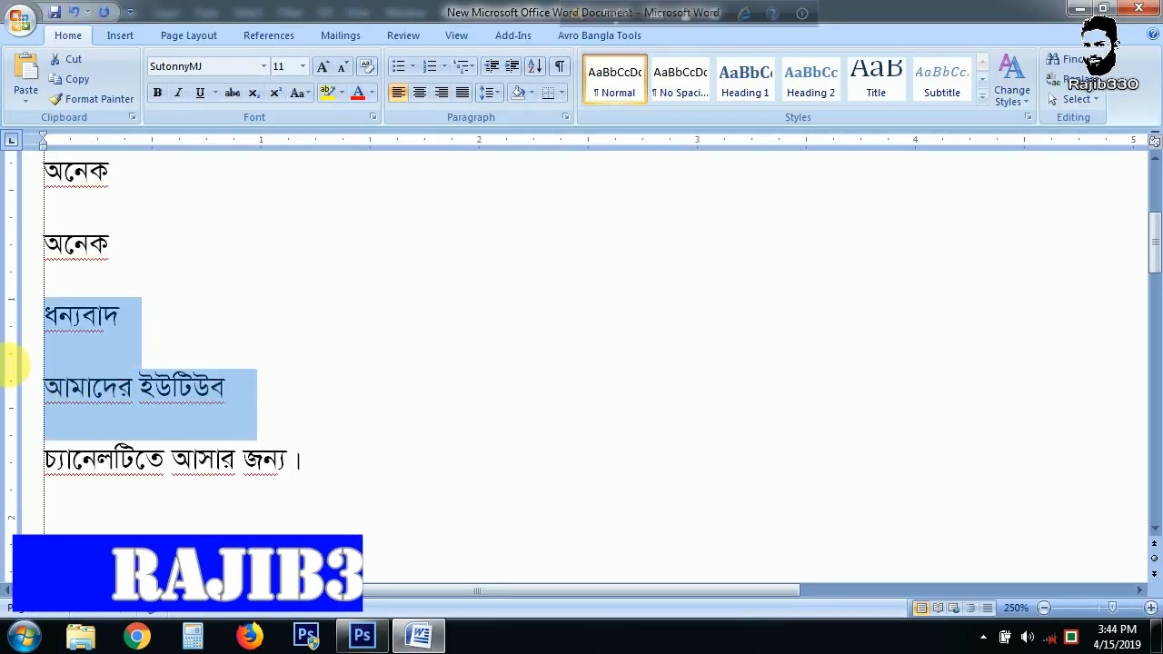
click(37, 397)
key(ctrl+c)
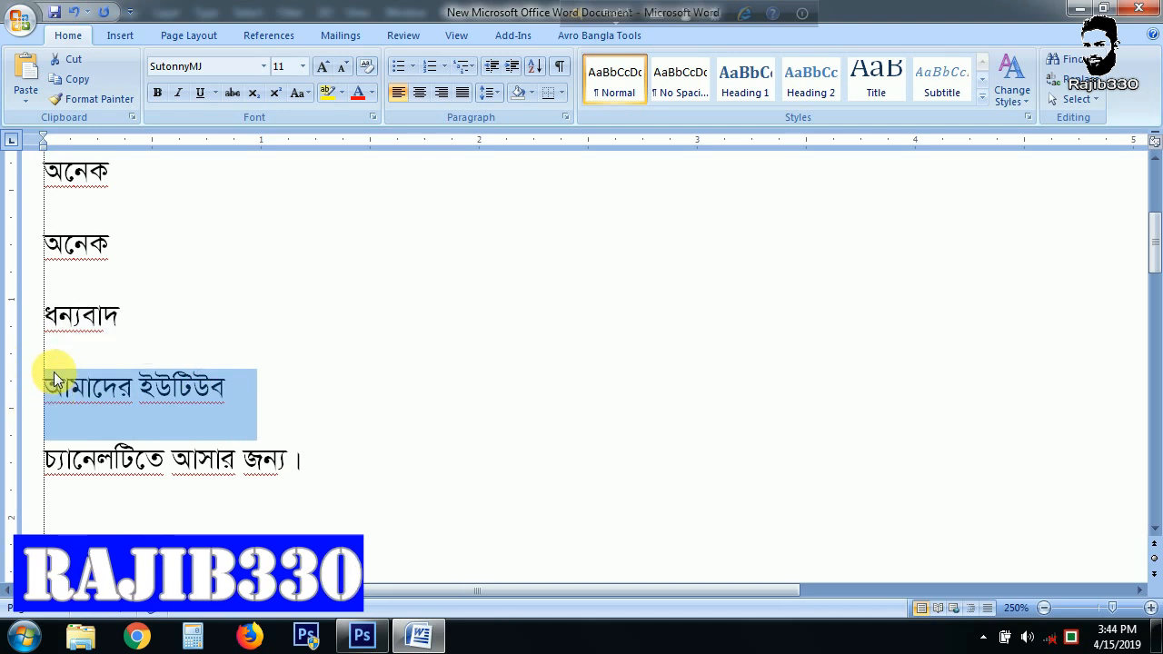
click(1078, 9)
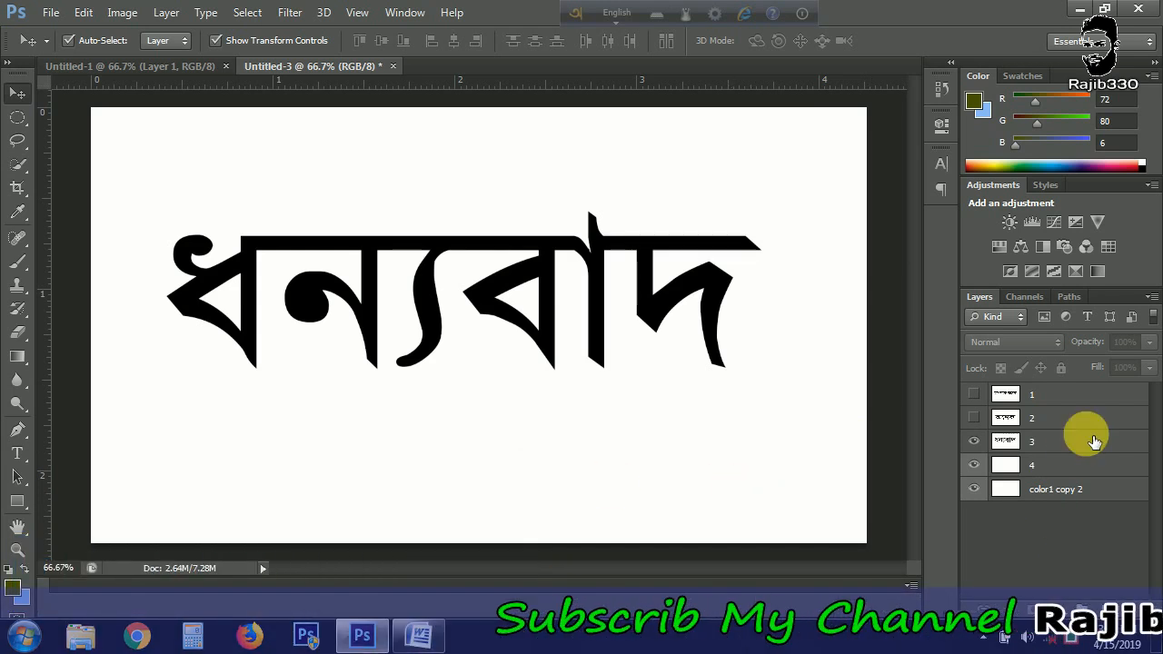
- Hide layer 3 and paste আমাদের ইউটিউব as a 20 pt TonnyBanglaMJ text layer on the blank canvas
click(18, 453)
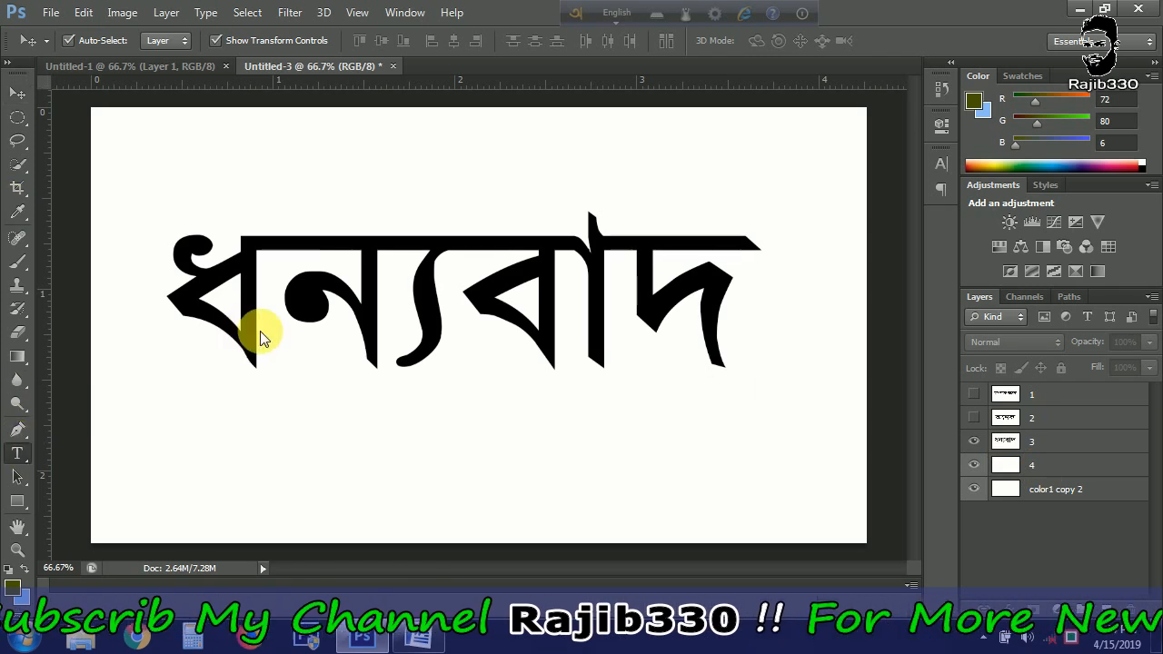
click(975, 443)
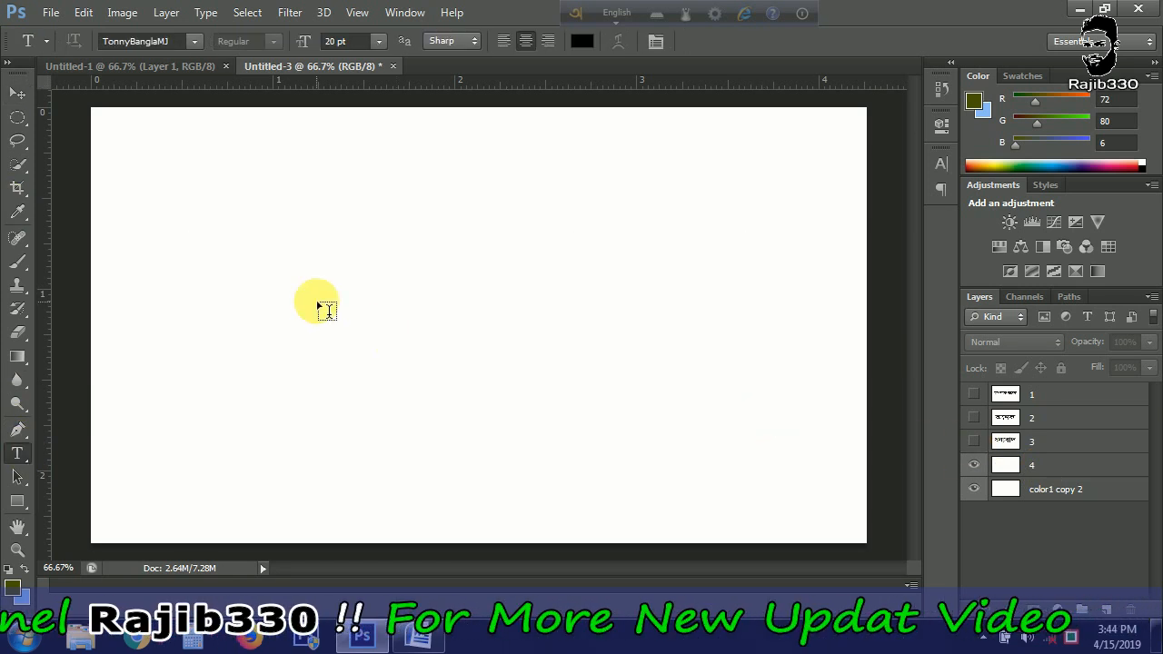
click(374, 309)
key(ctrl+v)
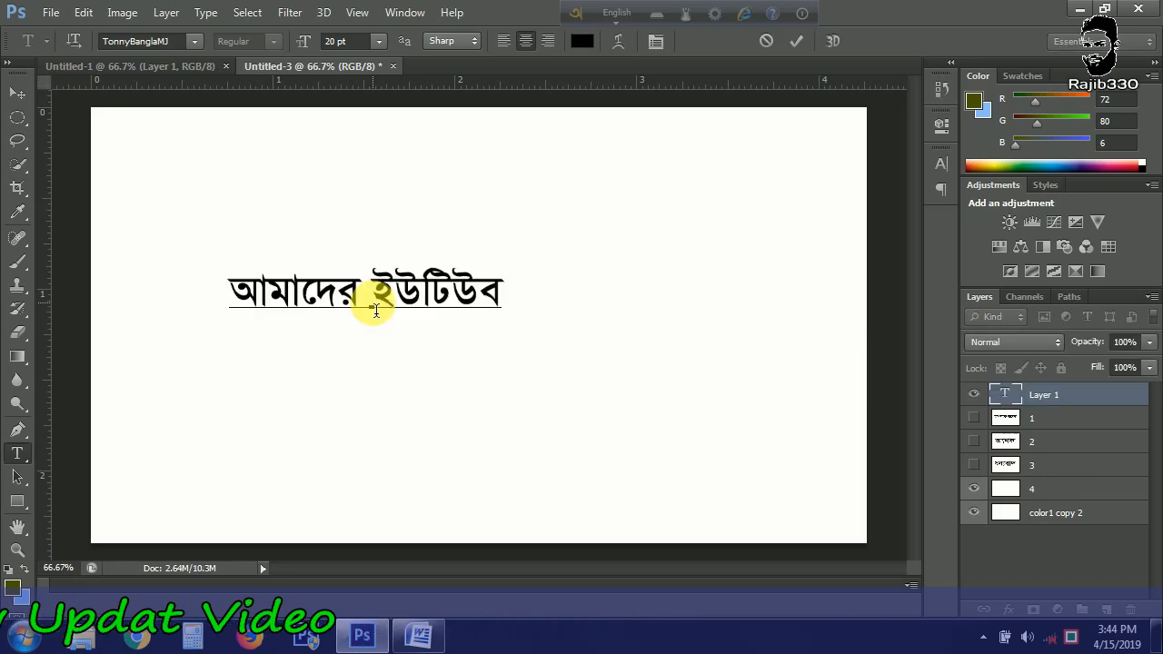
- Enlarge the আমাদের ইউটিউব text to about 122 pt, position it near the canvas centre and delete its trailing character
key(ctrl)
drag(513, 331, 700, 575)
drag(574, 392, 627, 418)
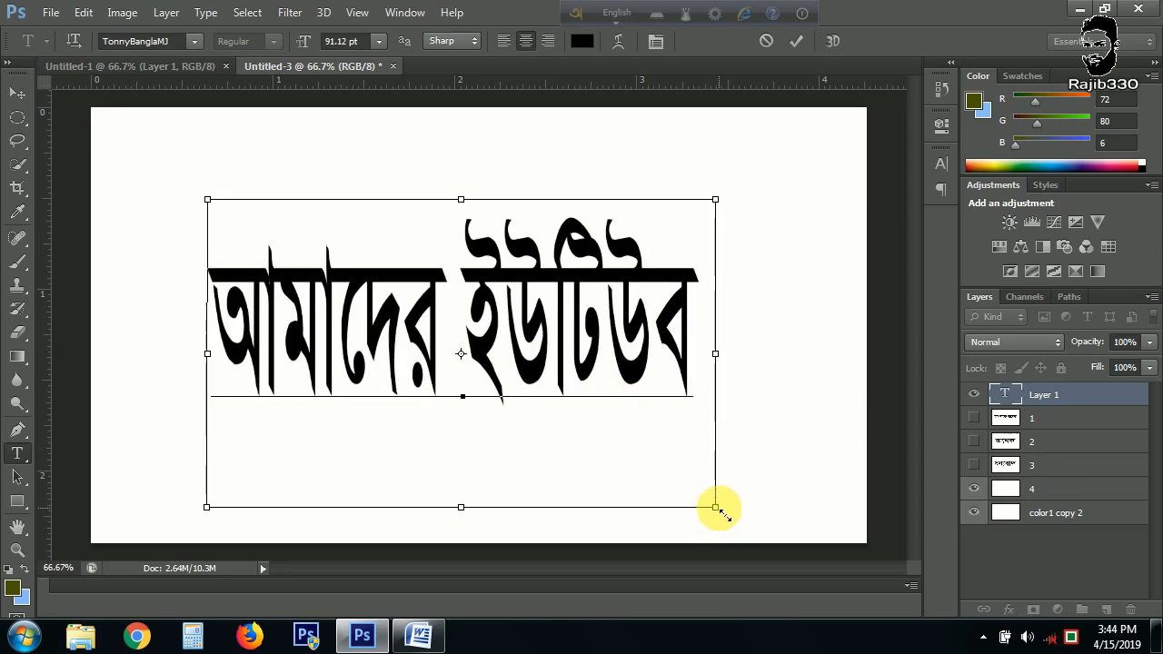
drag(718, 510, 870, 612)
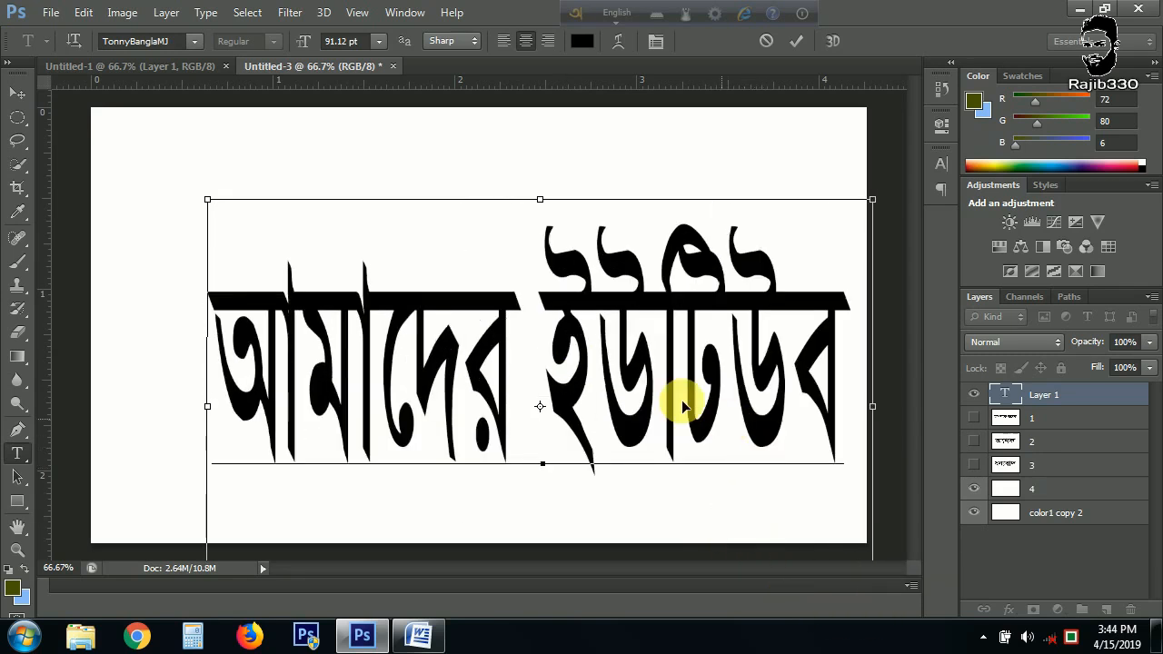
drag(683, 406, 666, 383)
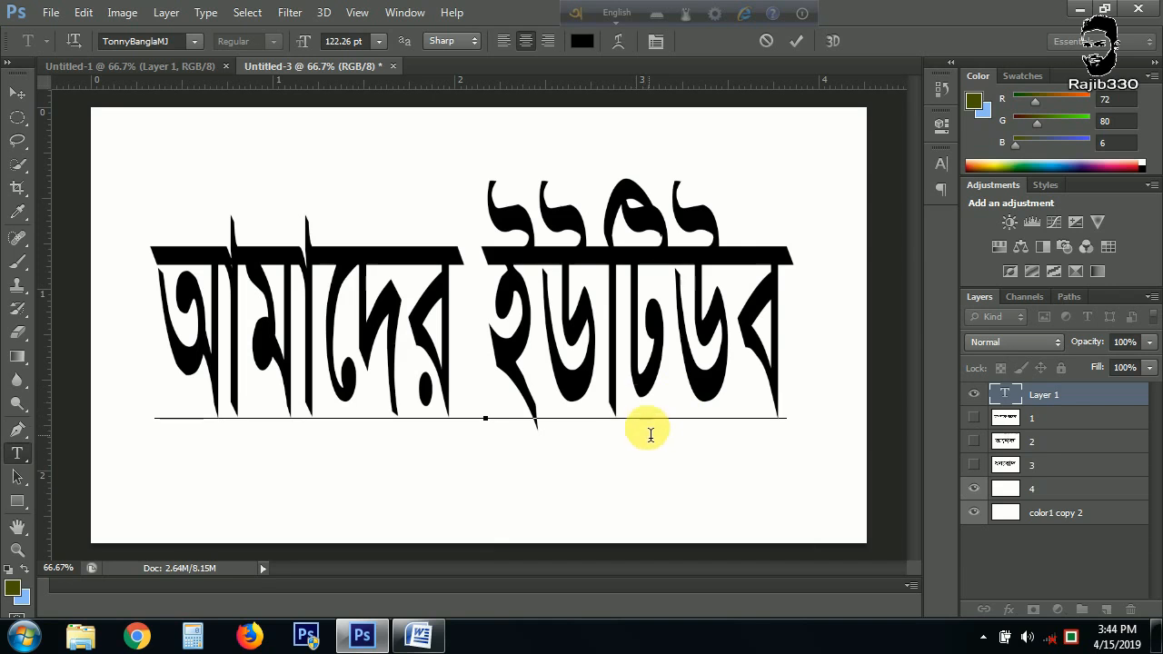
key(BackSpace)
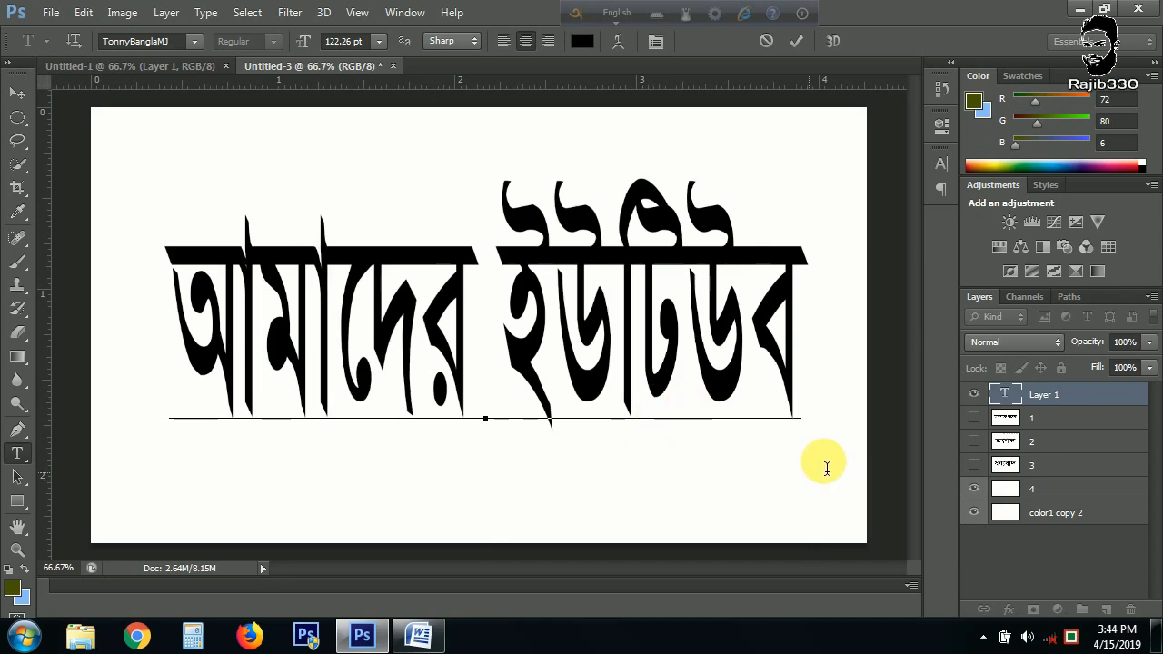
click(1054, 502)
- Rename the আমাদের ইউটিউব text layer as 4
click(1071, 397)
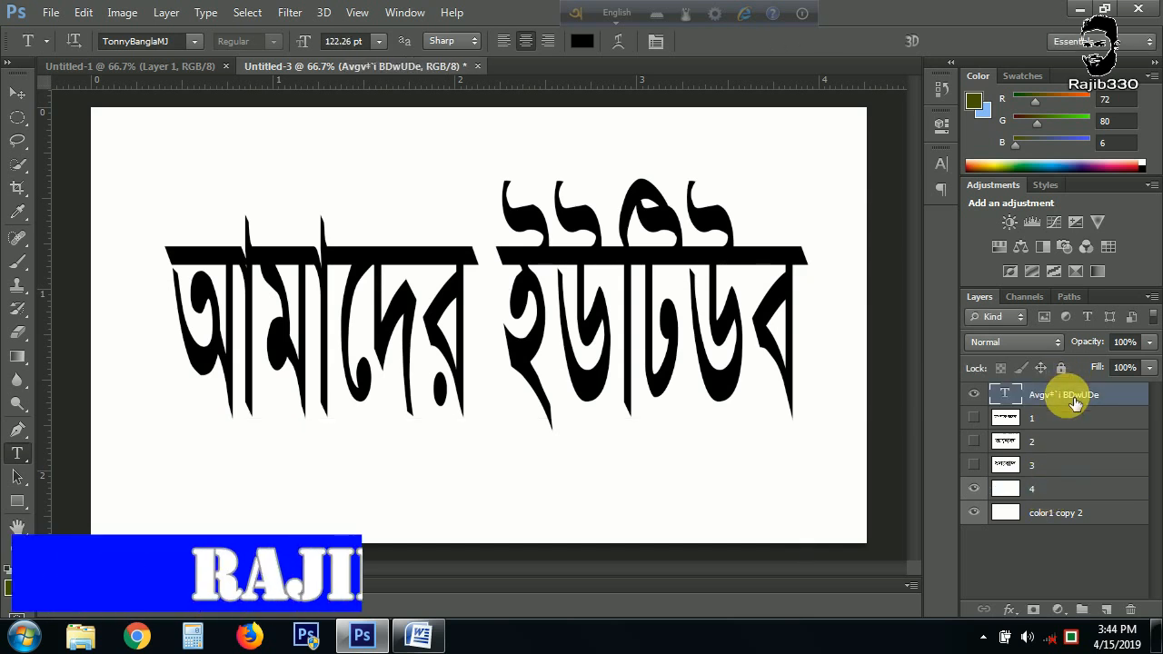
right_click(1074, 404)
click(1096, 405)
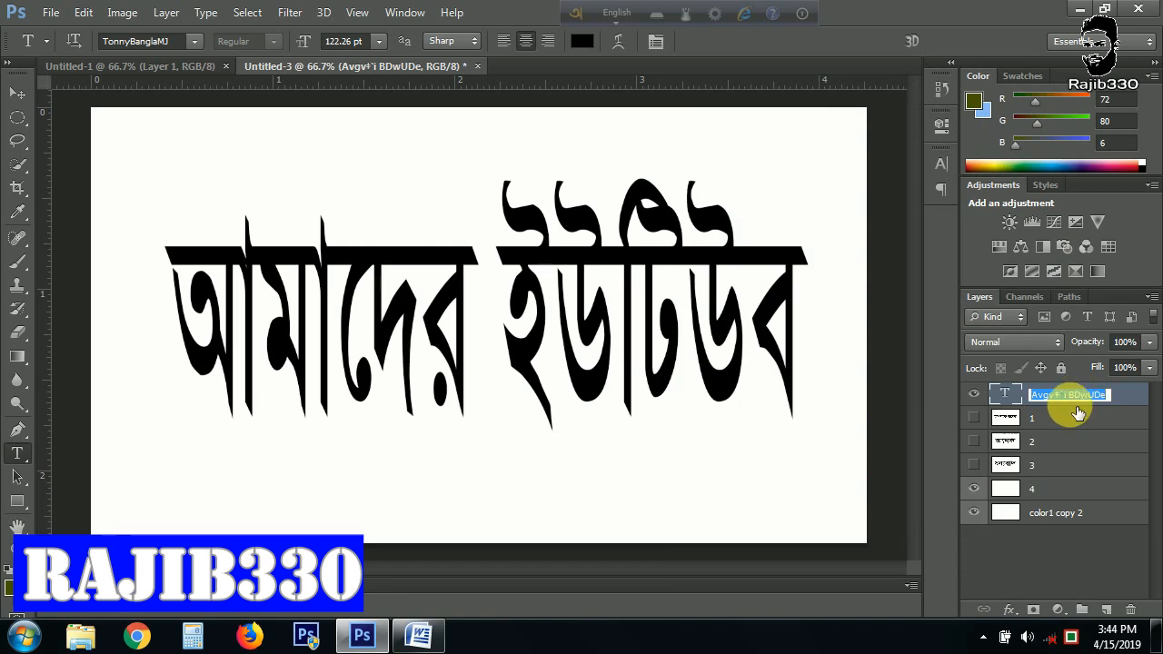
text(4)
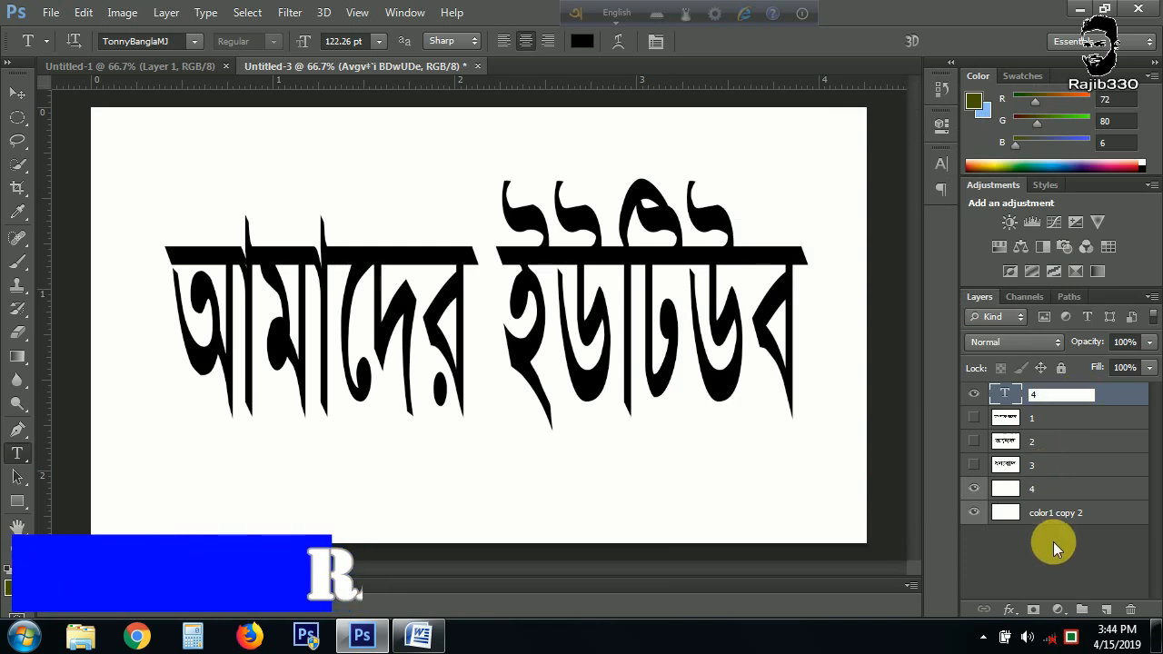
key(Return)
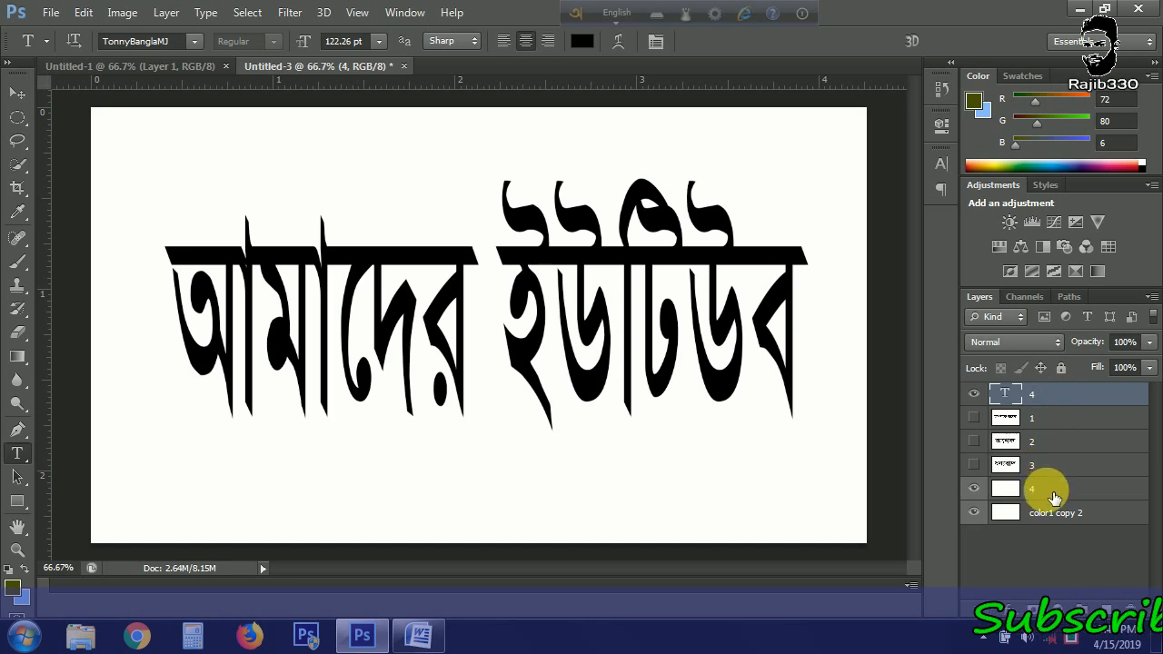
- Merge the text layer 4 with background layer 4 and move the merged layer directly below layer 3
ctrl+click(1054, 498)
right_click(1054, 497)
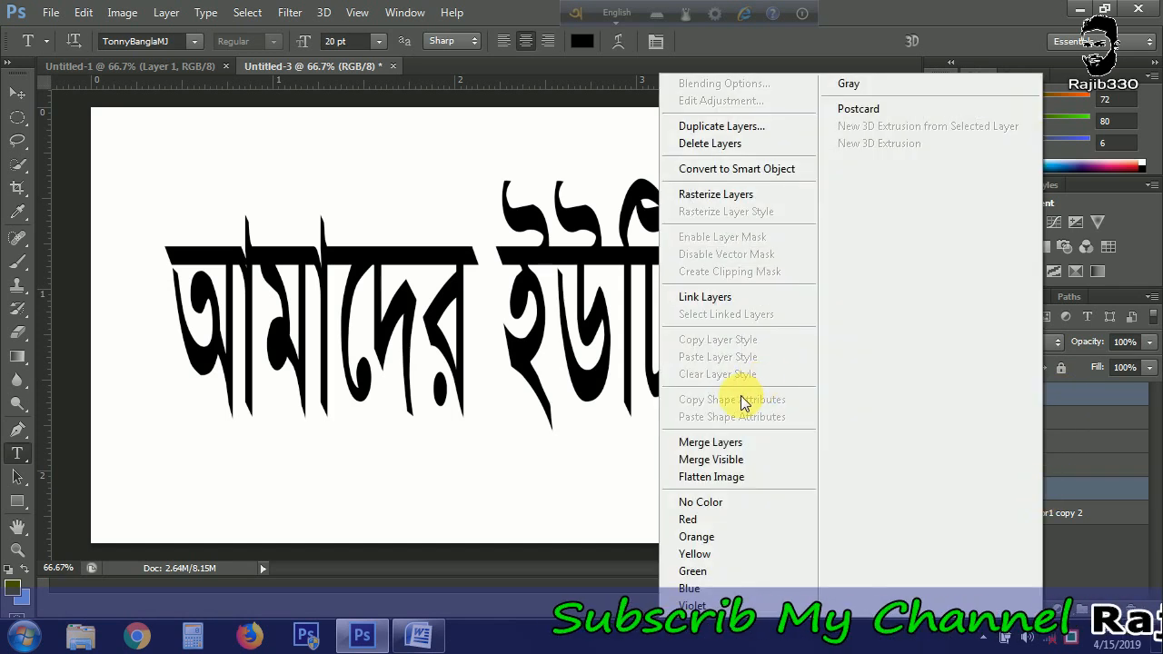
click(706, 443)
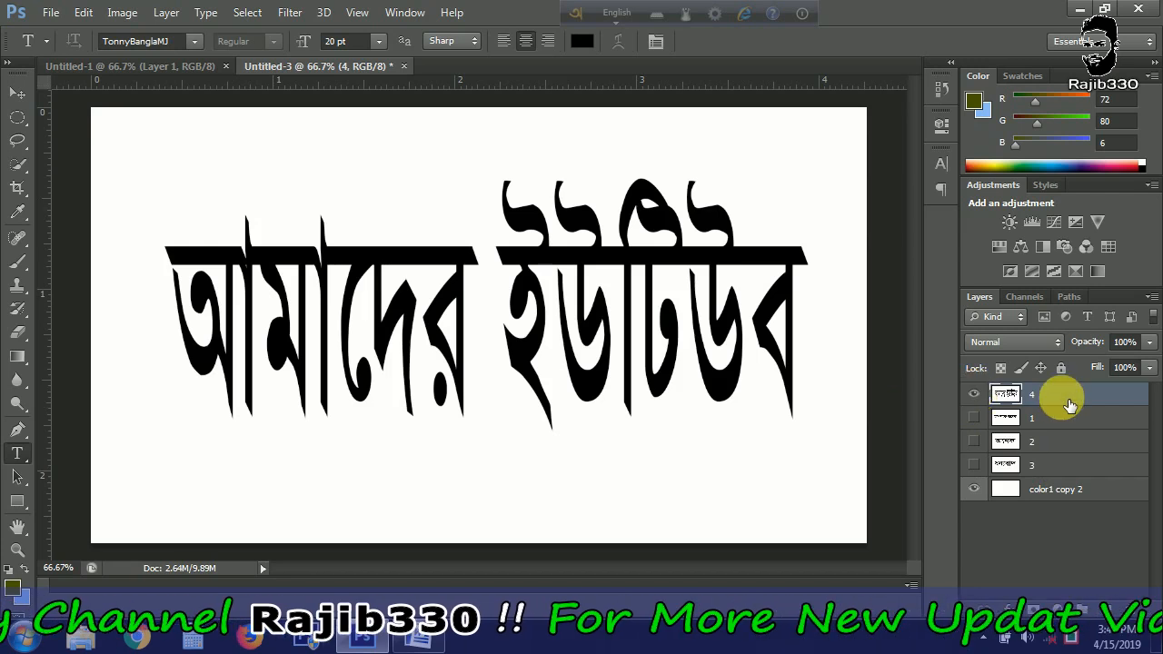
drag(1069, 404, 1051, 472)
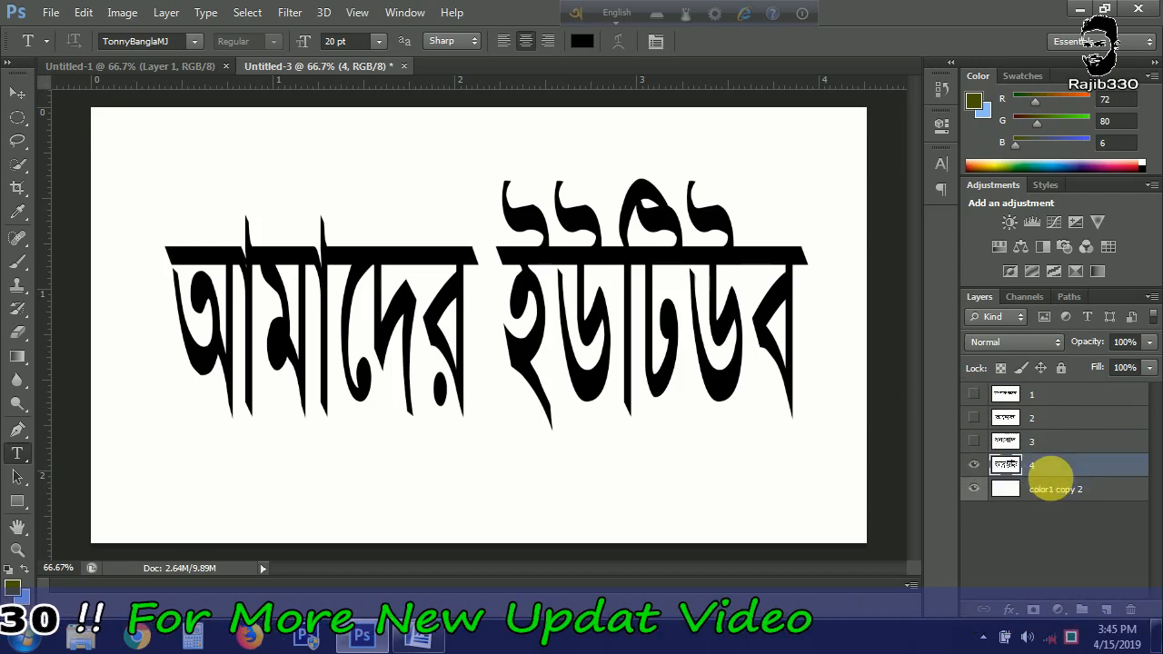
- Hide layer 4 and duplicate the color1 copy 2 layer as 5
click(973, 466)
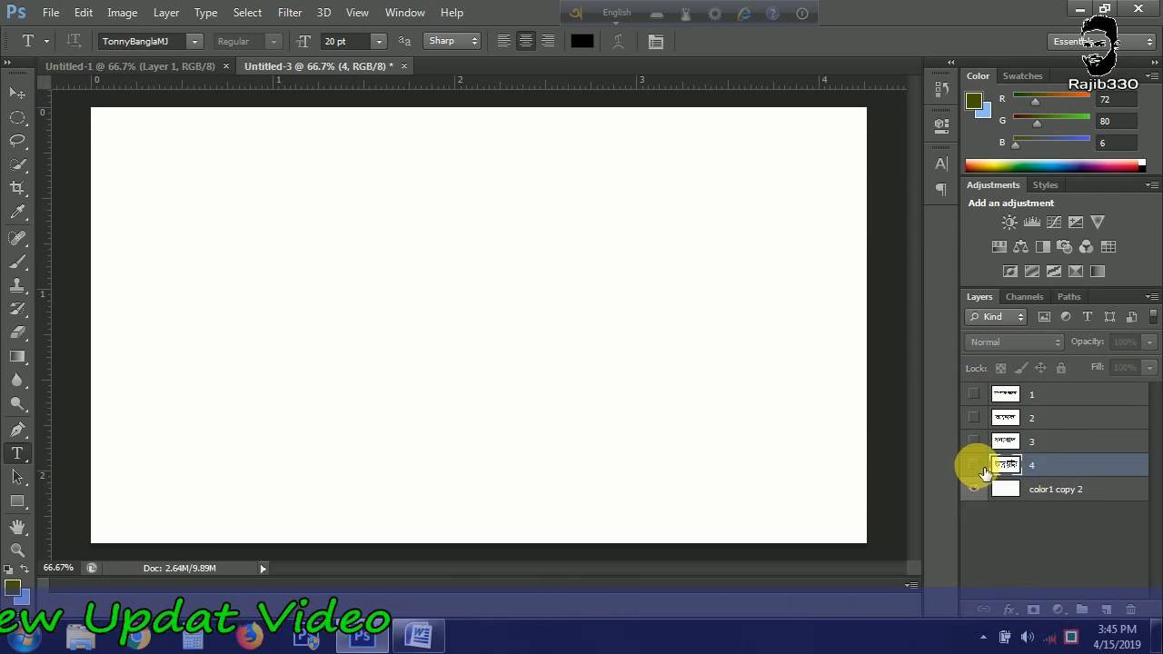
right_click(1071, 489)
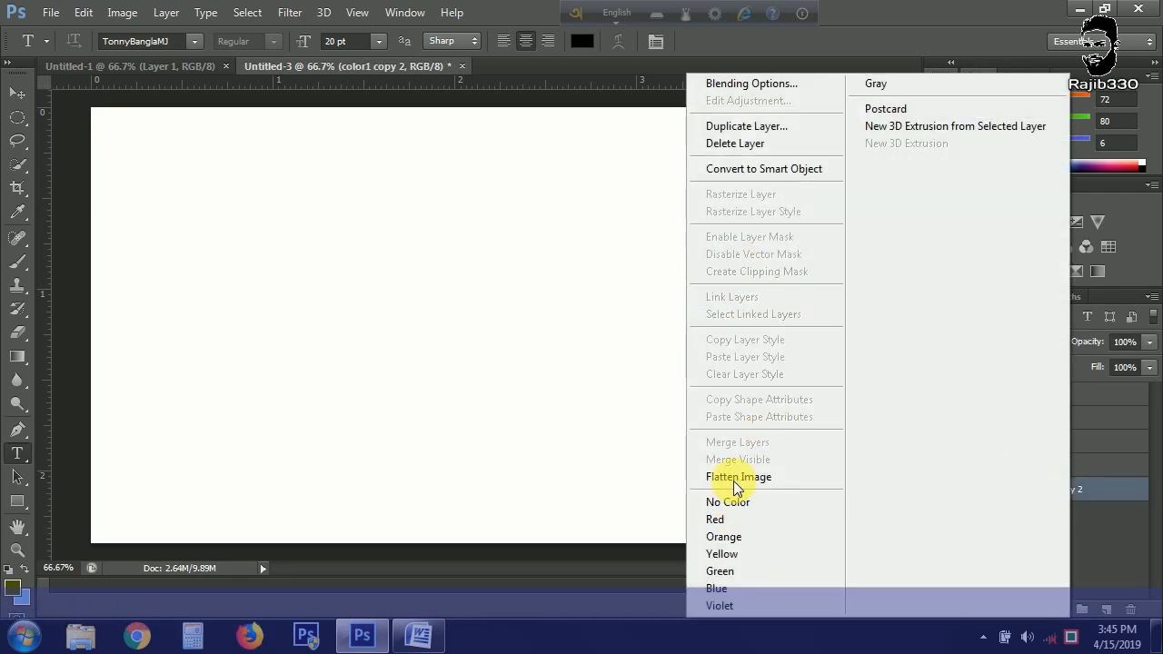
click(768, 129)
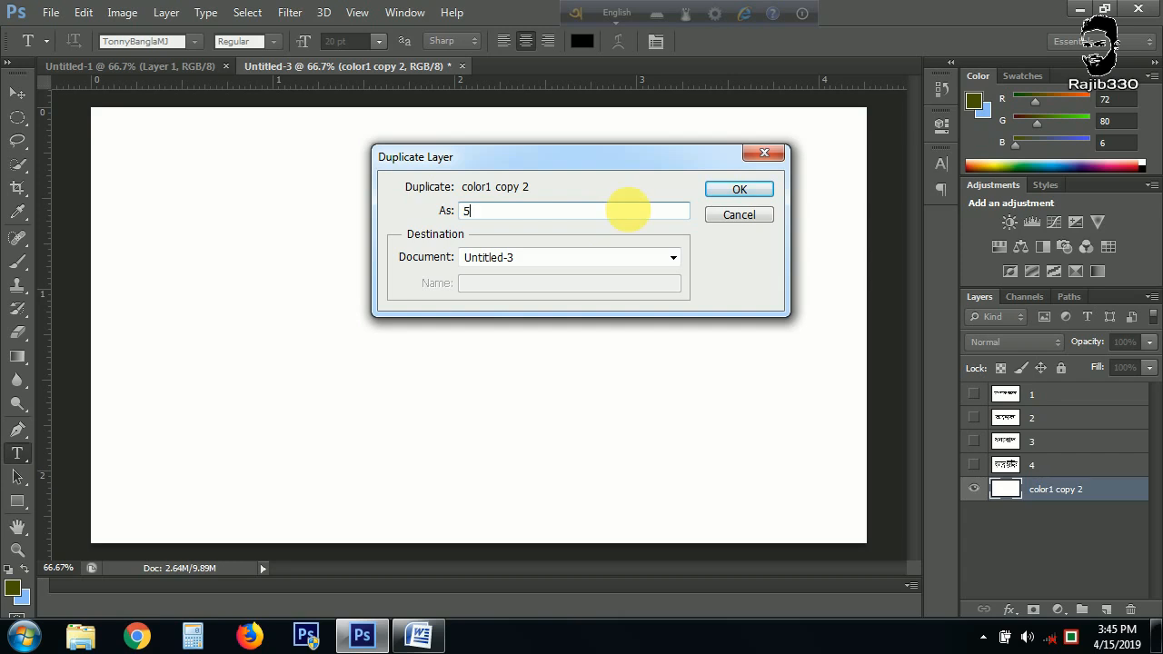
click(754, 189)
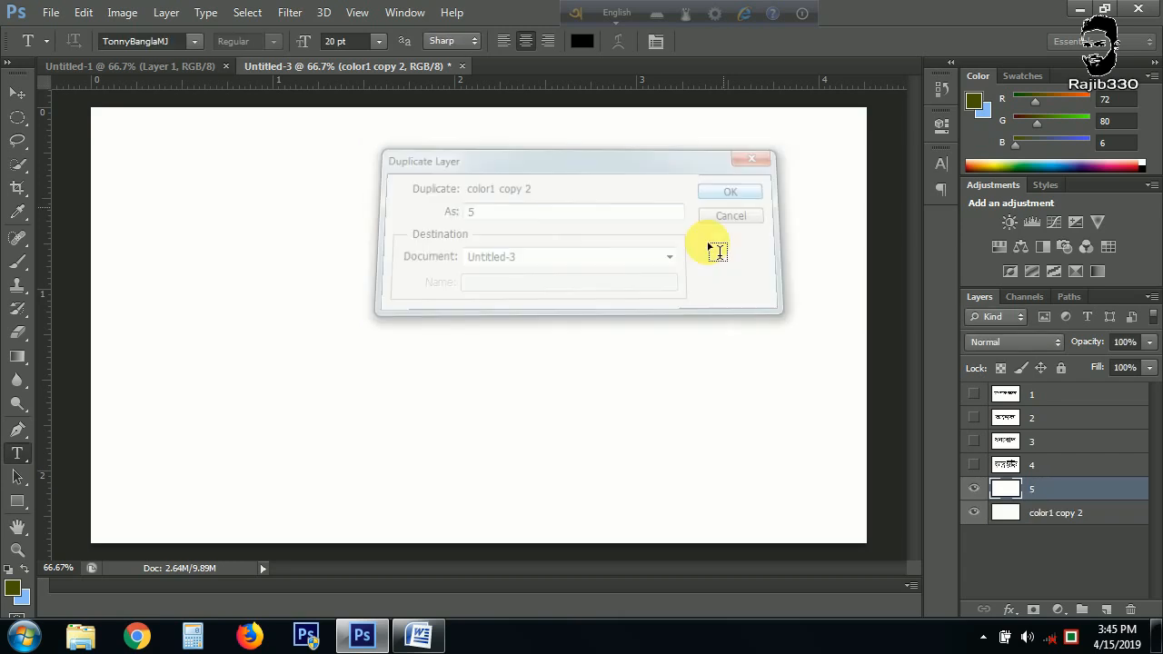
- Copy the line চ্যানেলটিতে আসার জন্য। from the Word document and return to Photoshop
click(416, 636)
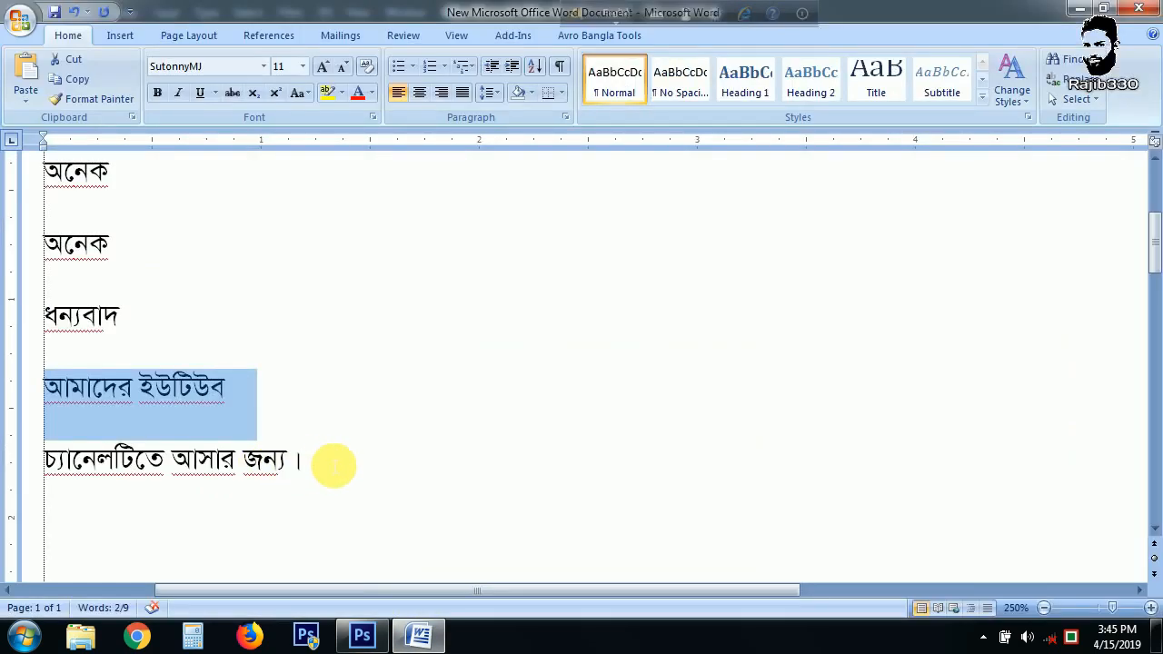
drag(333, 465, 46, 457)
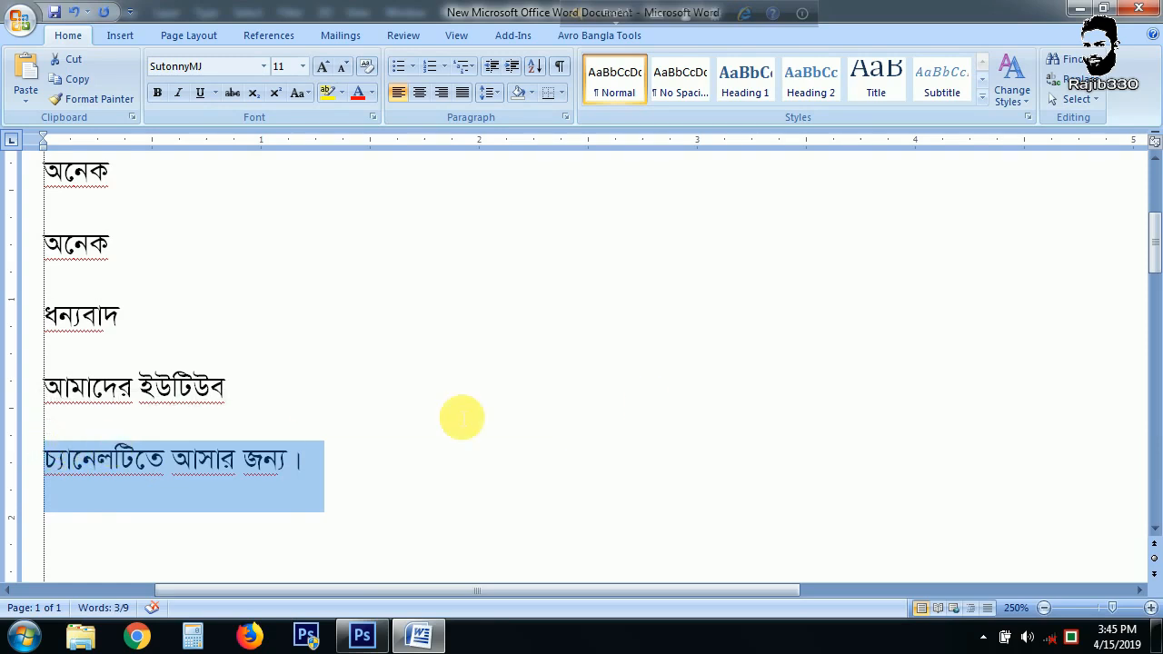
click(1078, 9)
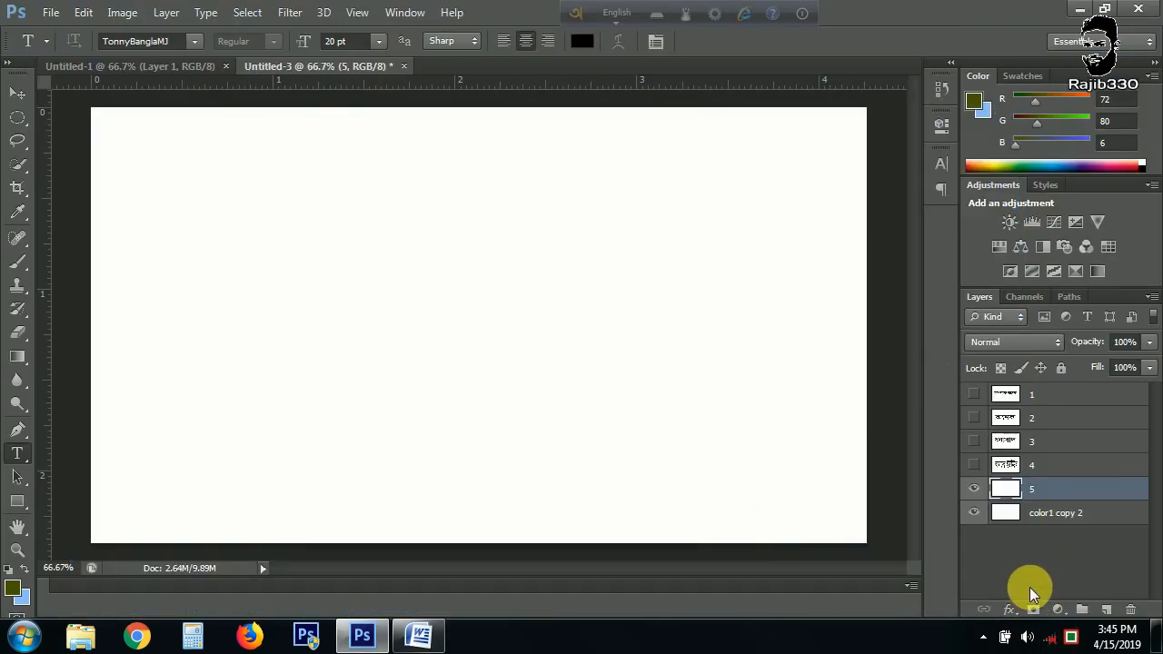
- Paste চ্যানেলটিতে আসার জন্য। as a 20 pt text layer directly above layer 5
click(1030, 559)
click(1075, 495)
click(237, 335)
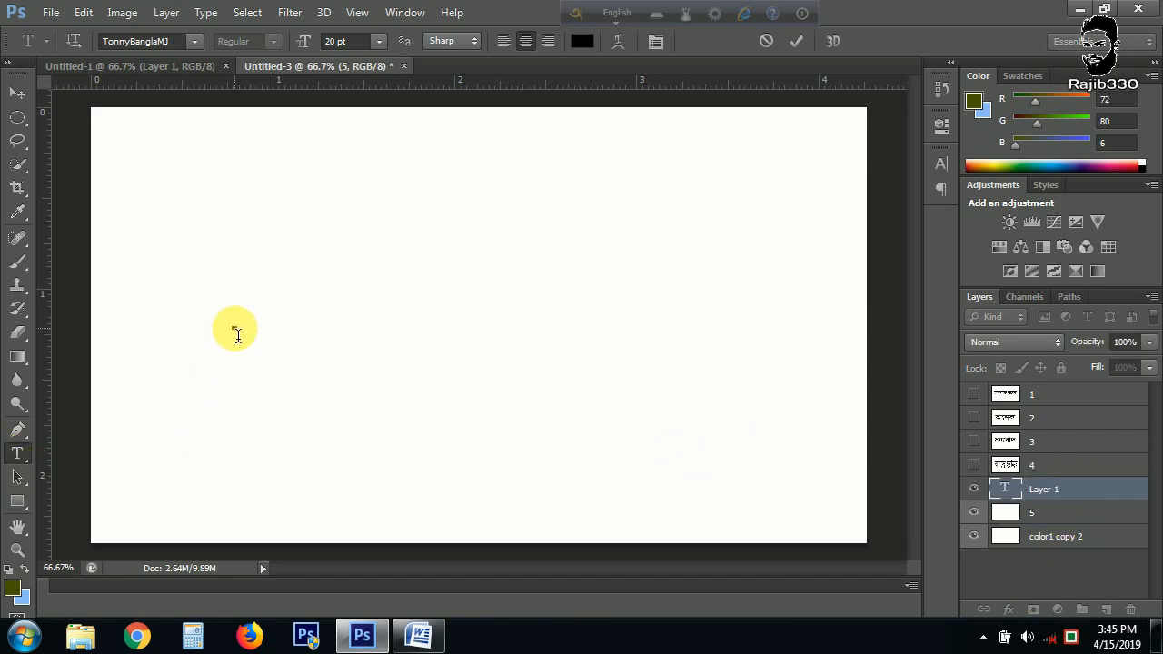
key(ctrl+v)
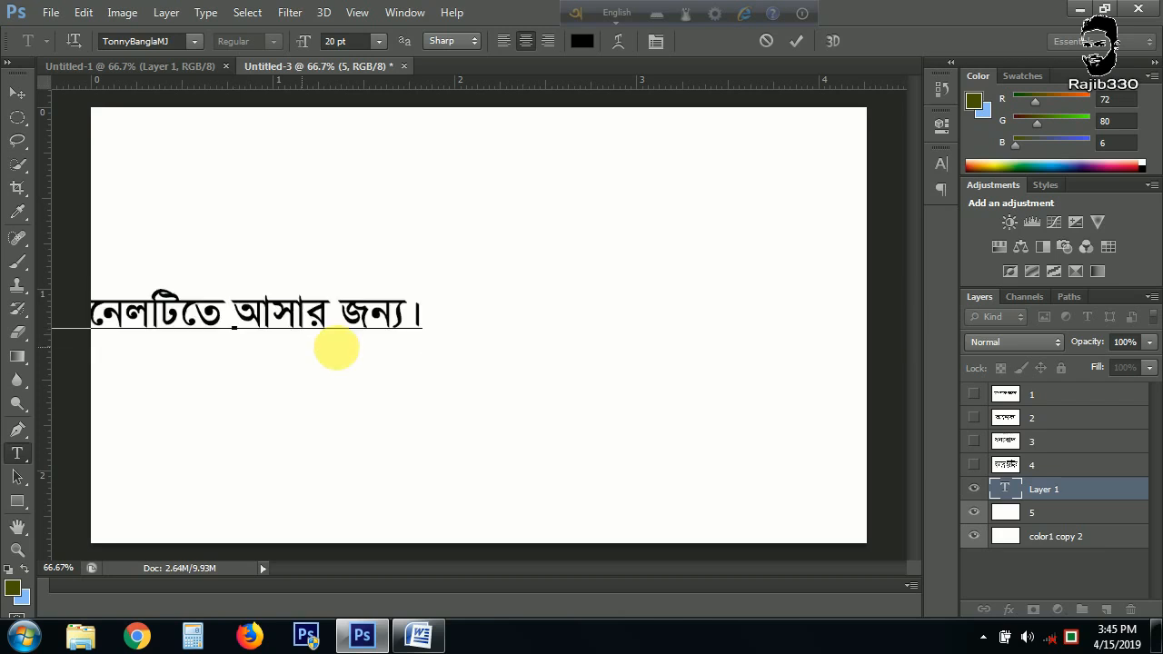
- Break the text into two lines before আসার, enlarge it to about 65 pt and move it near the canvas centre
drag(421, 351, 537, 472)
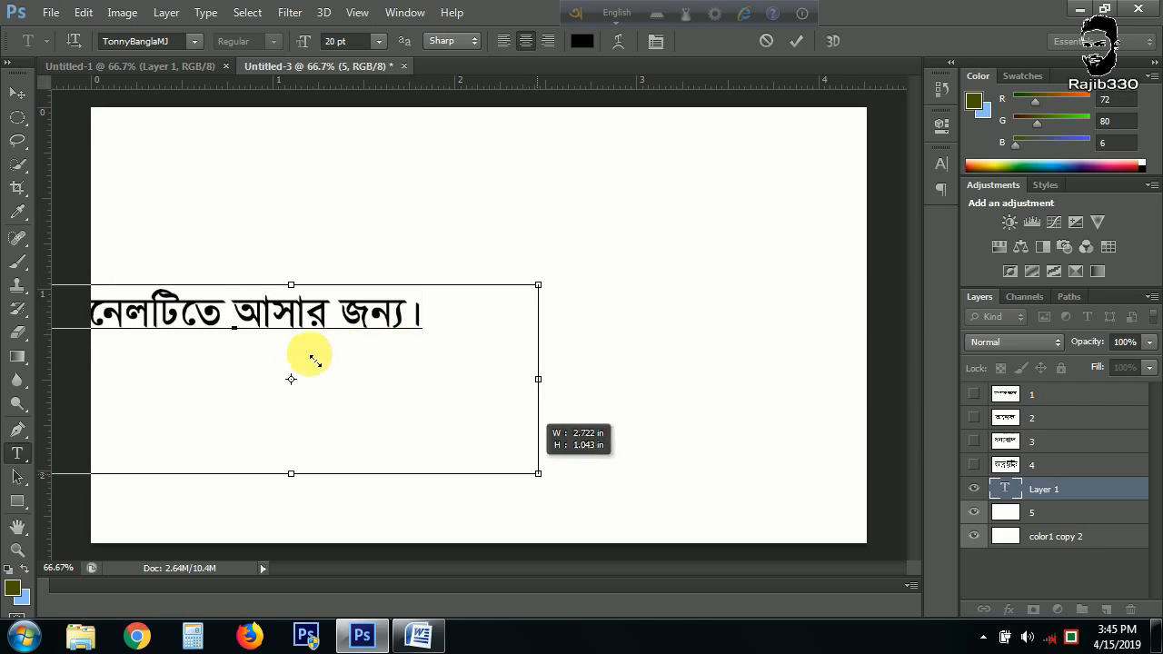
click(305, 375)
key(Return)
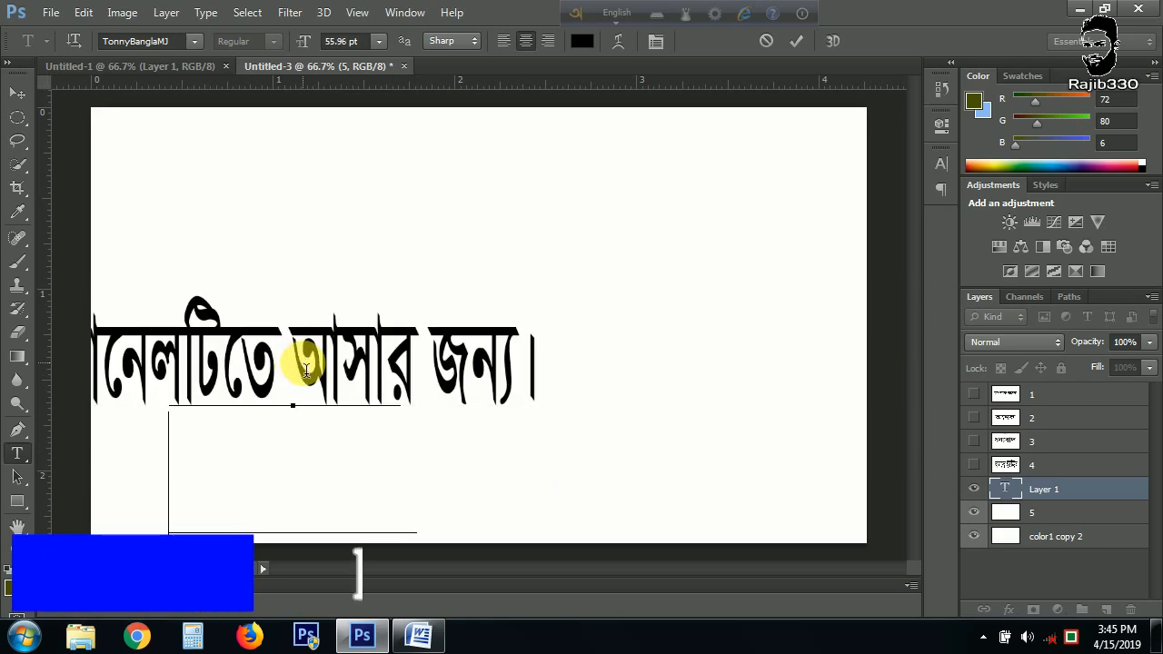
drag(367, 362, 468, 315)
drag(541, 467, 794, 525)
drag(677, 384, 613, 387)
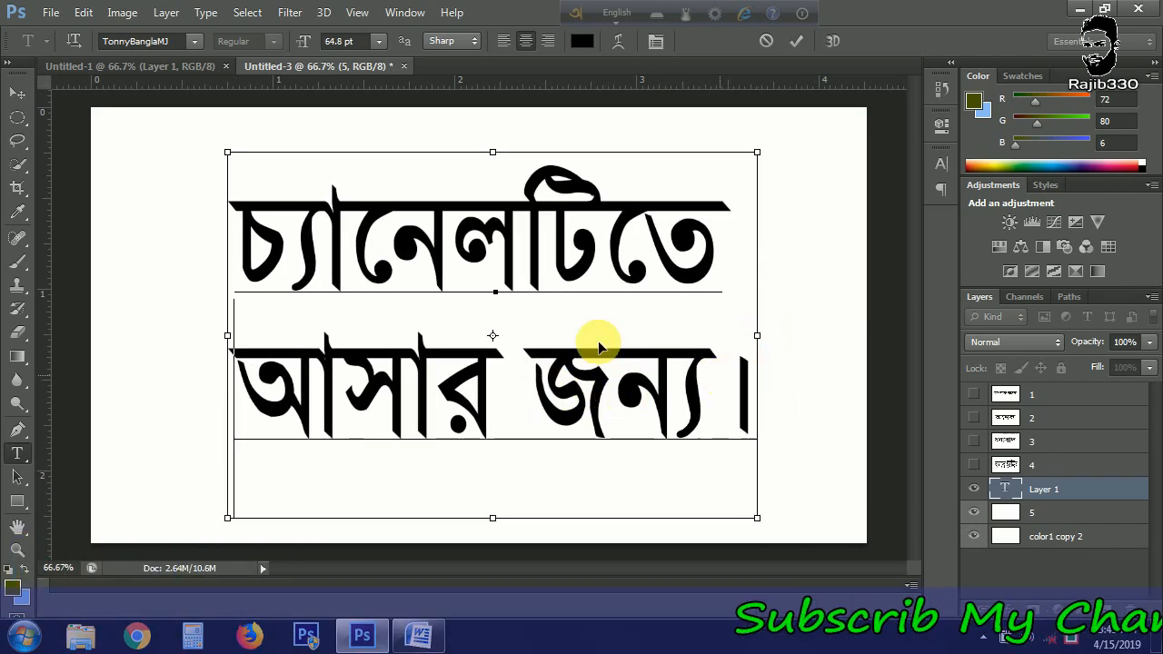
- Commit the two-line text, scale it to about 109% width and 114% height, and position it near the canvas centre
click(18, 93)
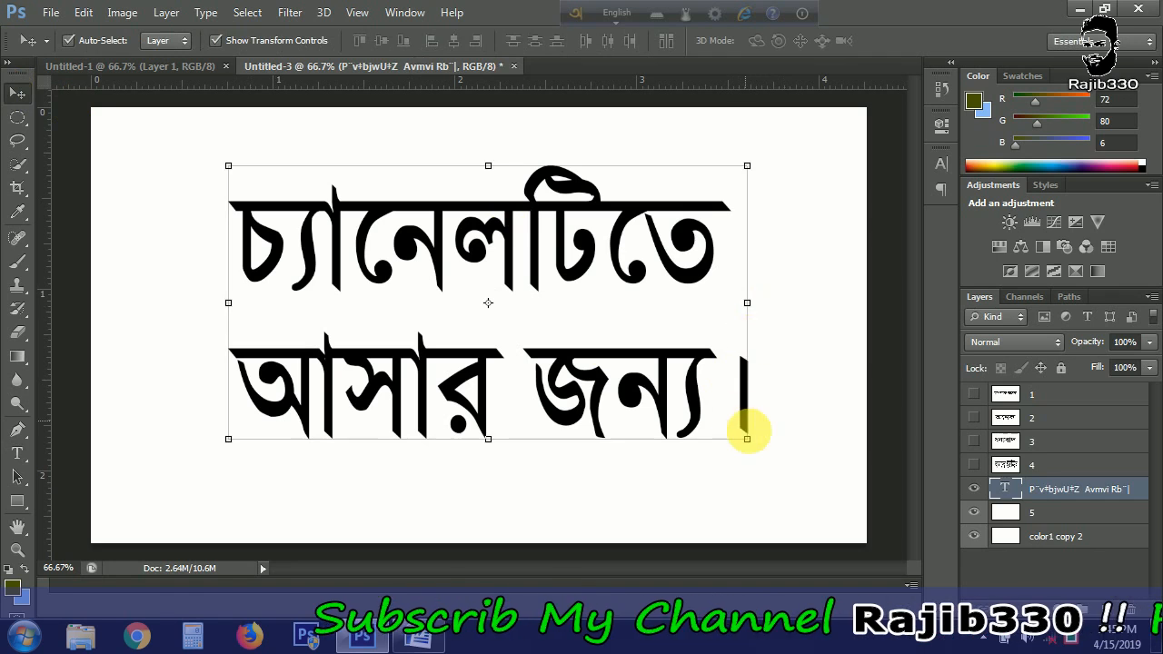
drag(753, 446, 732, 427)
drag(741, 507, 784, 556)
drag(684, 415, 662, 414)
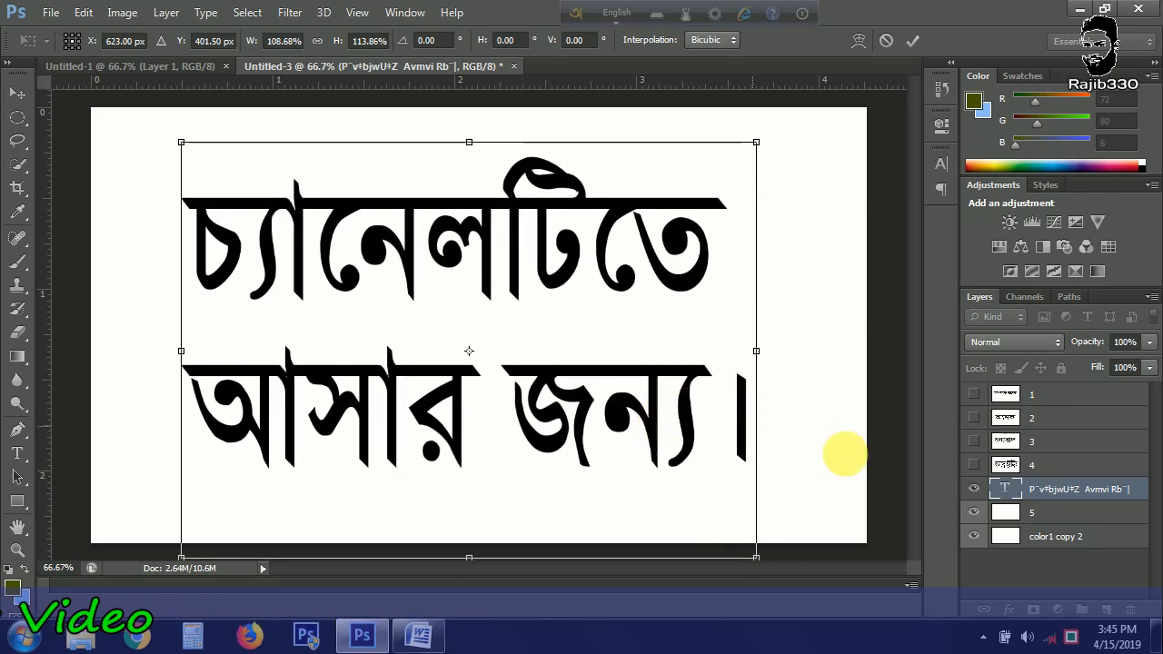
key(Return)
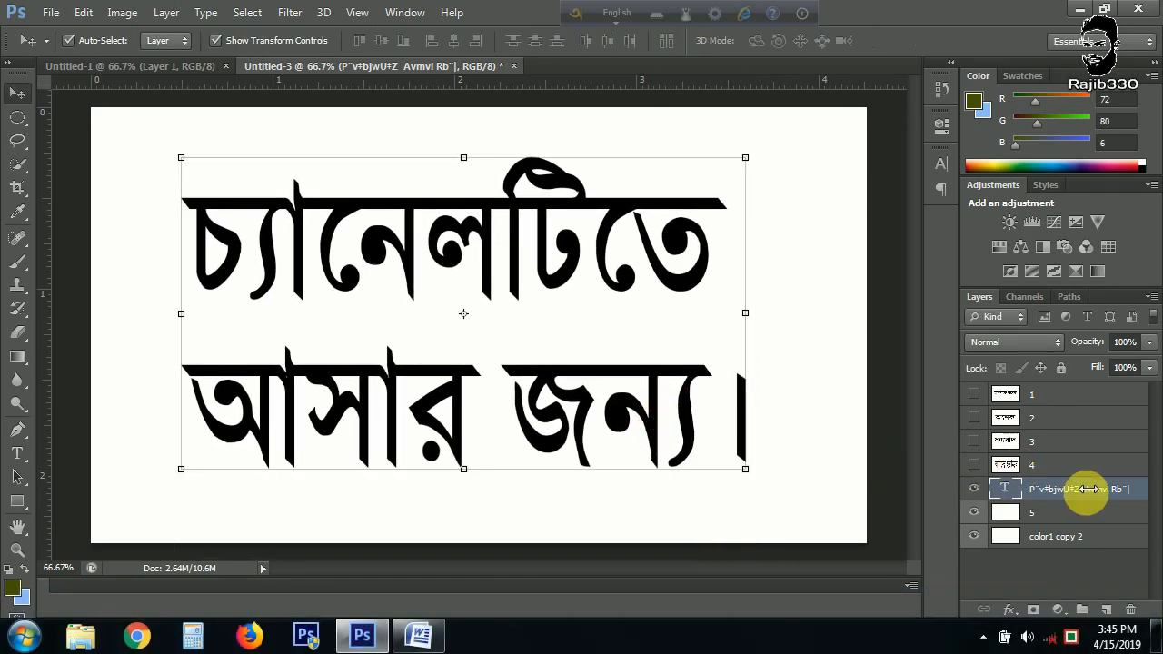
- Rename the চ্যানেলটিতে আসার জন্য। text layer as 5
double_click(1094, 495)
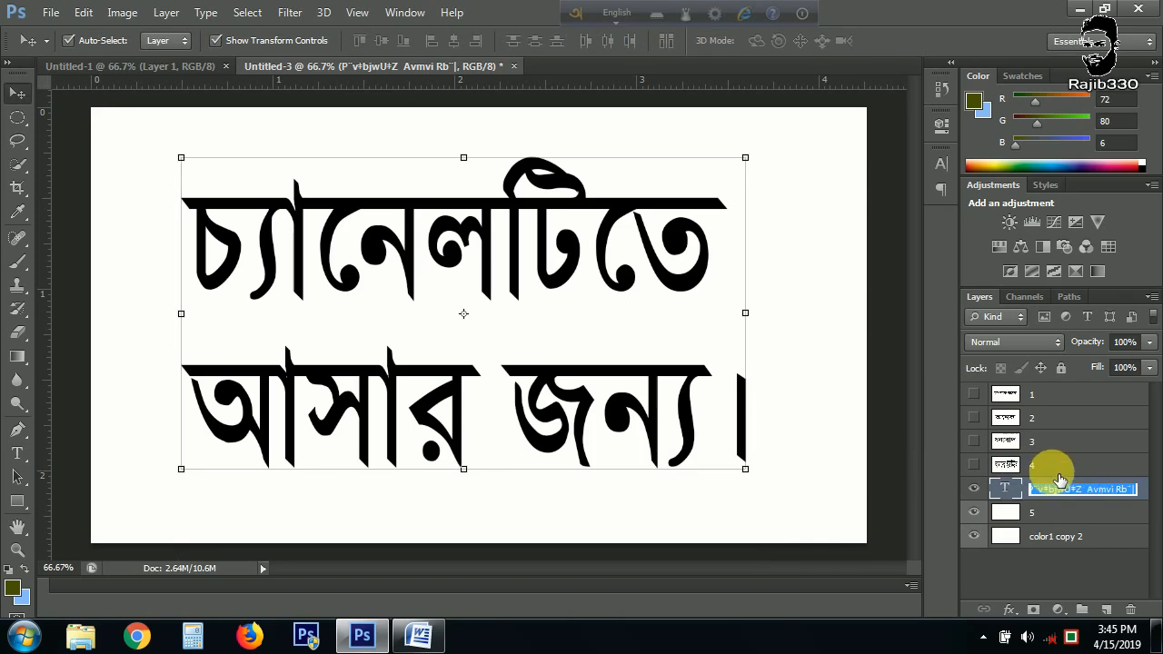
click(974, 498)
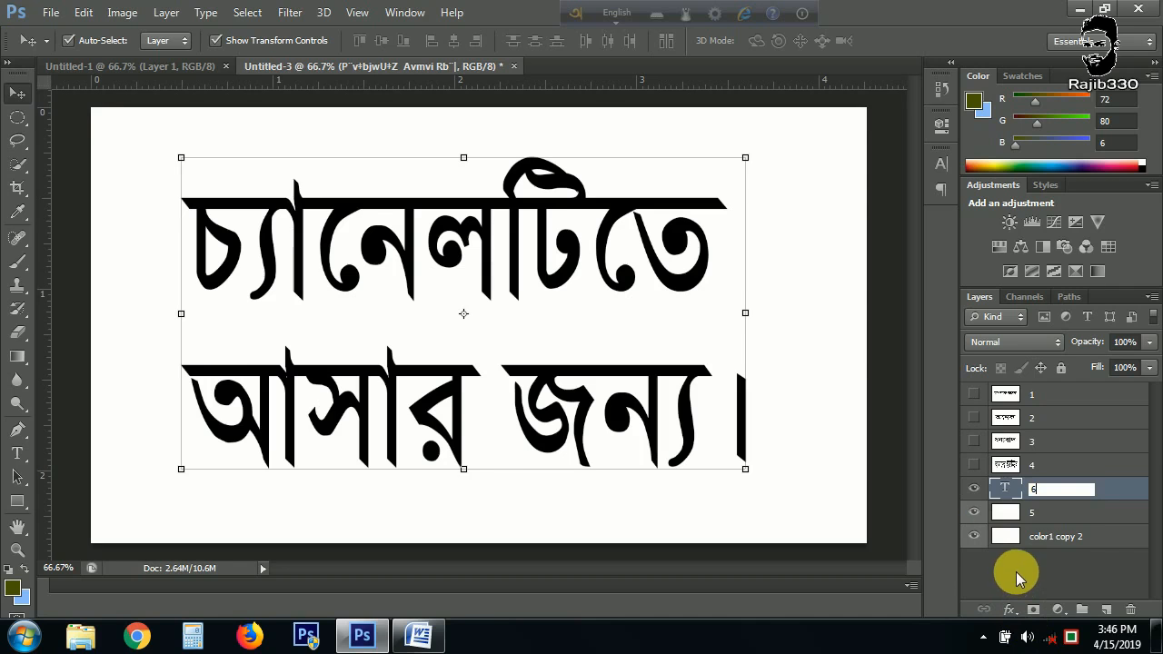
key(BackSpace)
text(5)
click(1075, 566)
- Merge the text layer 5 with the blank layer 5 directly beneath it
click(1062, 490)
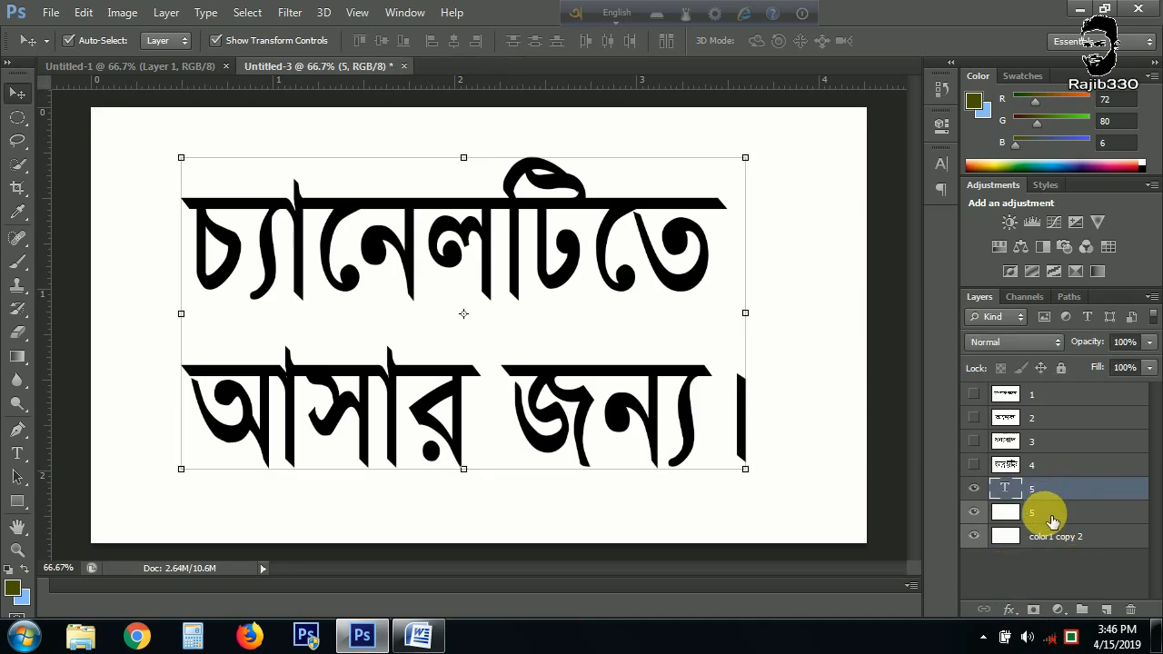
ctrl+click(1051, 521)
right_click(1052, 519)
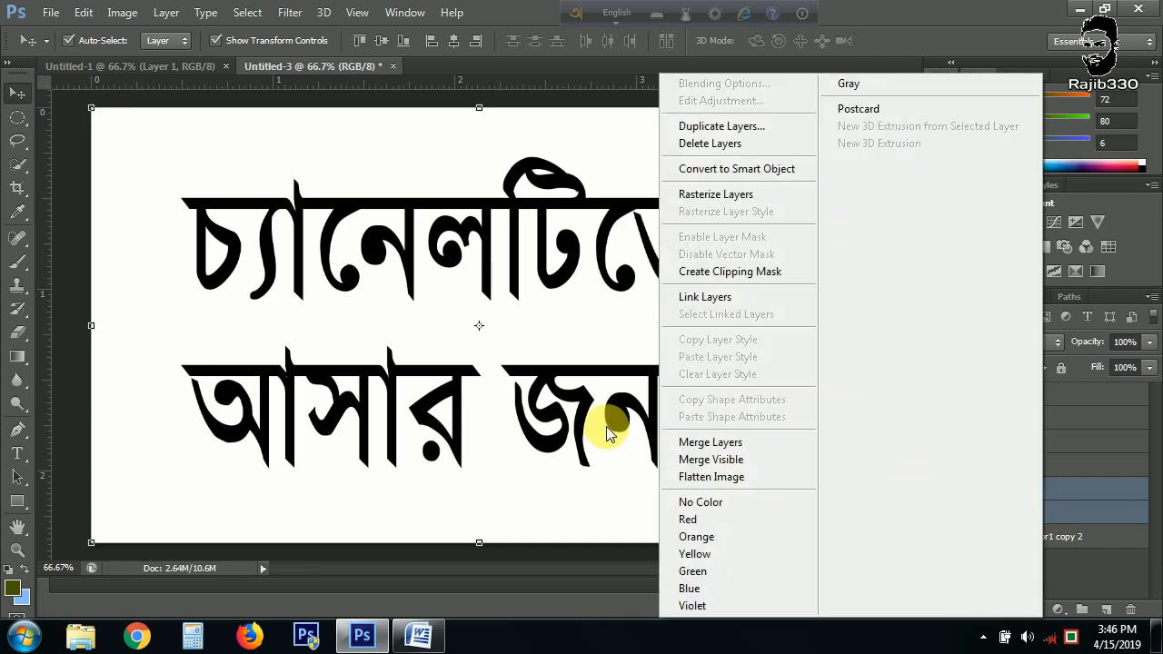
click(690, 445)
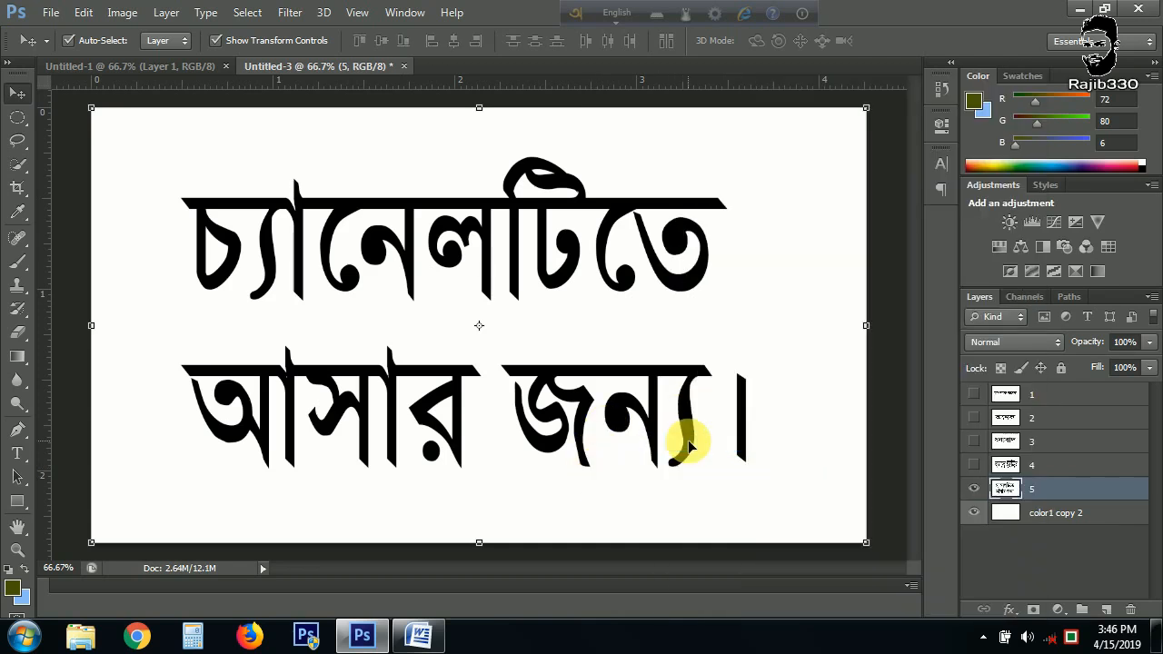
- Delete the leftover color1 copy 2 layer
click(1027, 527)
click(1045, 515)
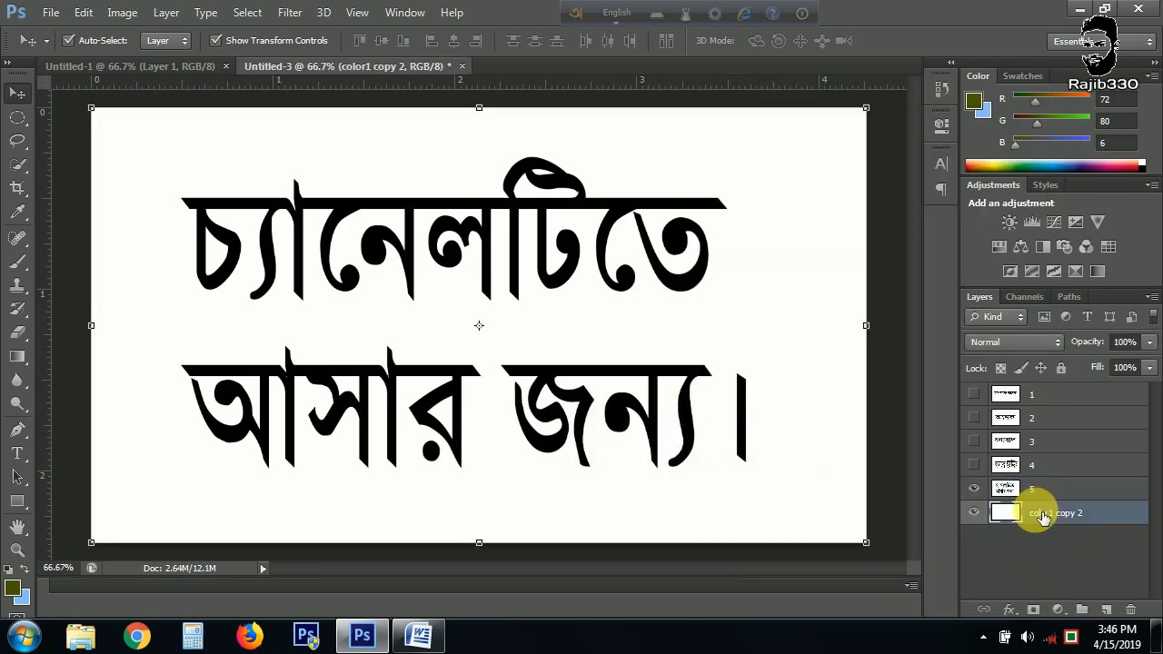
key(Delete)
click(1015, 543)
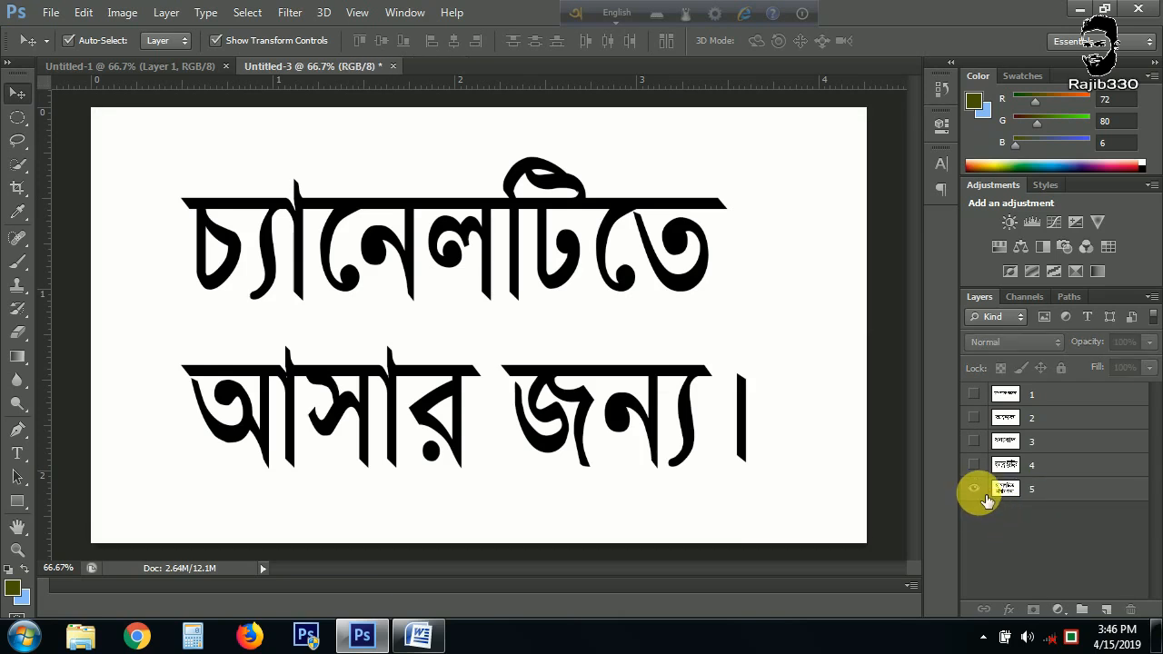
- Make the hidden layers 4, 3, 2 and 1 visible again
click(973, 489)
click(975, 489)
click(976, 463)
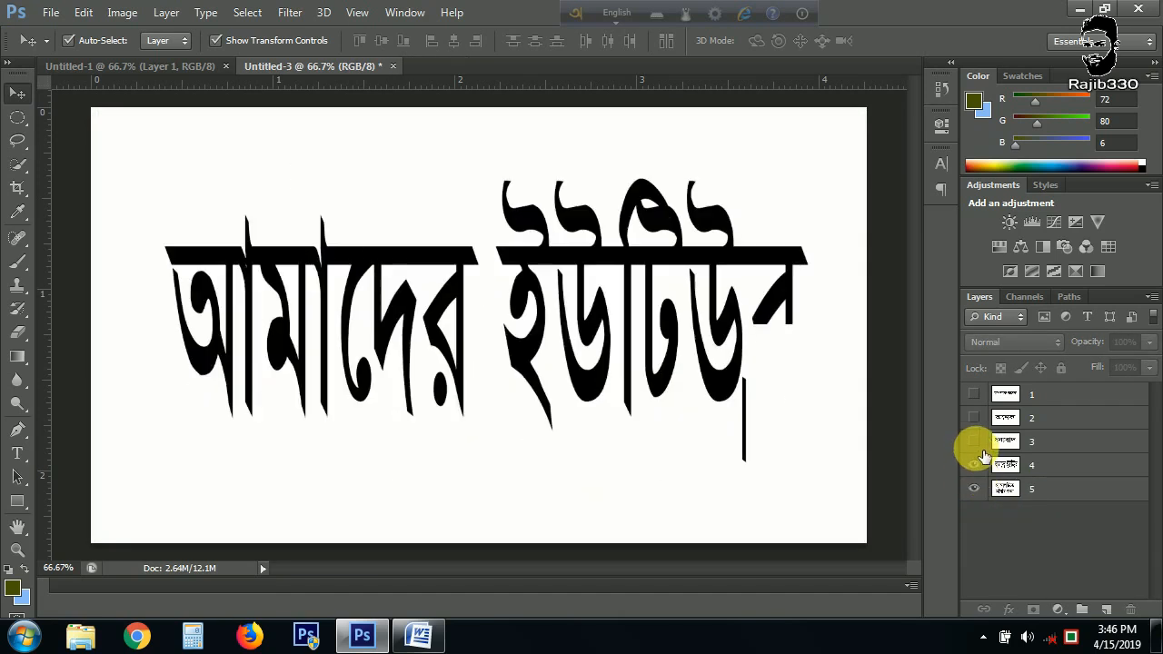
click(973, 442)
click(973, 418)
click(973, 394)
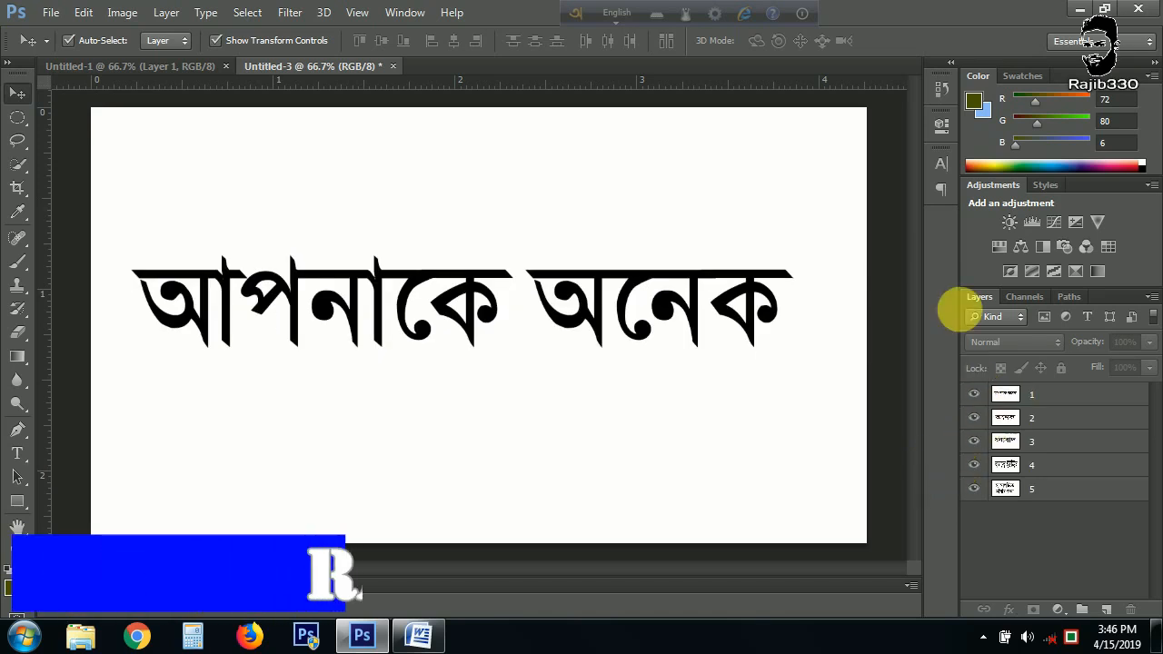
click(996, 317)
click(996, 317)
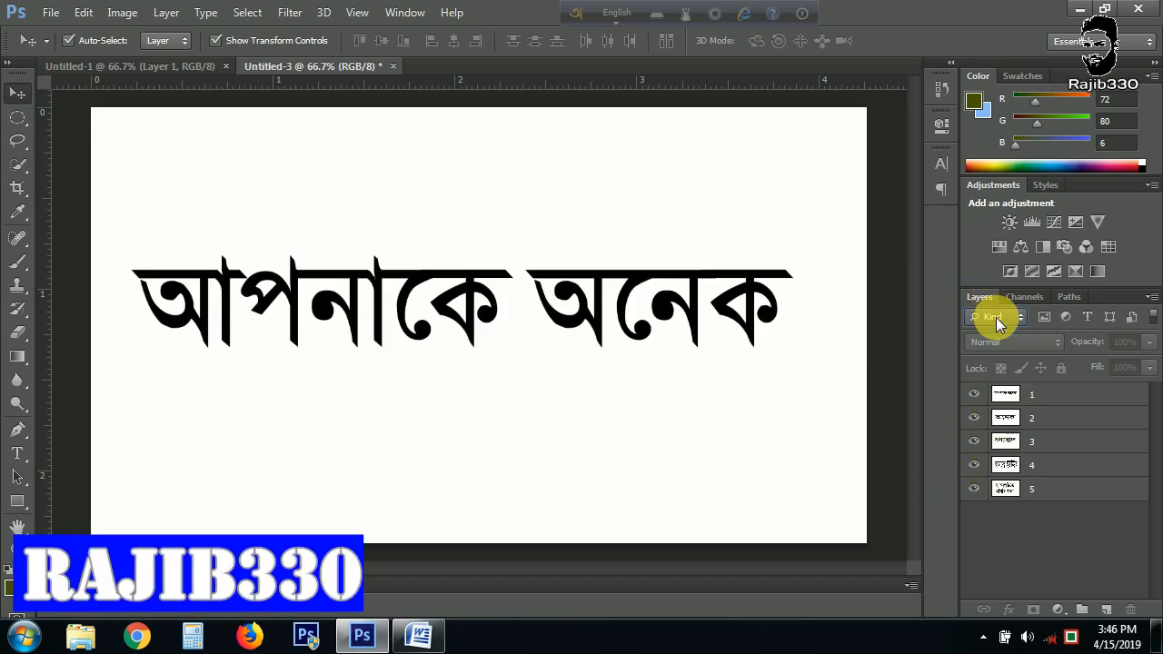
click(995, 317)
click(981, 365)
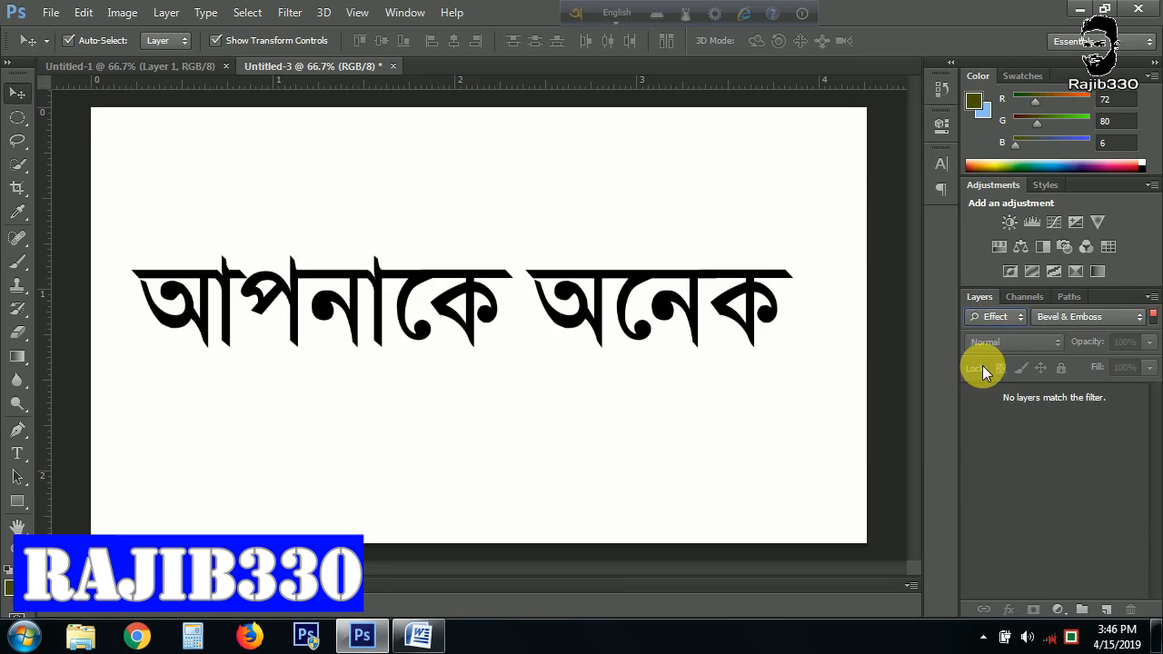
click(1000, 317)
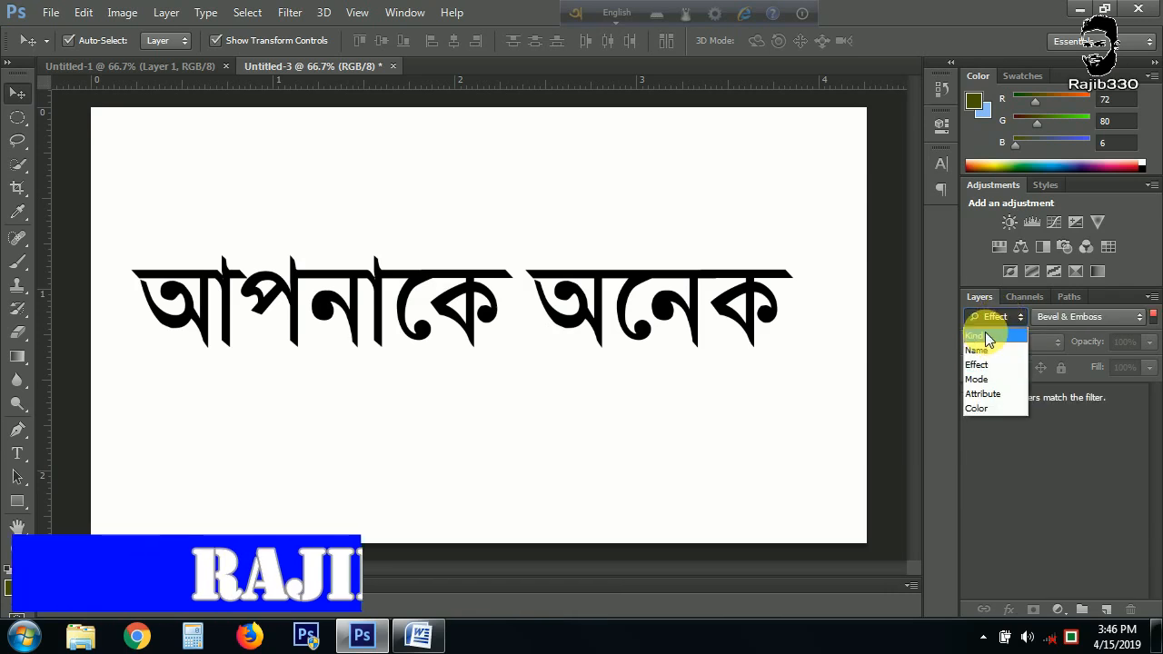
click(985, 331)
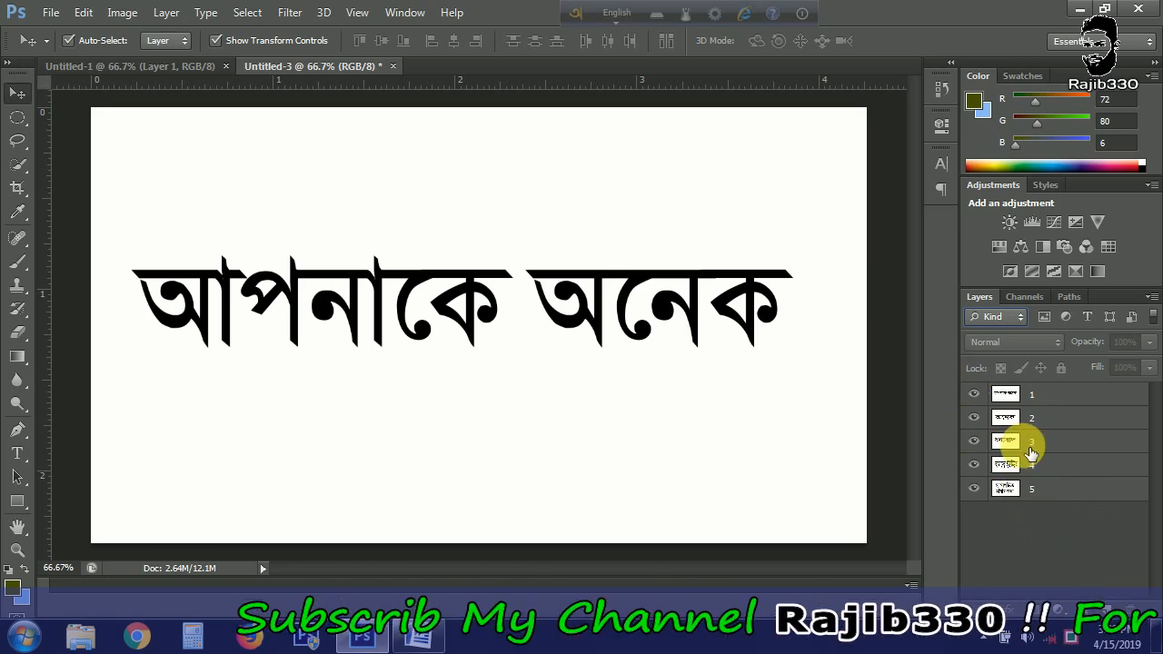
- Switch the workspace to Motion
click(1095, 41)
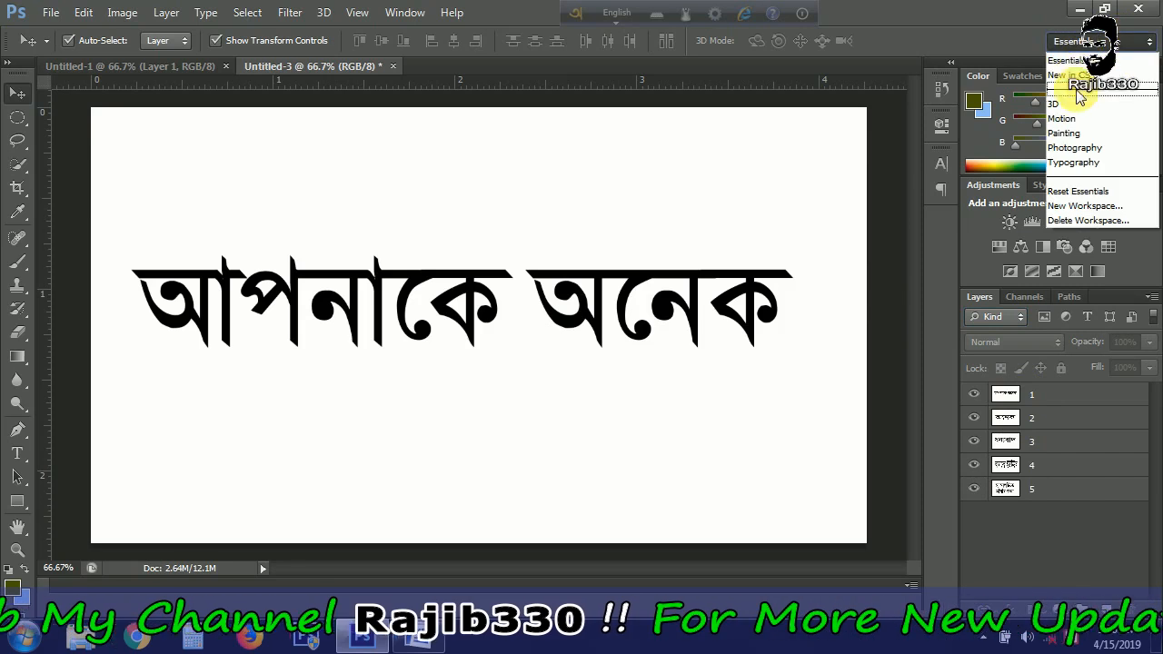
click(1081, 118)
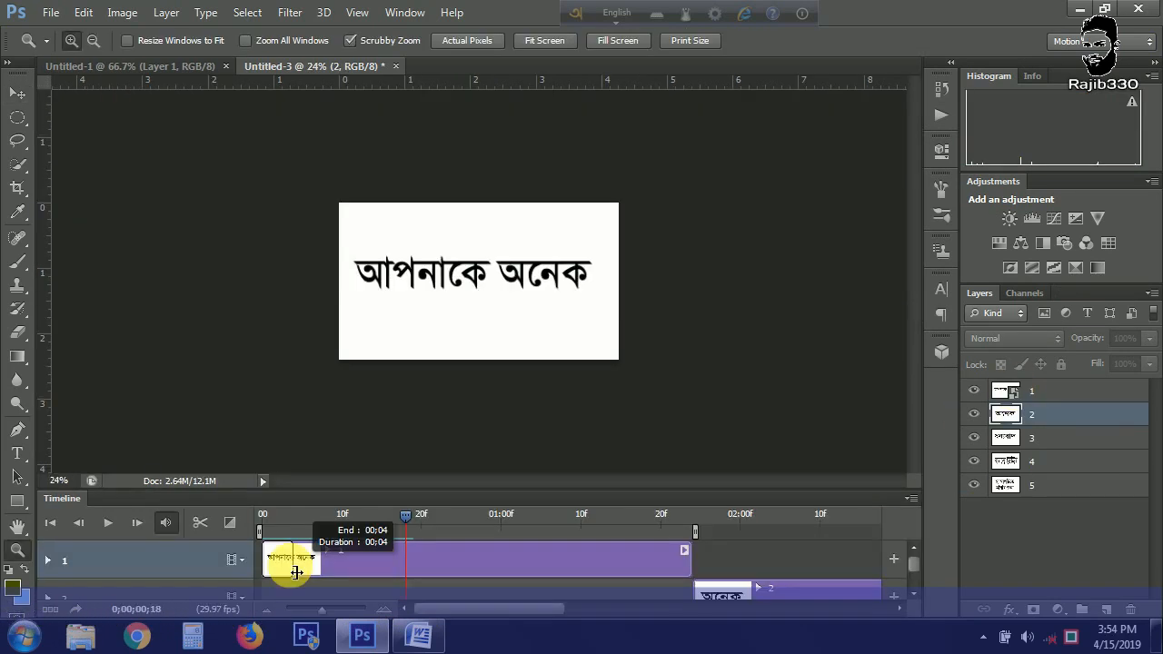
- Trim layer 1's timeline clip, previewing it from the first frame, and set its duration to 6 frames
drag(286, 558, 284, 563)
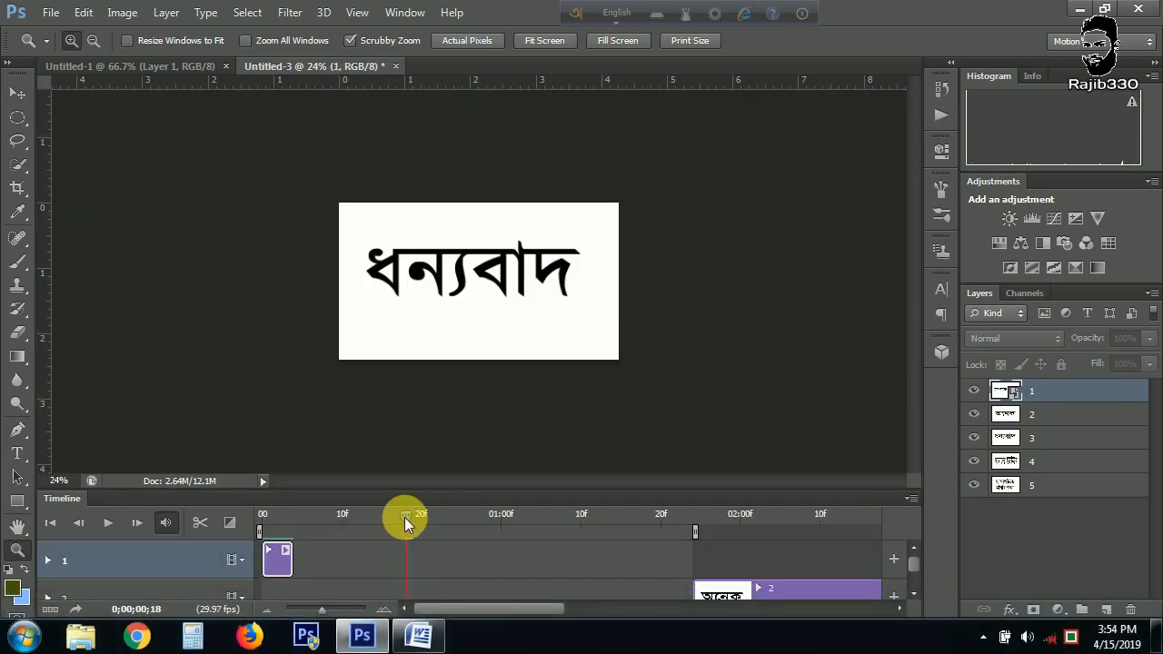
click(257, 521)
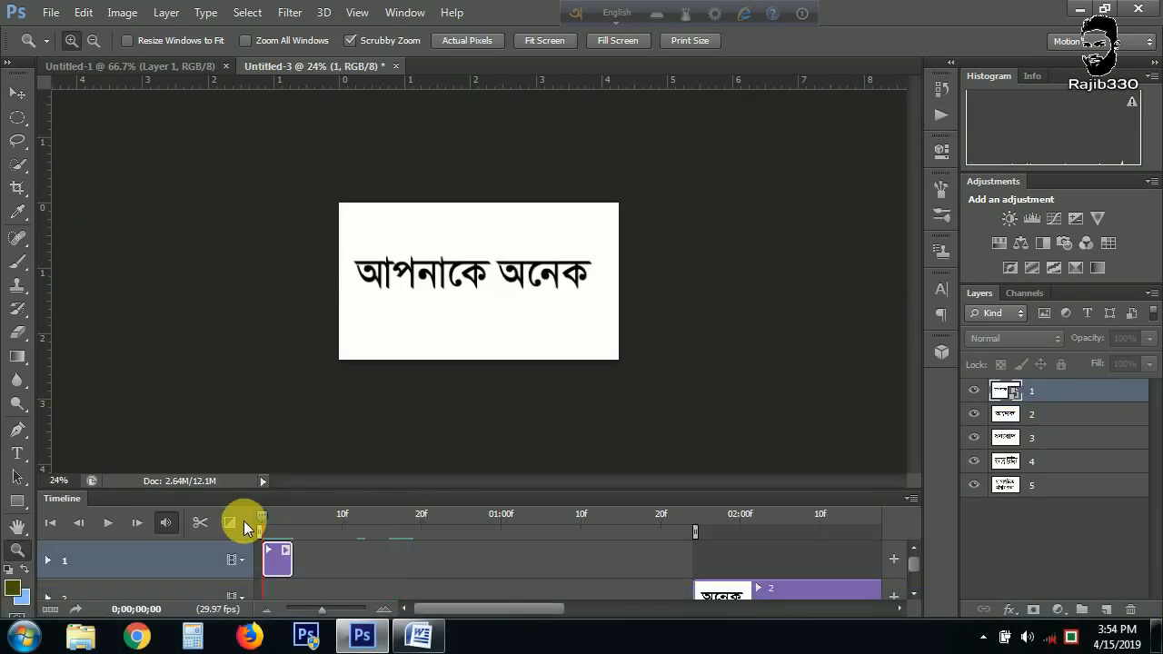
click(112, 526)
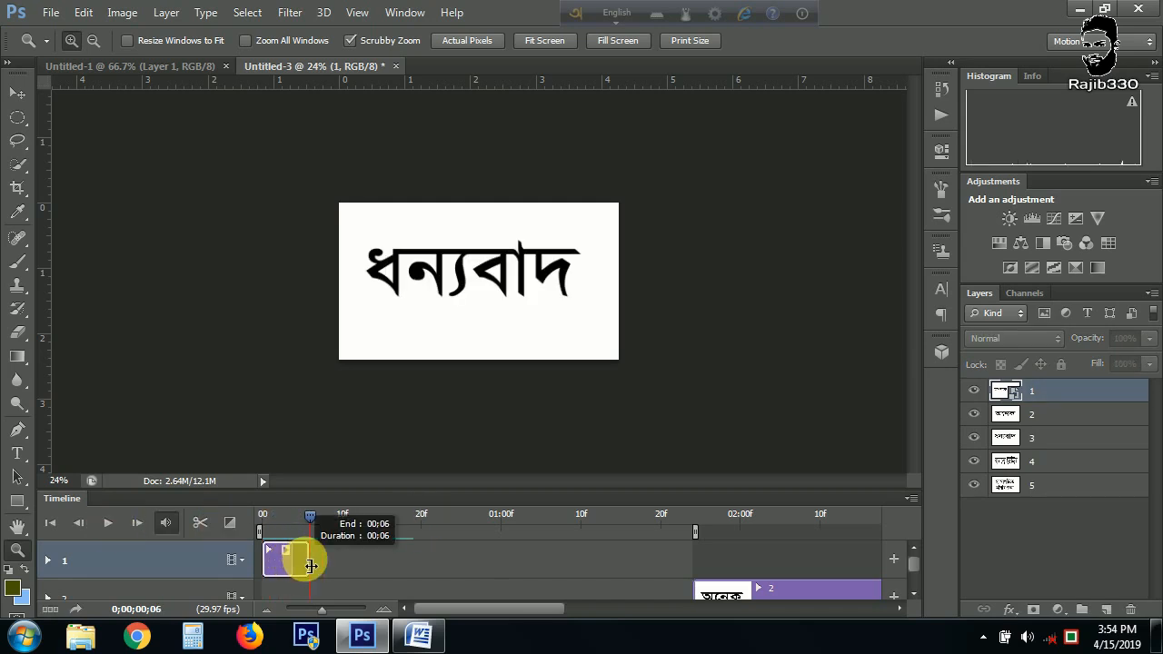
drag(311, 565, 311, 565)
- Move layer 2's clip to the start of the timeline and trim it to 6 frames, ending at the playhead
drag(753, 590, 306, 606)
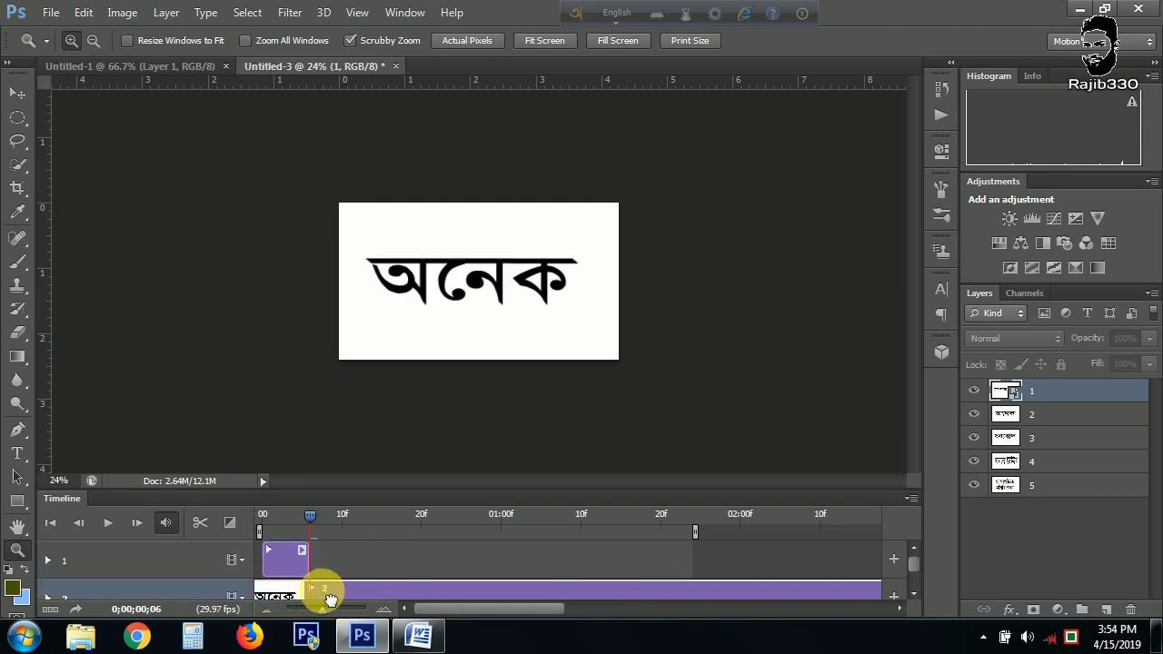
click(342, 597)
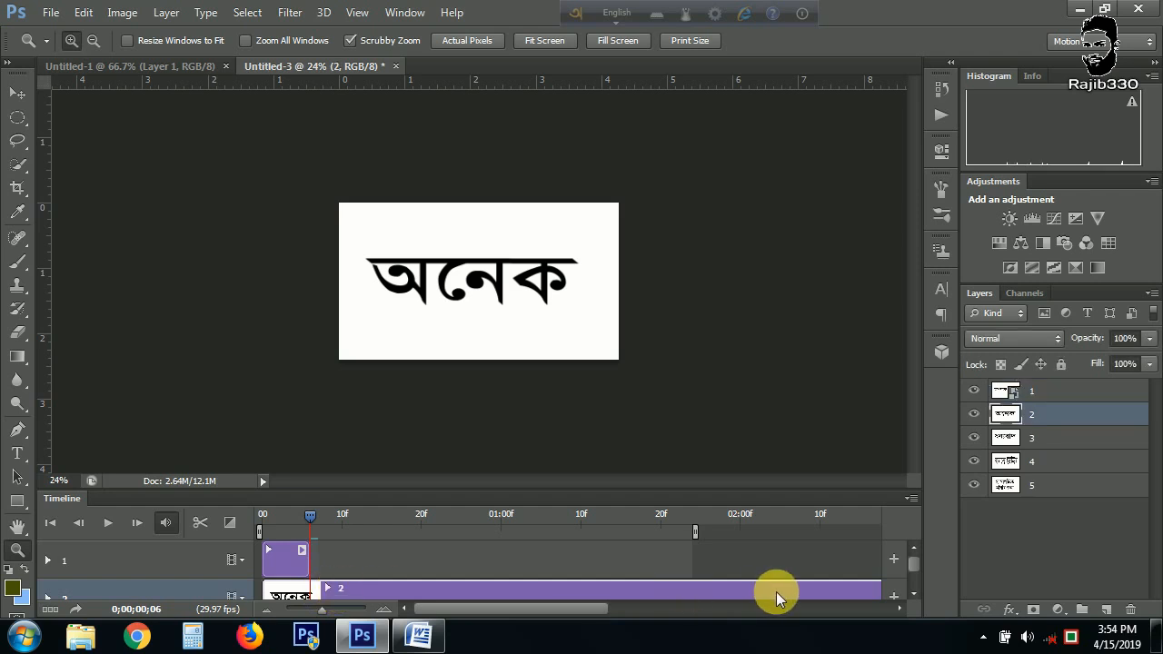
drag(316, 612, 306, 610)
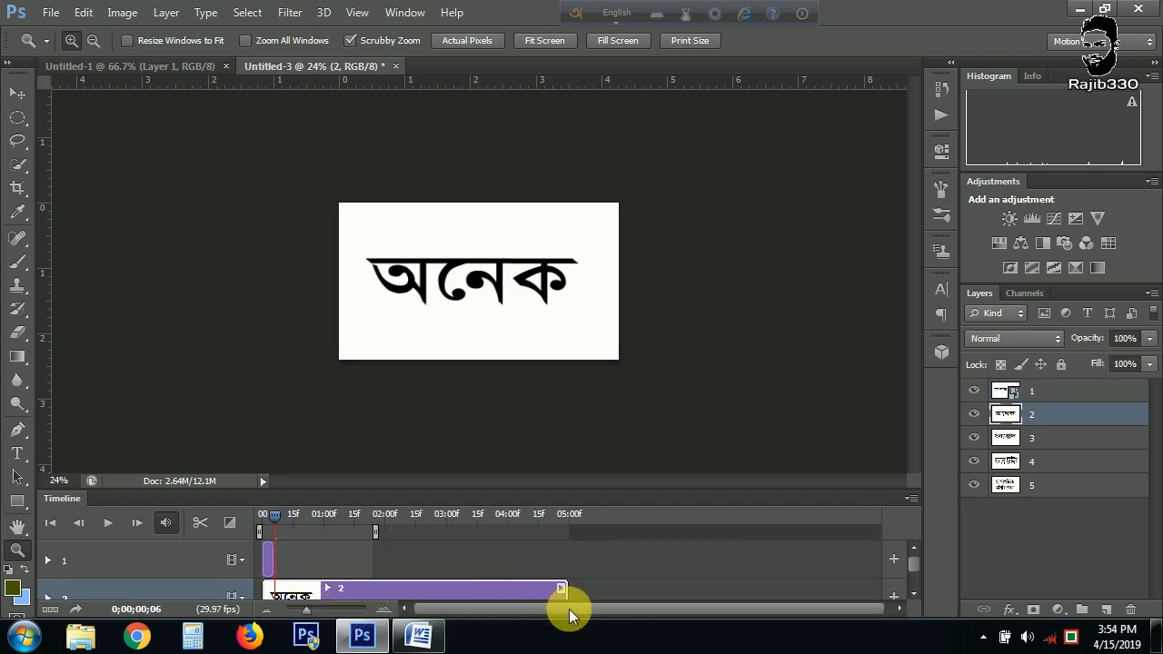
drag(572, 597, 285, 596)
- Select layers 3 to 5 and trim layer 3's clip to 6 frames, ending at the playhead
scroll(386, 560, down, 1)
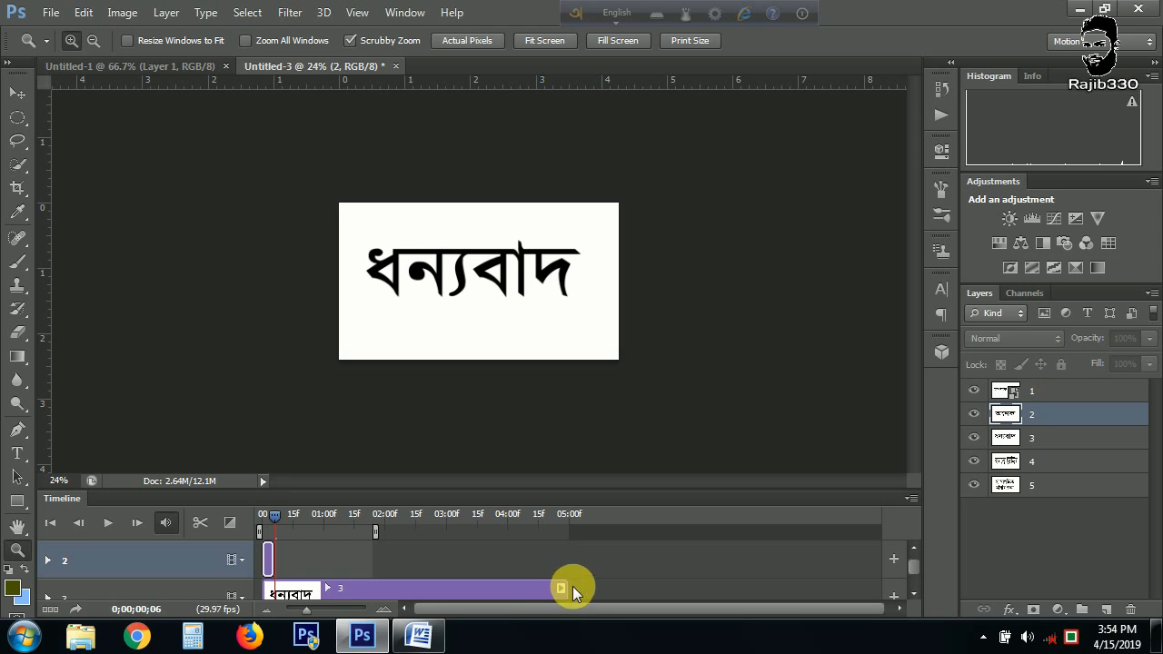
click(1065, 442)
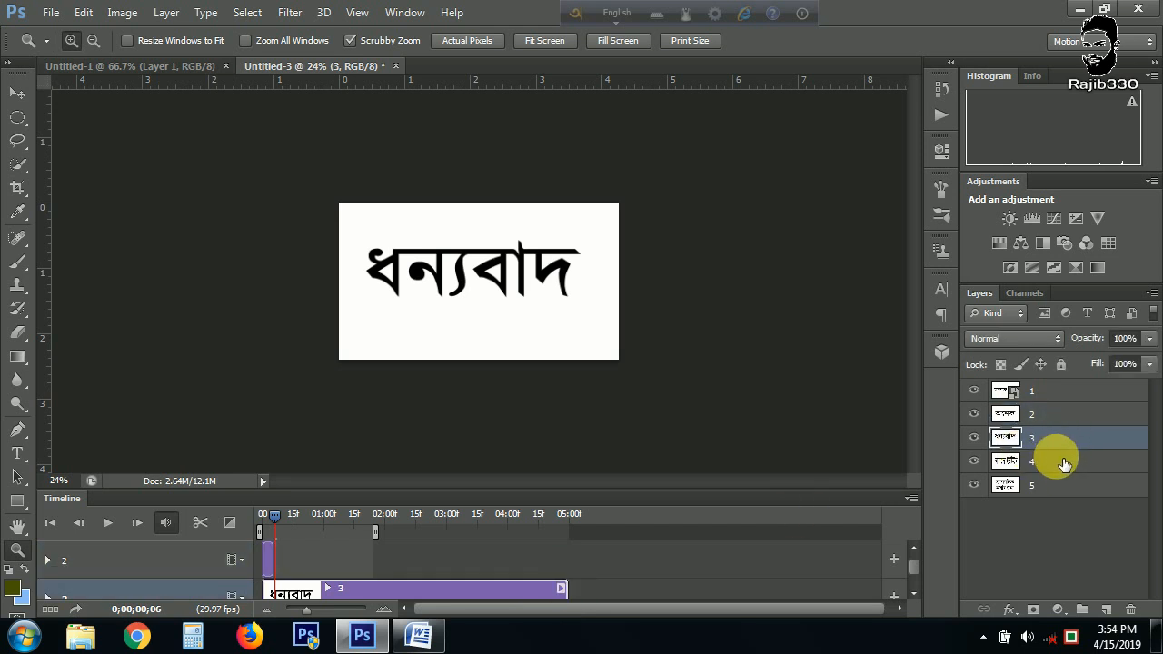
shift+click(1072, 463)
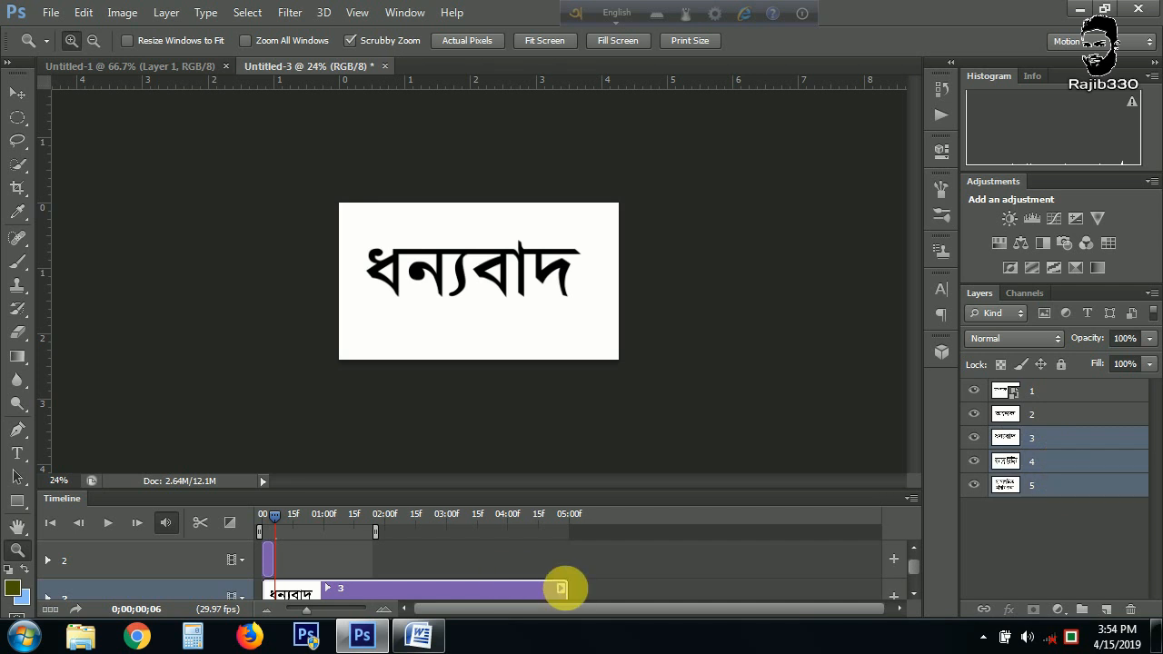
drag(571, 594, 278, 595)
click(495, 568)
- Trim the clips of layers 4 and 5 one at a time to 6 frames each, ending at the playhead
scroll(497, 567, down, 2)
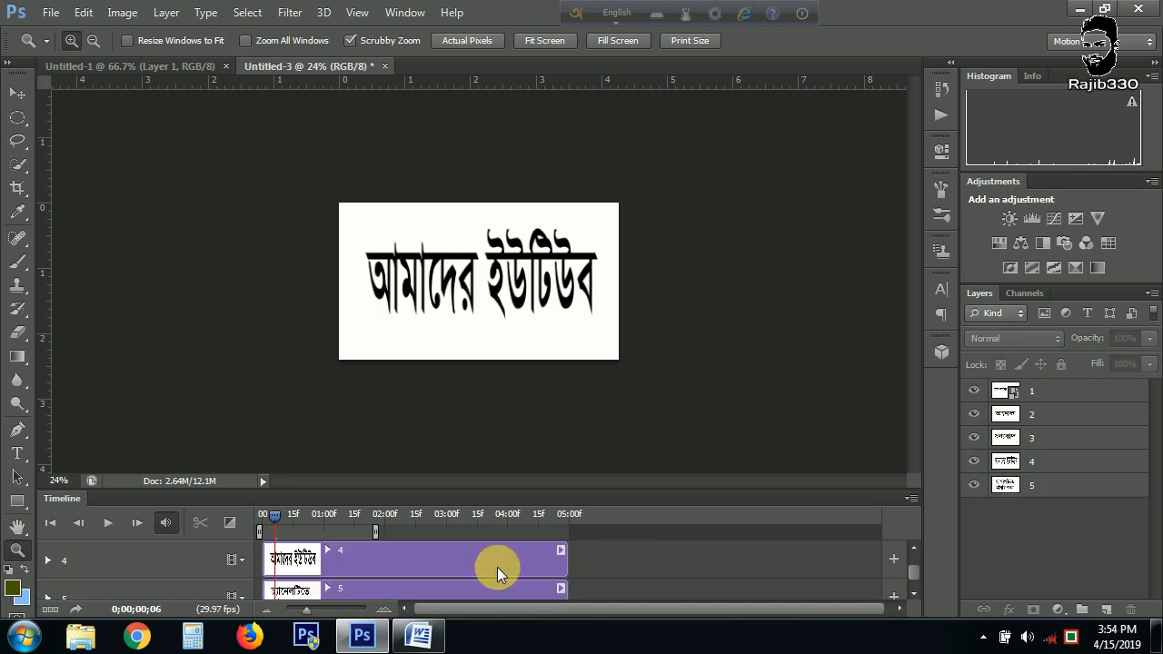
drag(564, 565, 284, 579)
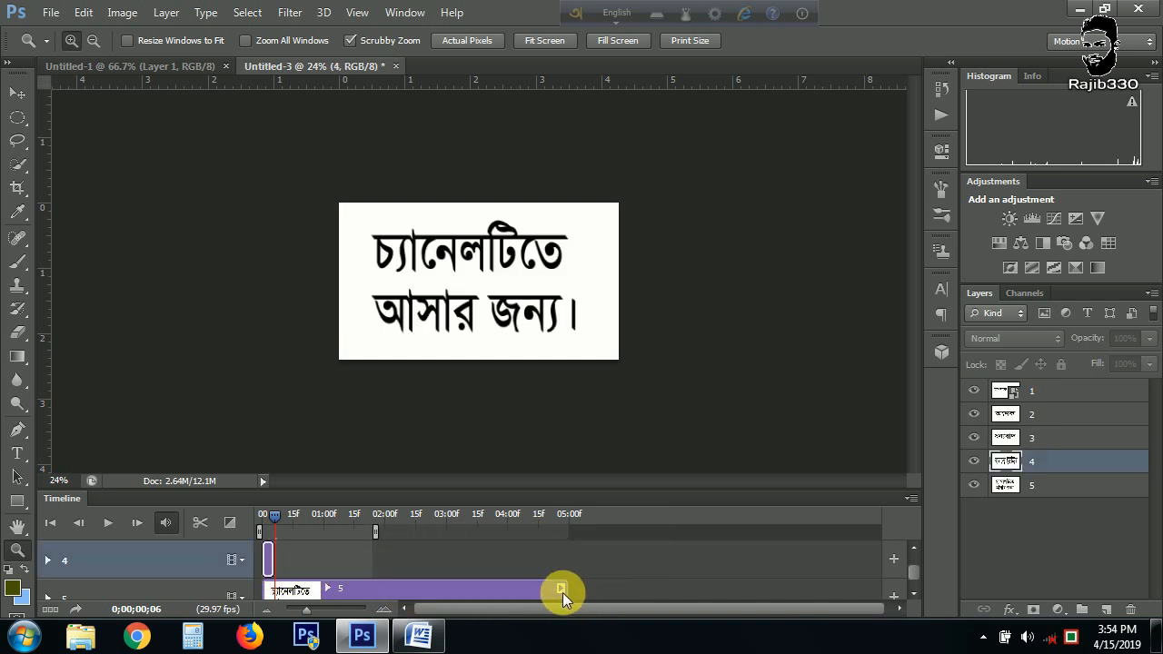
click(562, 592)
click(500, 586)
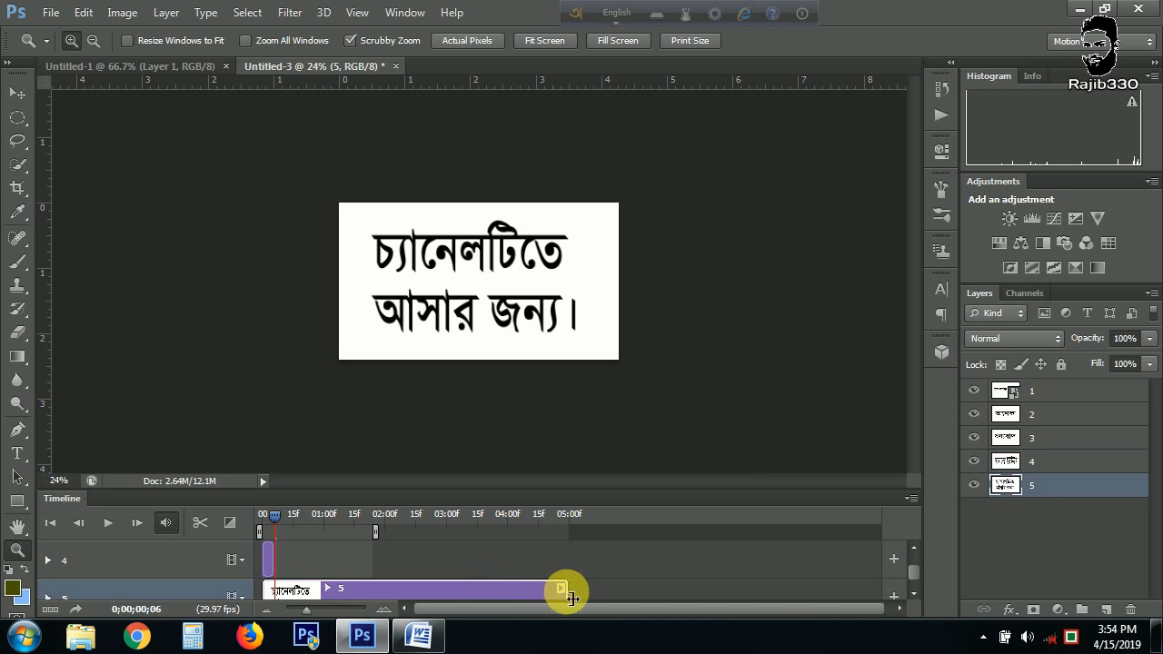
drag(571, 597, 280, 601)
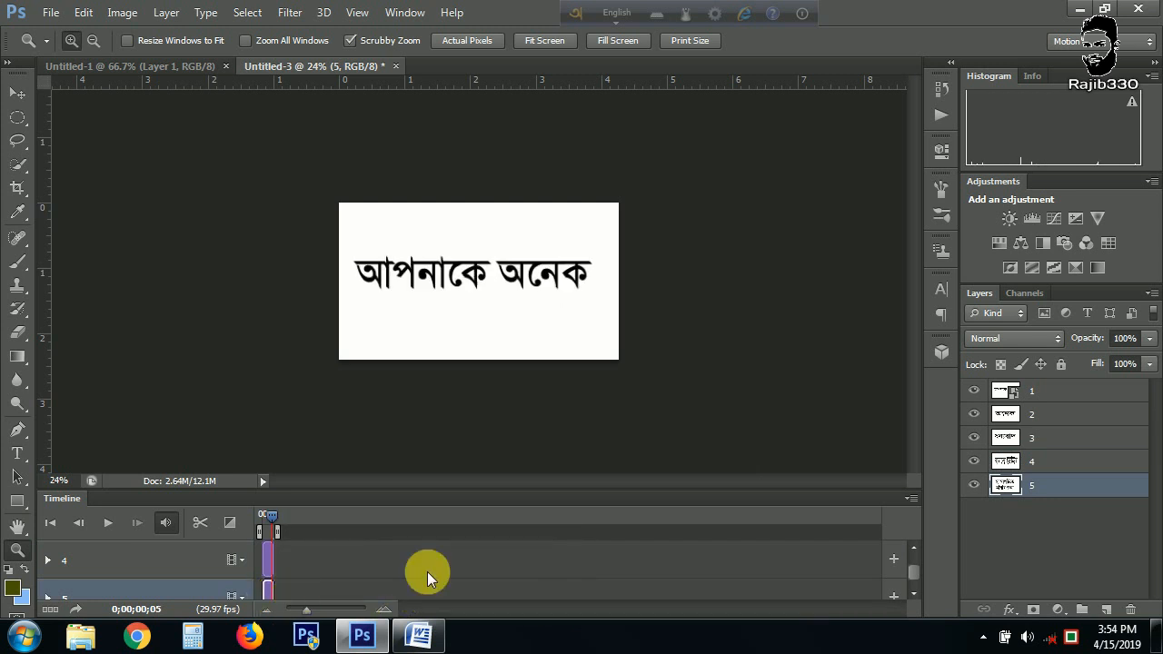
- Place layer 2's clip directly after layer 1's on the timeline, and layer 3's clip directly after layer 2's
scroll(457, 567, up, 2)
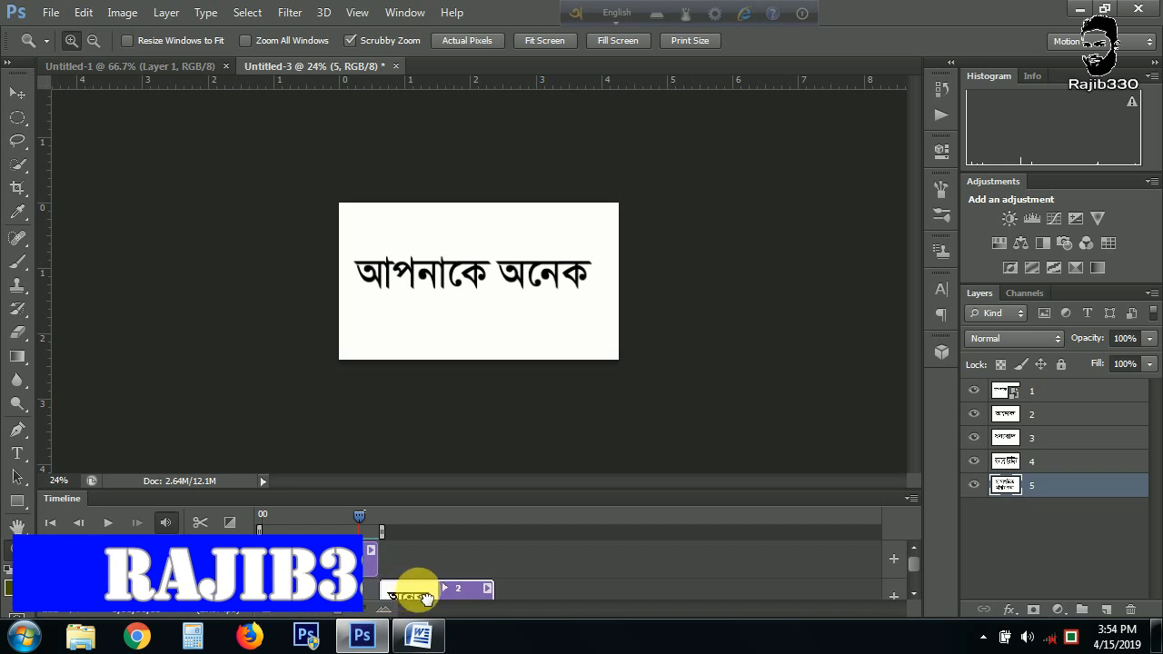
click(411, 597)
scroll(516, 567, up, 1)
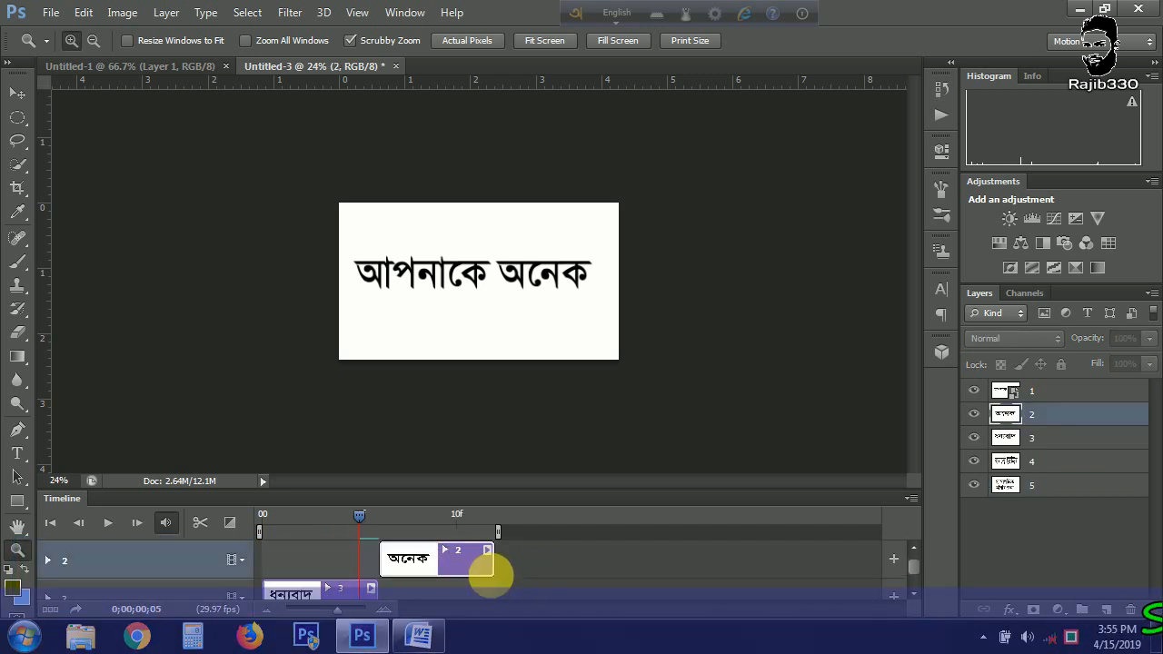
drag(310, 587, 529, 582)
- Move layer 4's clip to follow layer 3's on the timeline, and layer 5's clip to follow layer 4's
scroll(628, 566, down, 1)
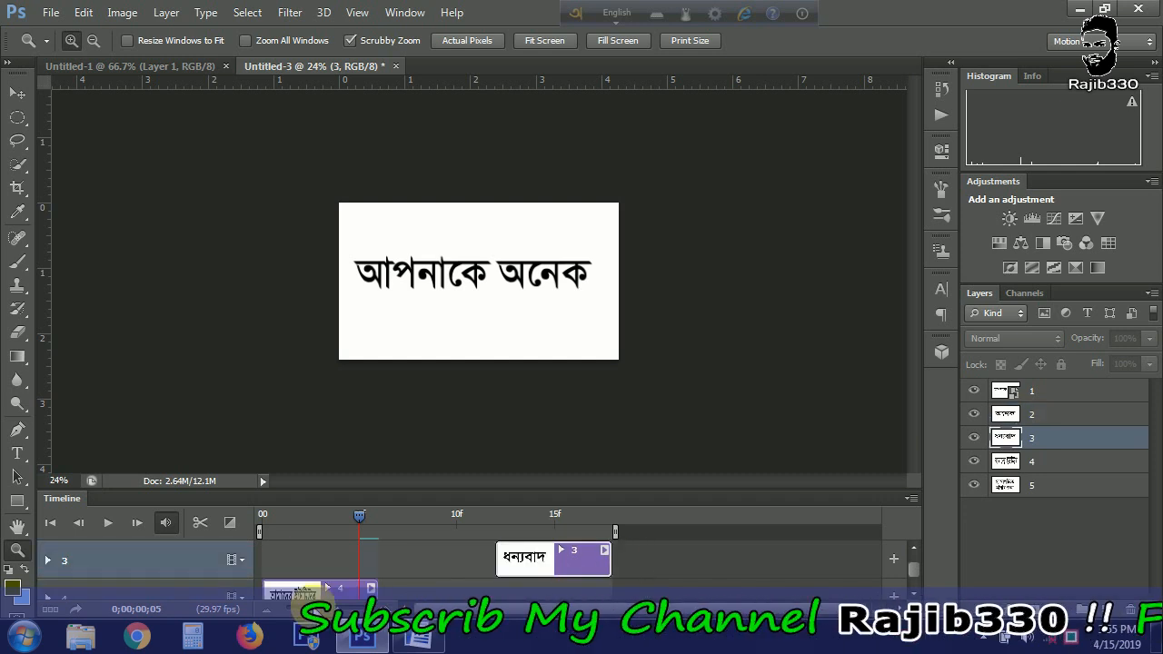
drag(313, 589, 656, 592)
scroll(753, 556, down, 2)
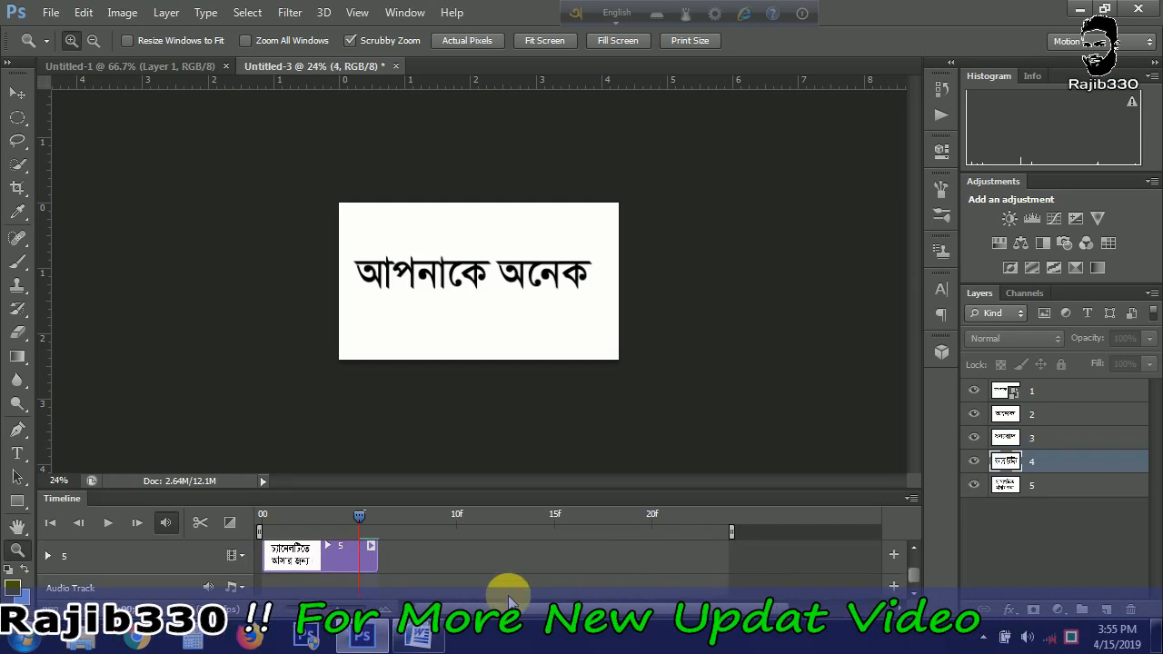
drag(301, 567, 753, 553)
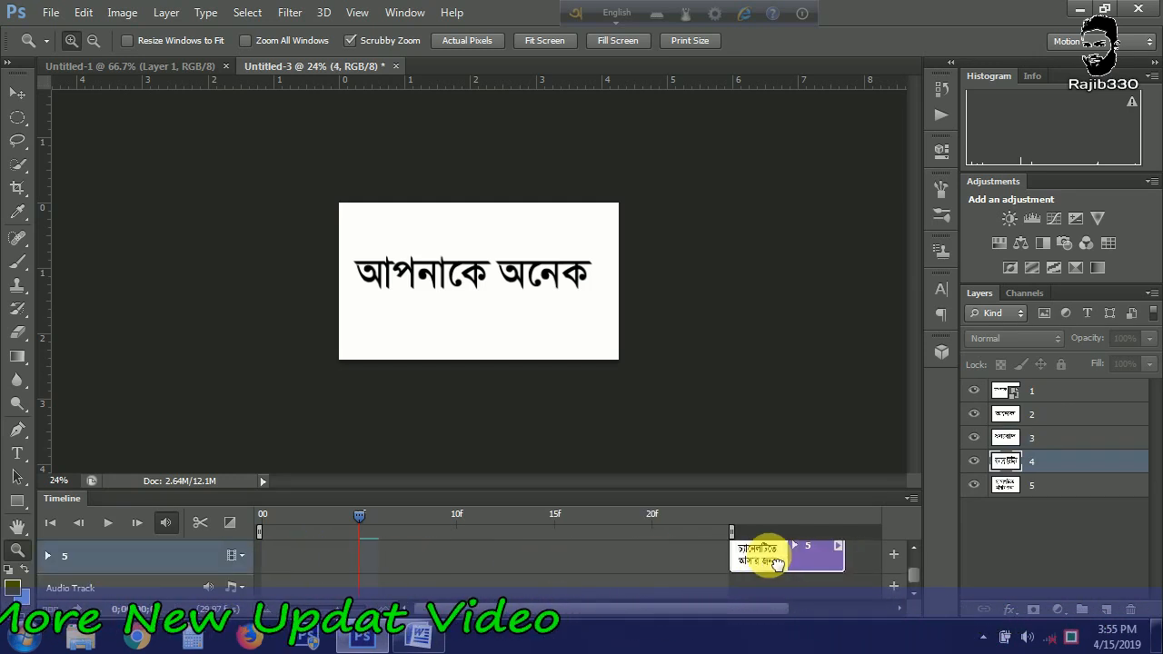
- Play the timeline to preview the five phrases in sequence
scroll(693, 564, up, 4)
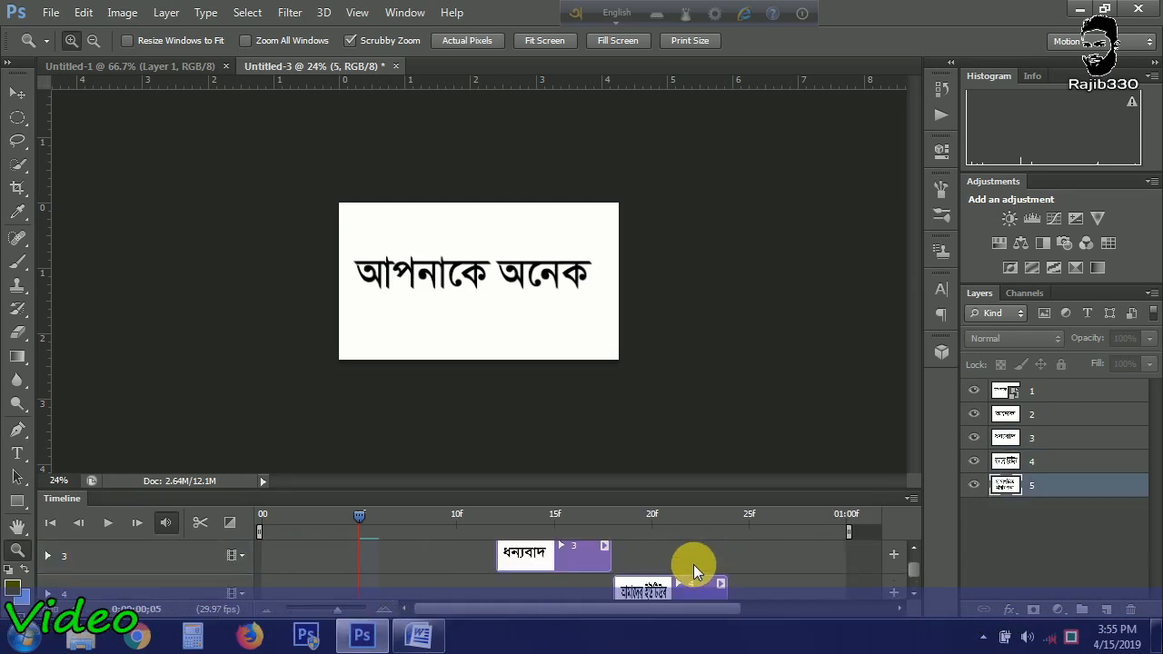
click(108, 523)
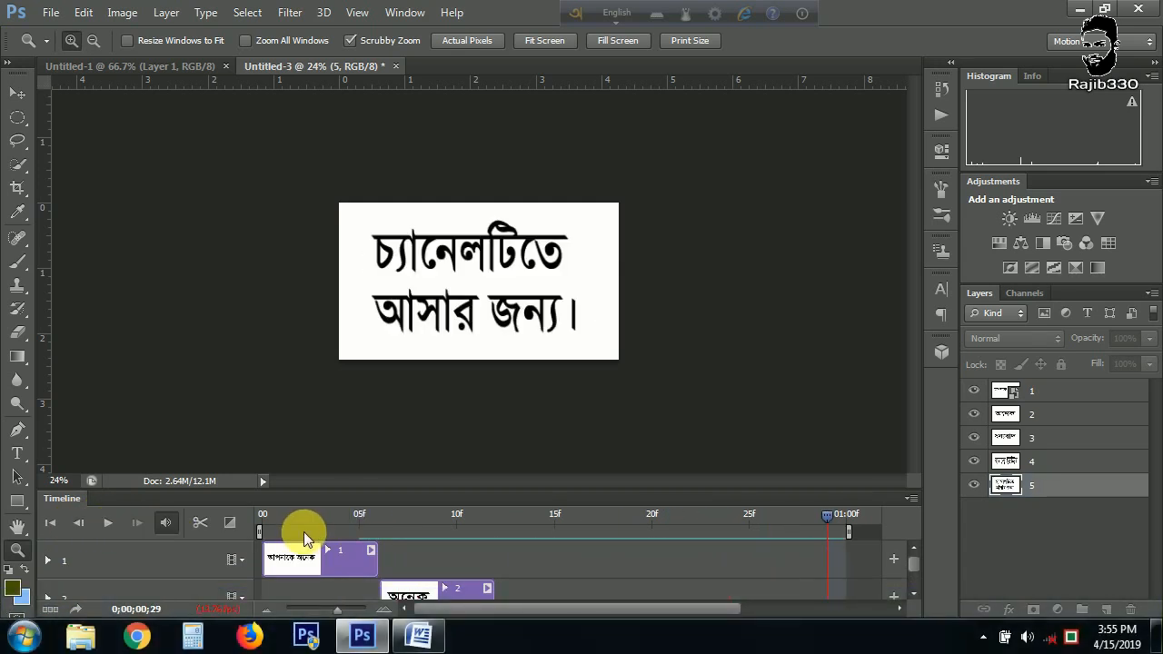
click(108, 525)
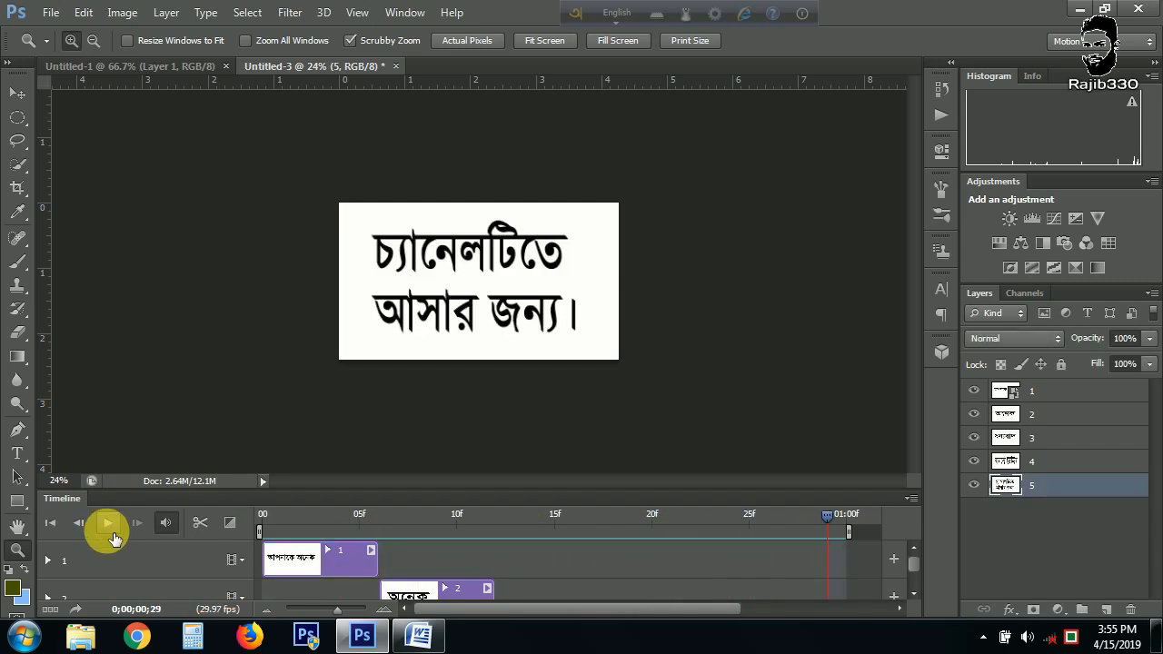
click(110, 534)
- Extend layer 1's clip to 7 frames, then move layer 2's clip directly after it and extend that to 7 frames
drag(384, 565, 396, 558)
drag(434, 595, 445, 596)
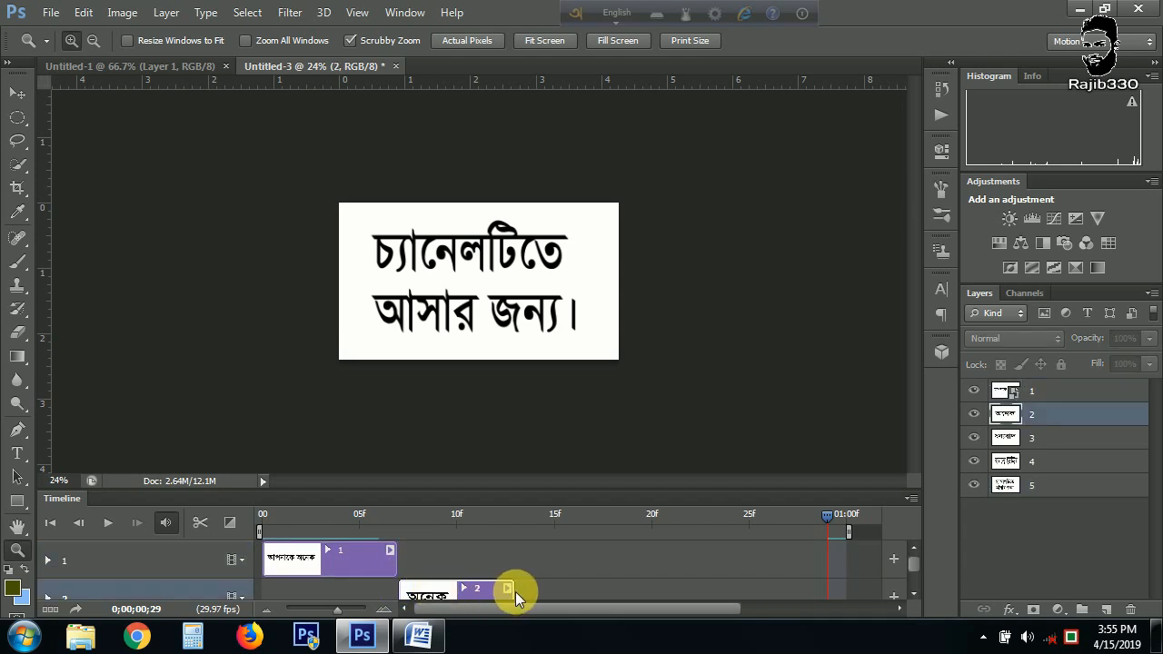
drag(511, 591, 538, 597)
- Extend layer 3's clip to 7 frames and move it directly after layer 2's clip, shifting layer 4's clip to make room
scroll(586, 572, down, 2)
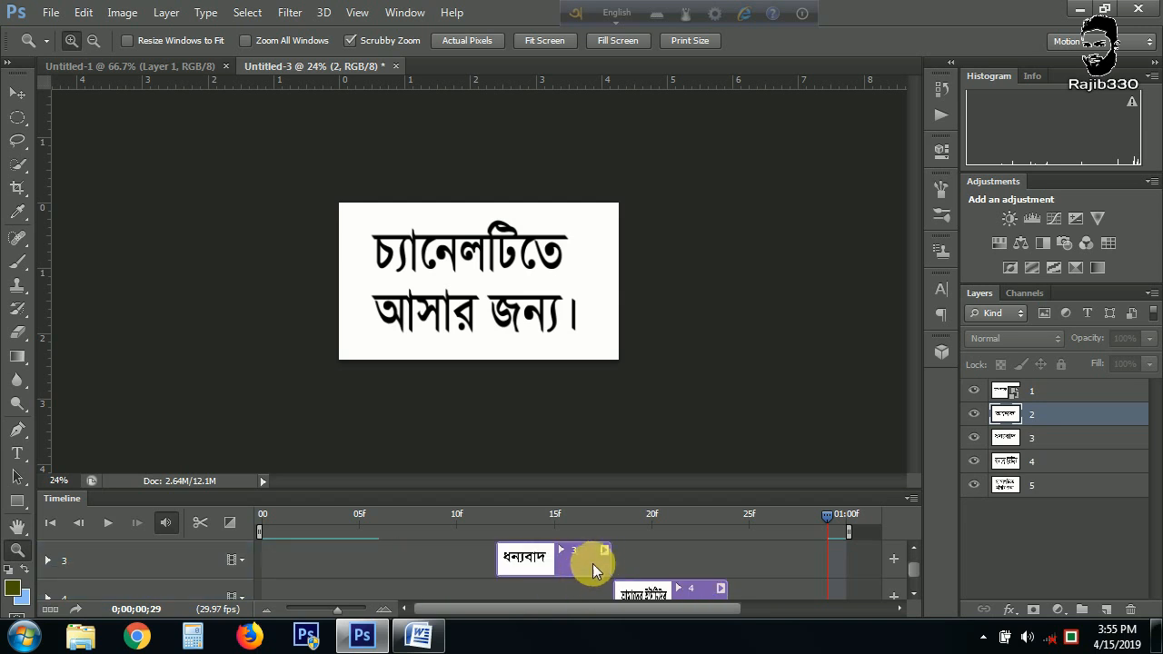
drag(617, 567, 637, 569)
click(642, 591)
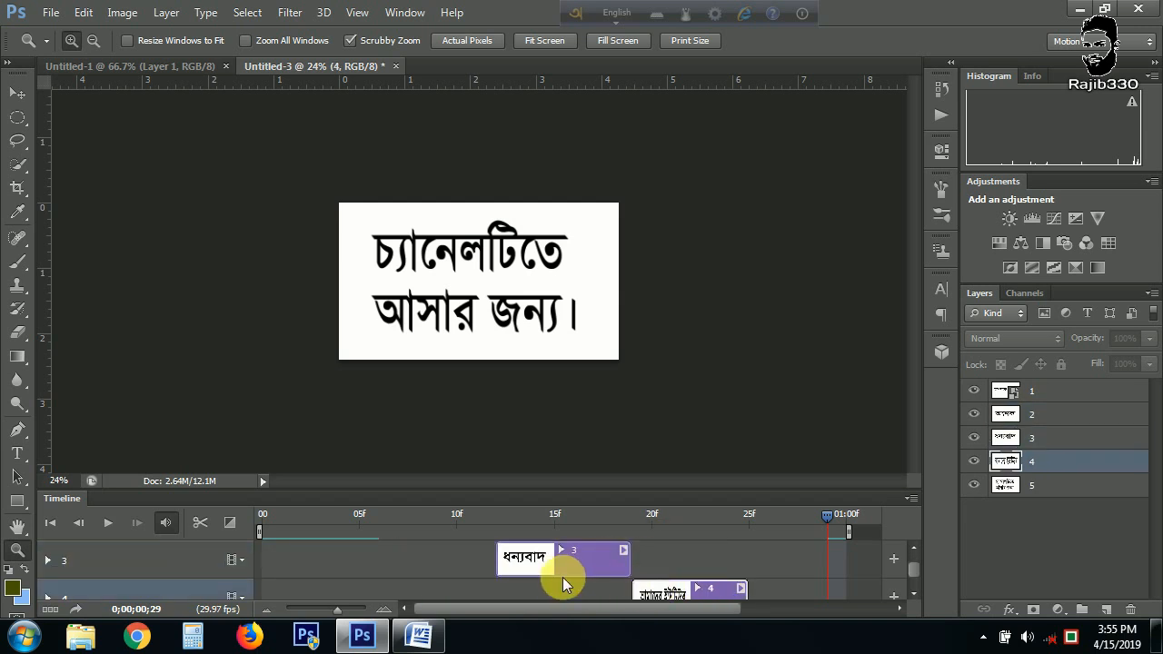
scroll(560, 577, up, 1)
drag(545, 586, 591, 591)
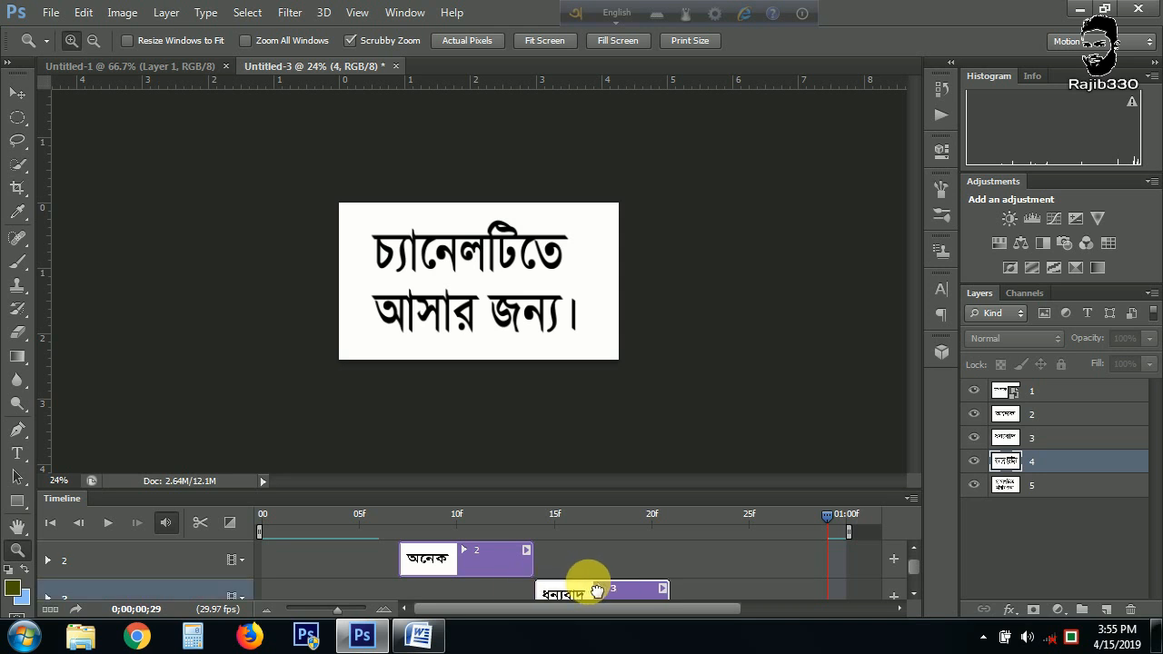
- Extend layer 4's clip to 7 frames and place it directly after layer 3's clip
scroll(588, 578, down, 1)
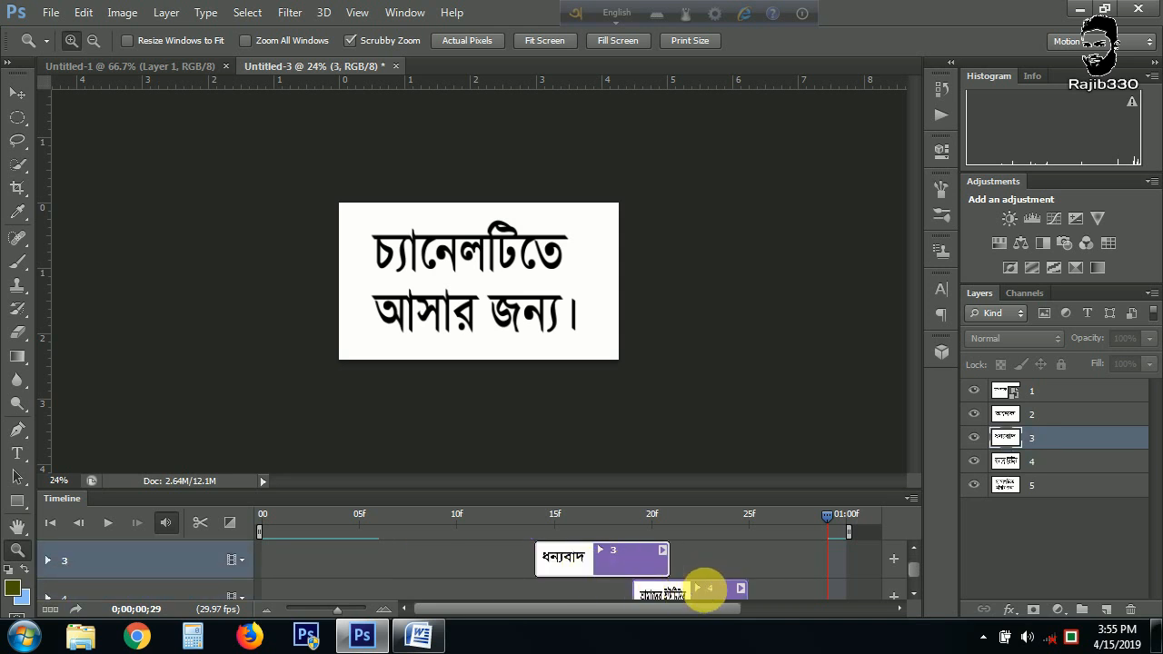
drag(707, 587, 742, 594)
scroll(769, 587, down, 1)
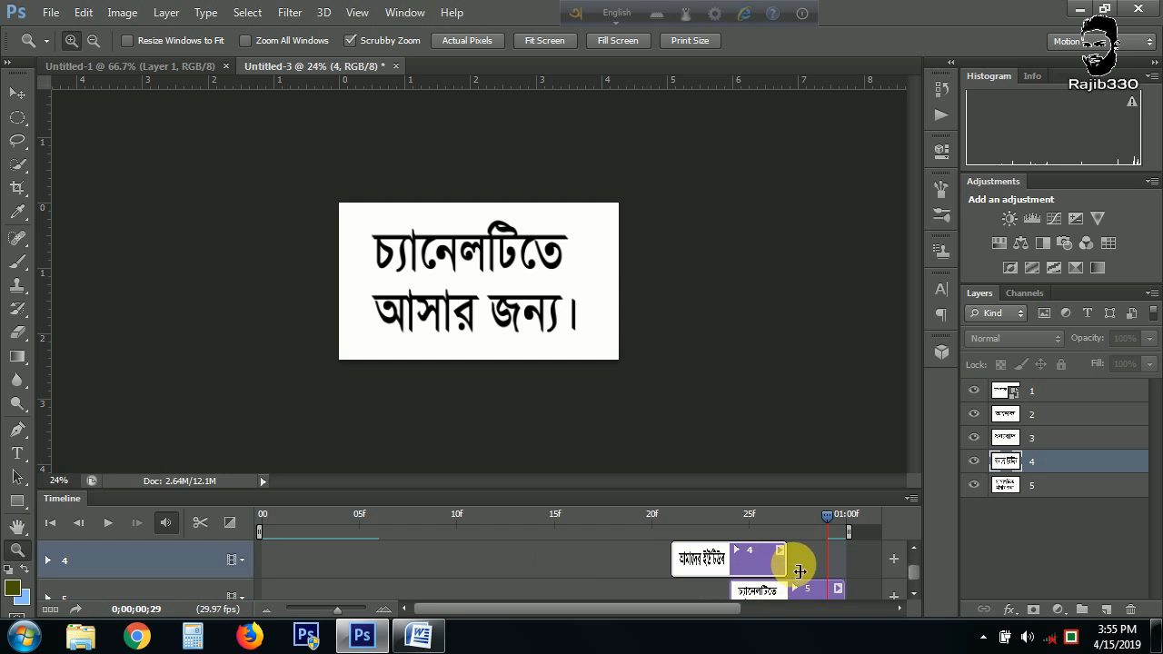
drag(799, 570, 595, 590)
scroll(781, 589, down, 1)
scroll(773, 583, up, 1)
scroll(744, 590, up, 1)
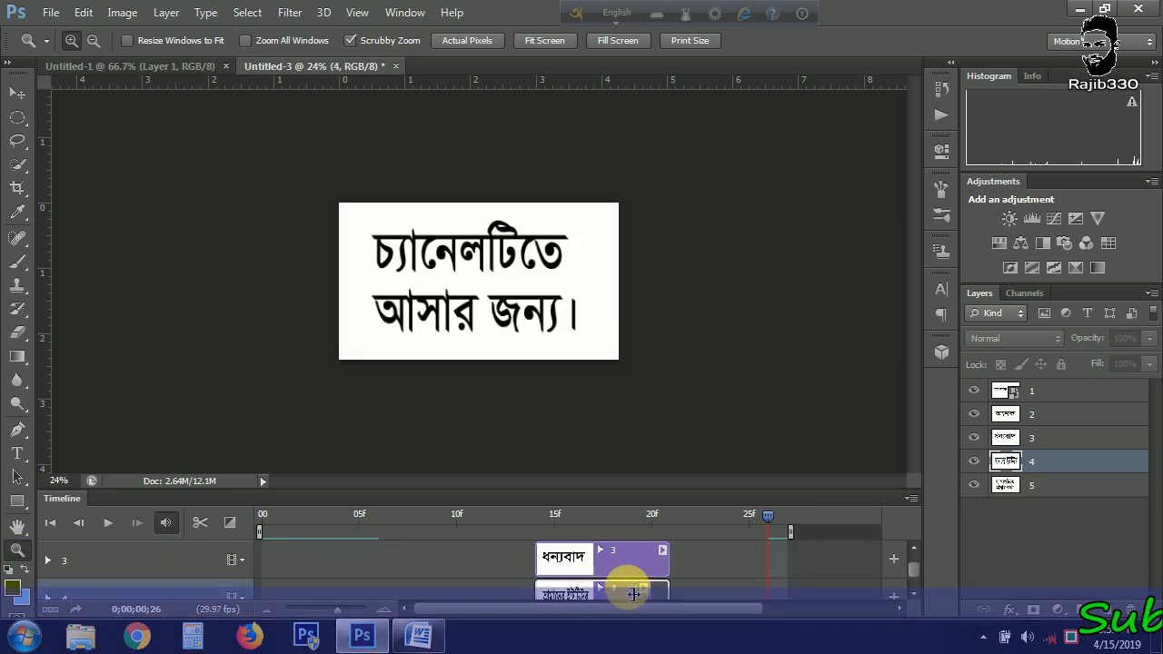
drag(627, 591, 853, 587)
- Move layer 5's clip to start at frame 28, directly after layer 4's, and extend it to 7 frames
scroll(737, 591, down, 1)
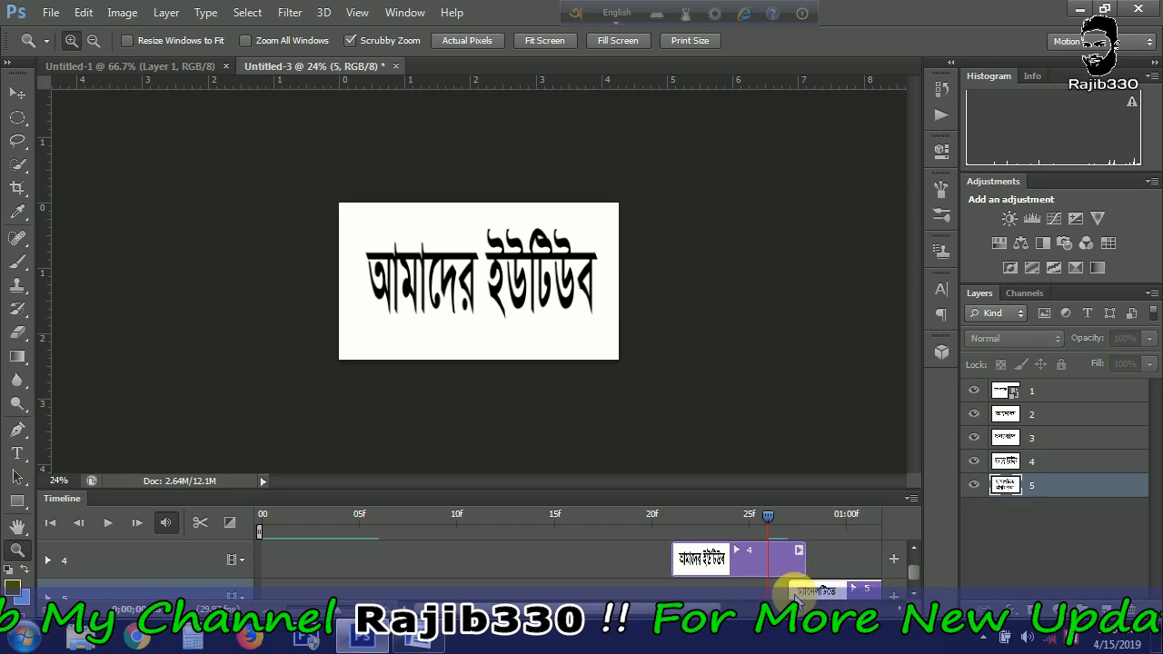
click(345, 609)
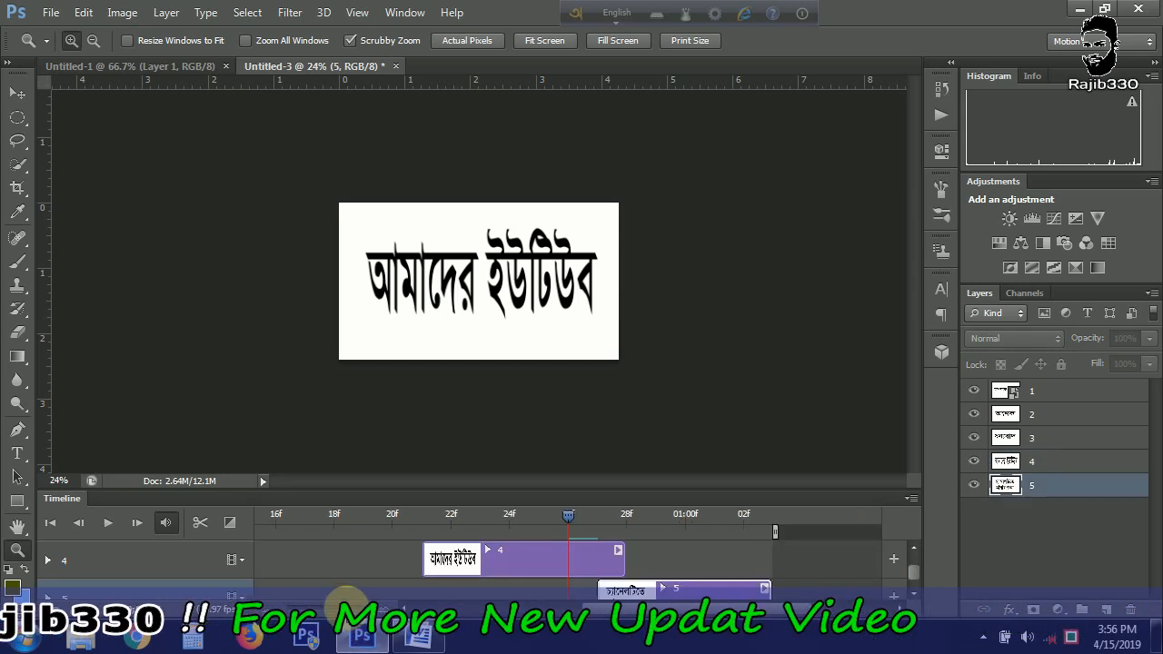
drag(697, 590, 712, 592)
drag(796, 589, 824, 596)
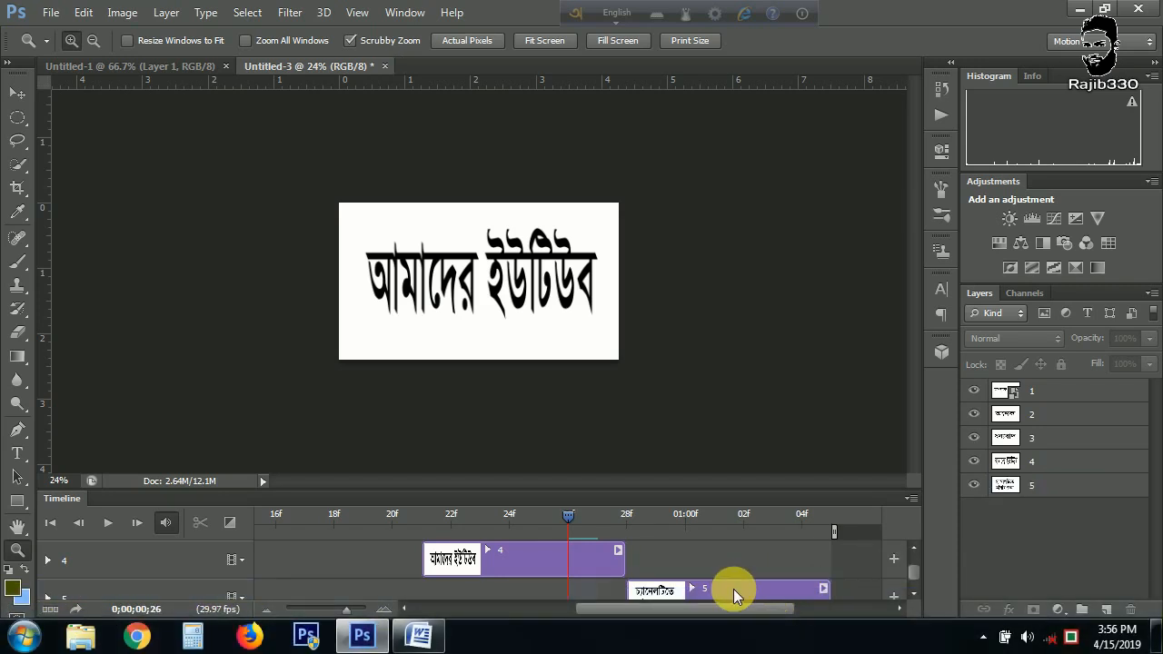
mouse_move(741, 590)
mouse_down()
mouse_move(509, 594)
mouse_move(745, 597)
mouse_up()
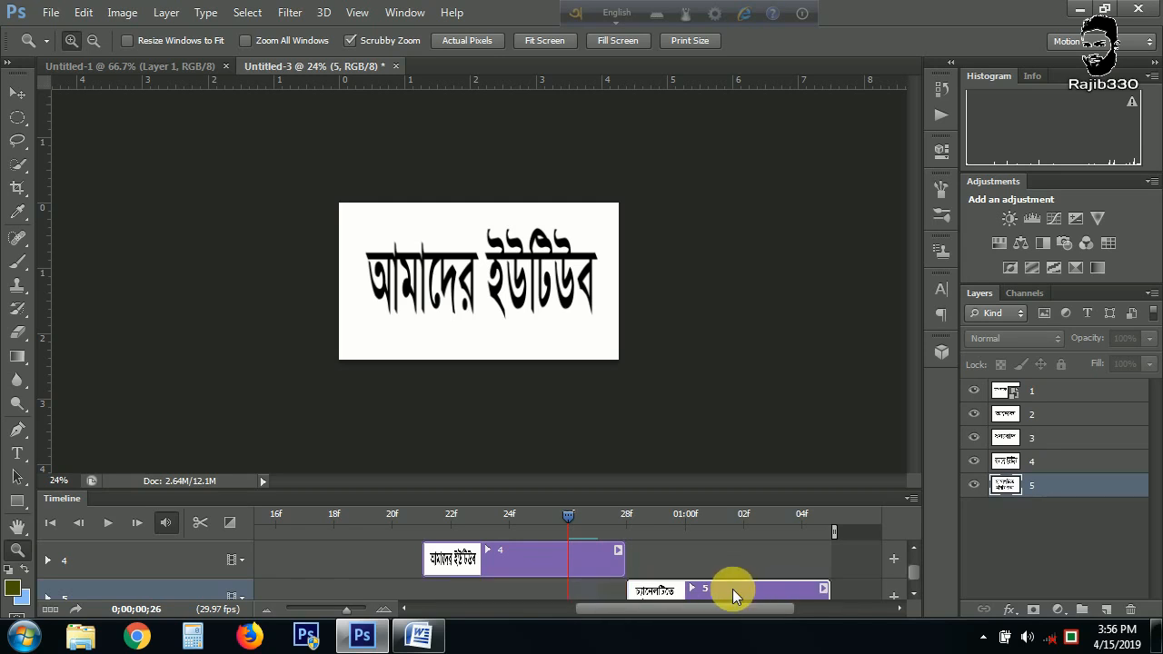
- Play back the retimed animation and check the order of the layer clips on the timeline
drag(278, 520, 154, 521)
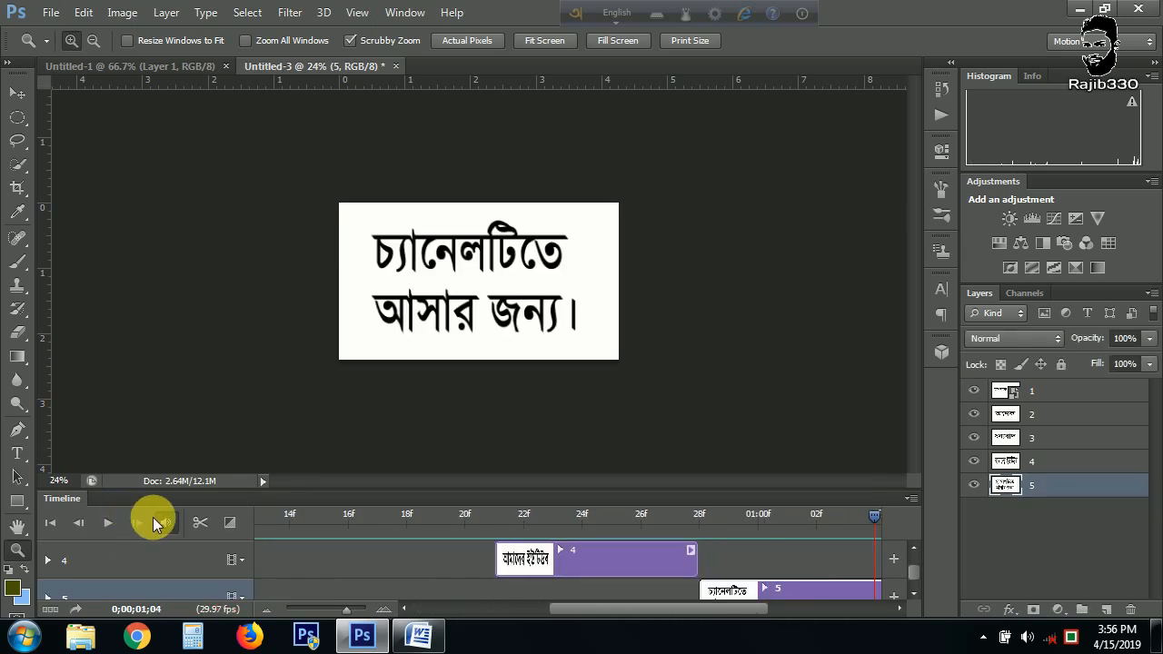
click(108, 527)
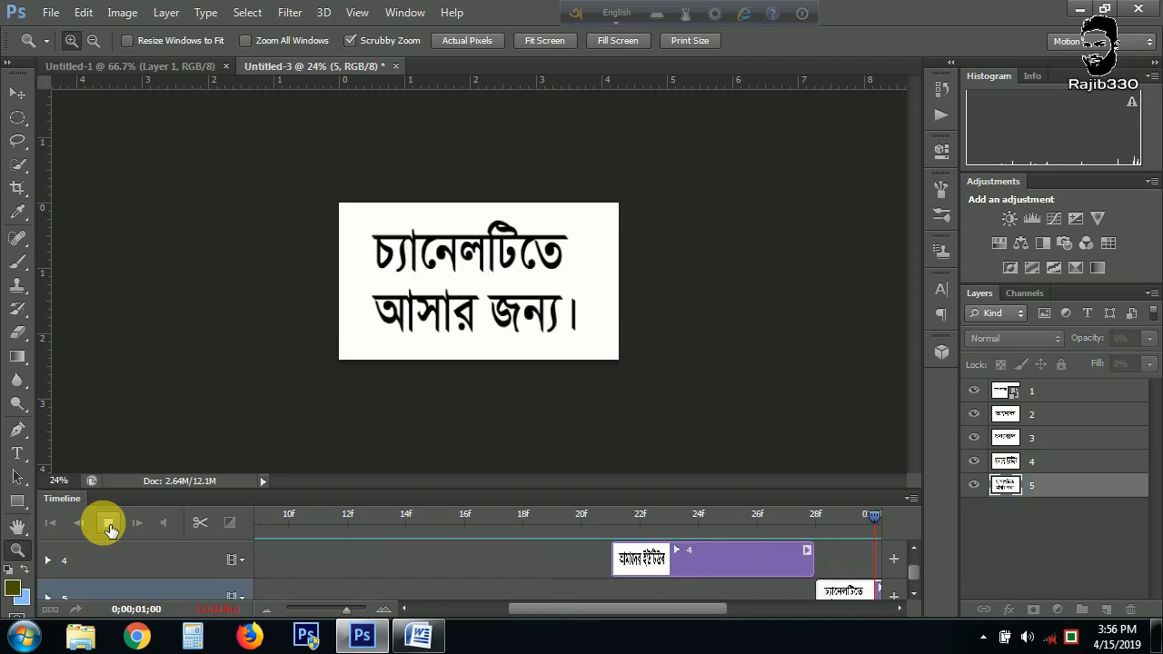
scroll(451, 569, down, 3)
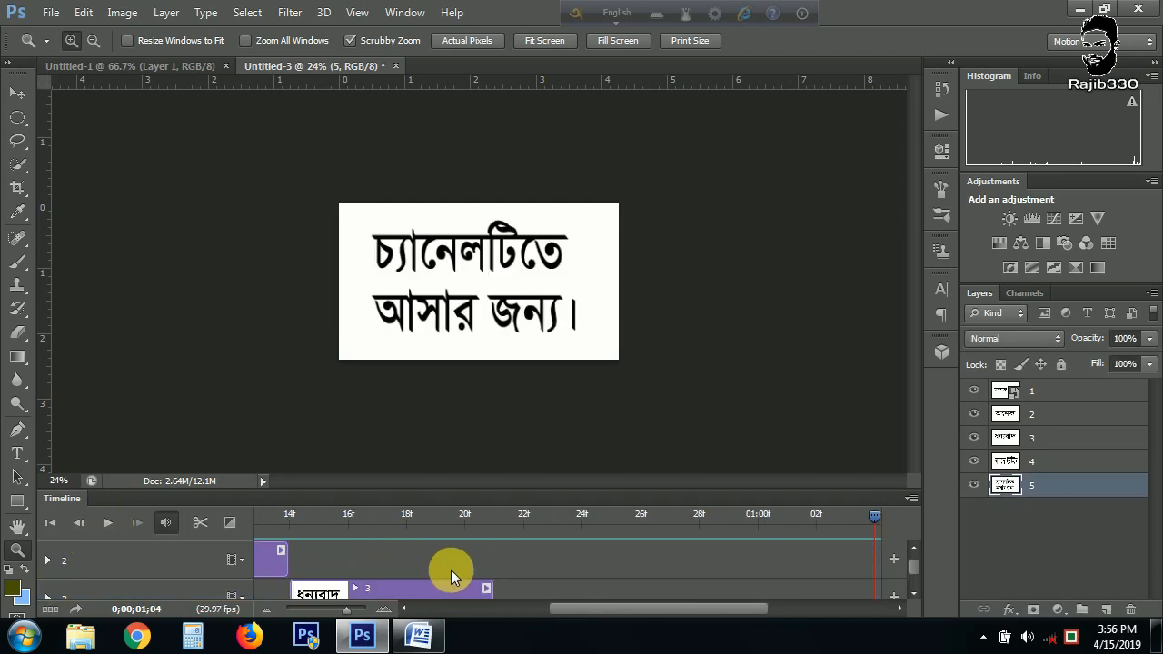
scroll(496, 577, up, 3)
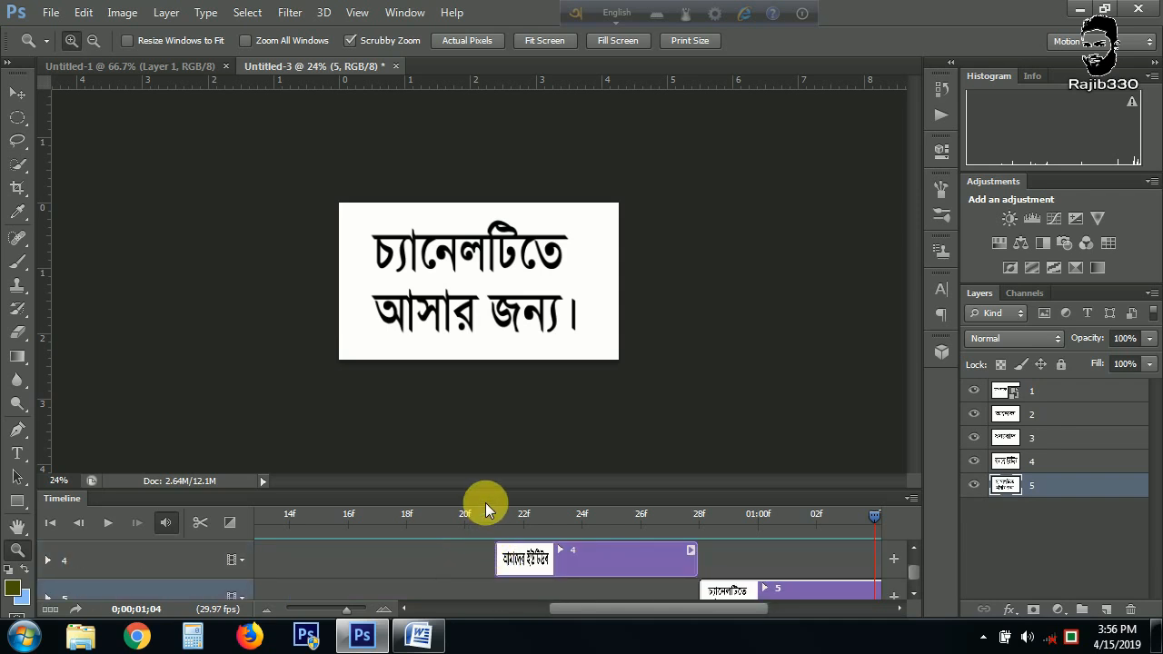
click(510, 567)
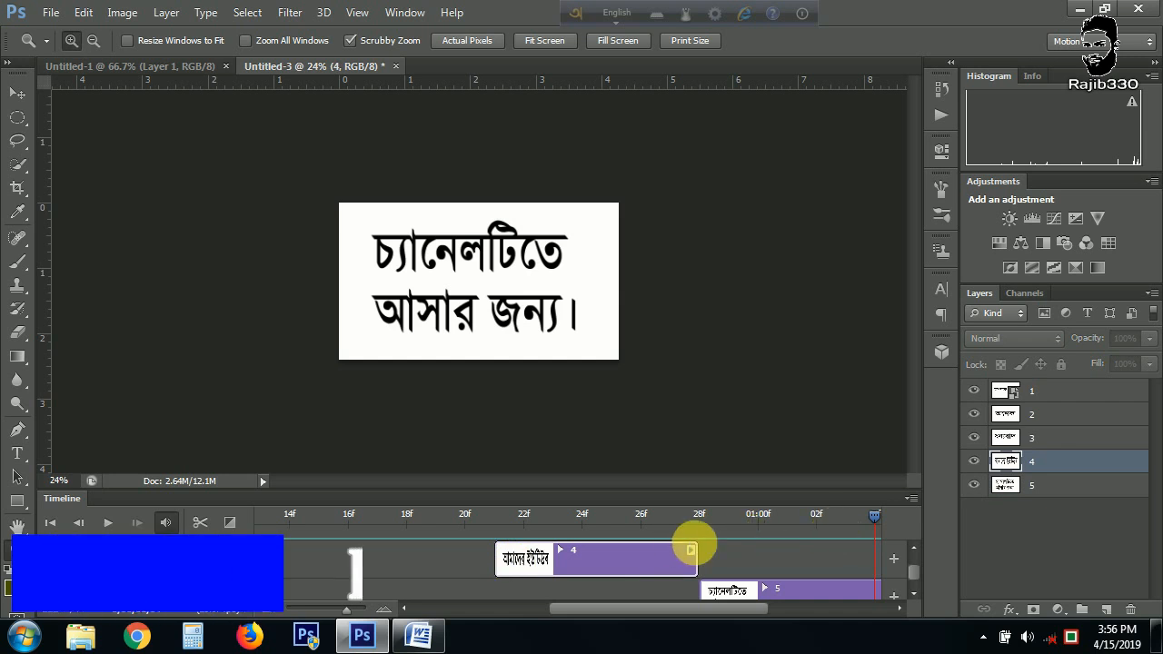
drag(874, 516, 727, 516)
drag(538, 539, 699, 559)
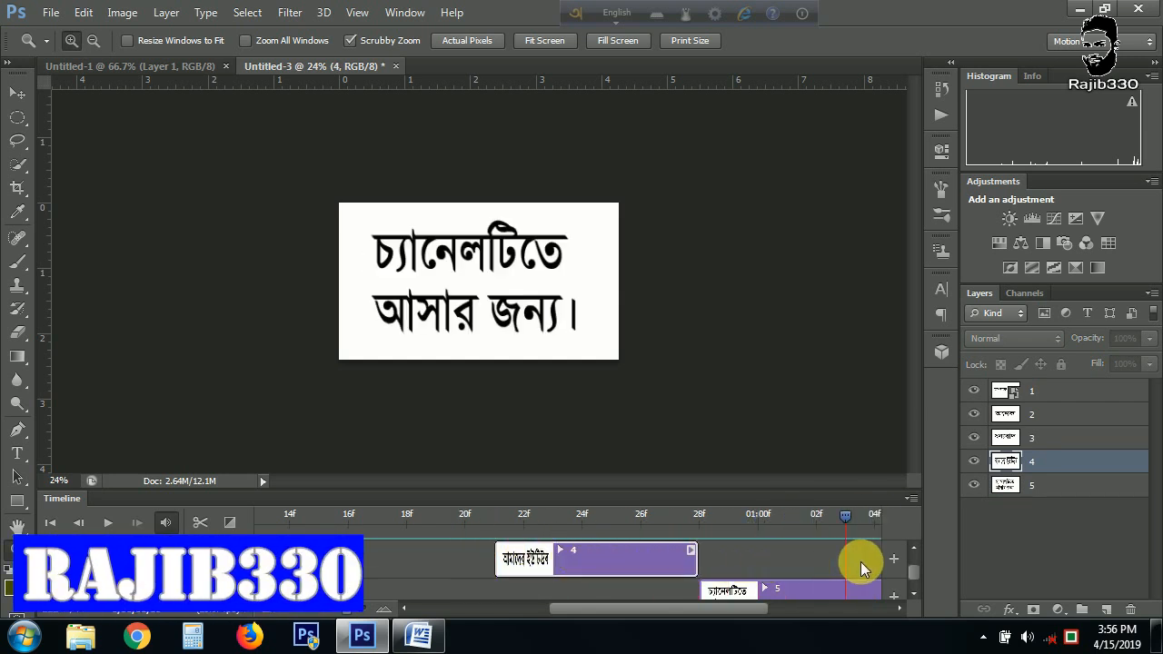
- Open Save for Web for the GIF export, choosing the Custom color palette and No Dither
click(43, 11)
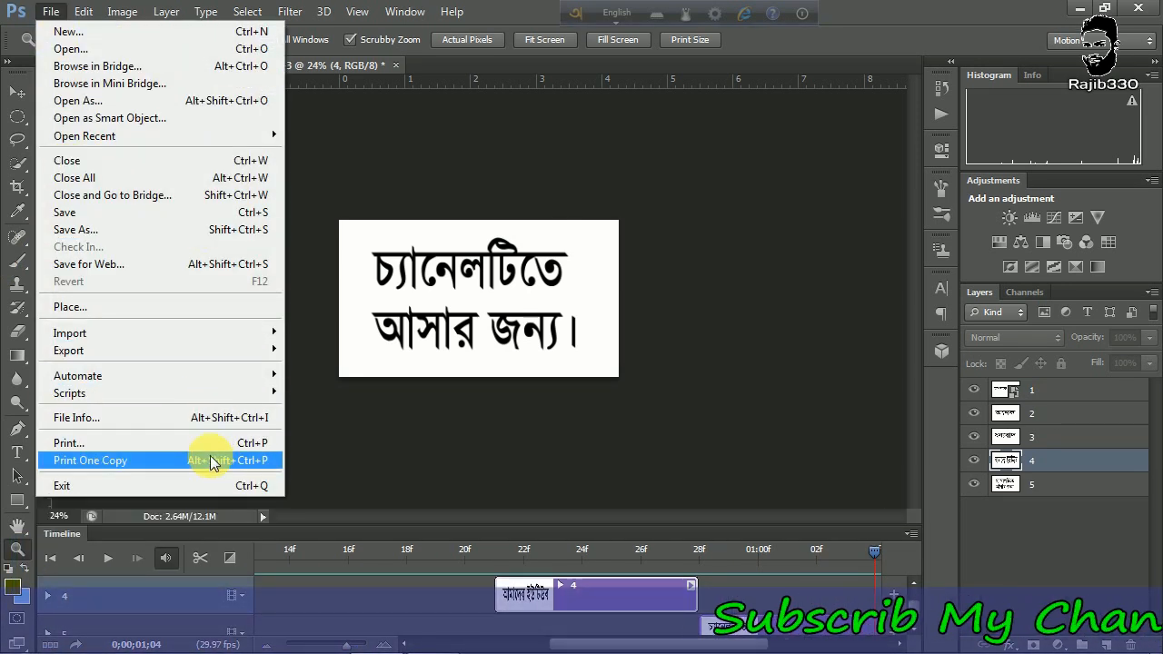
click(226, 264)
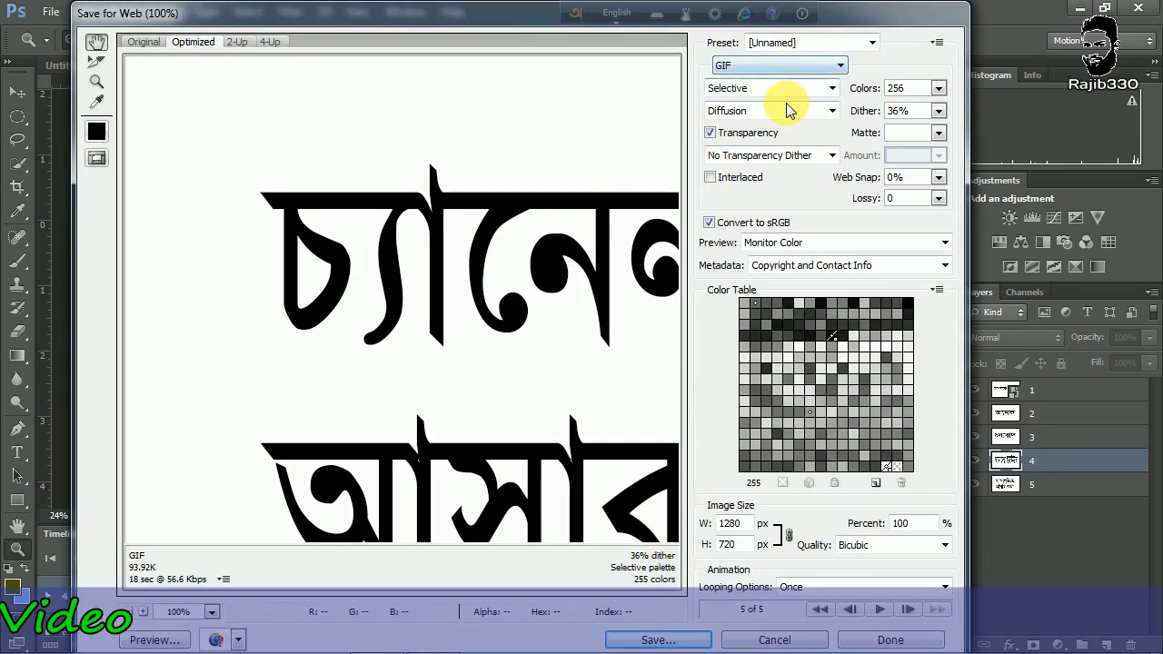
click(831, 88)
click(735, 179)
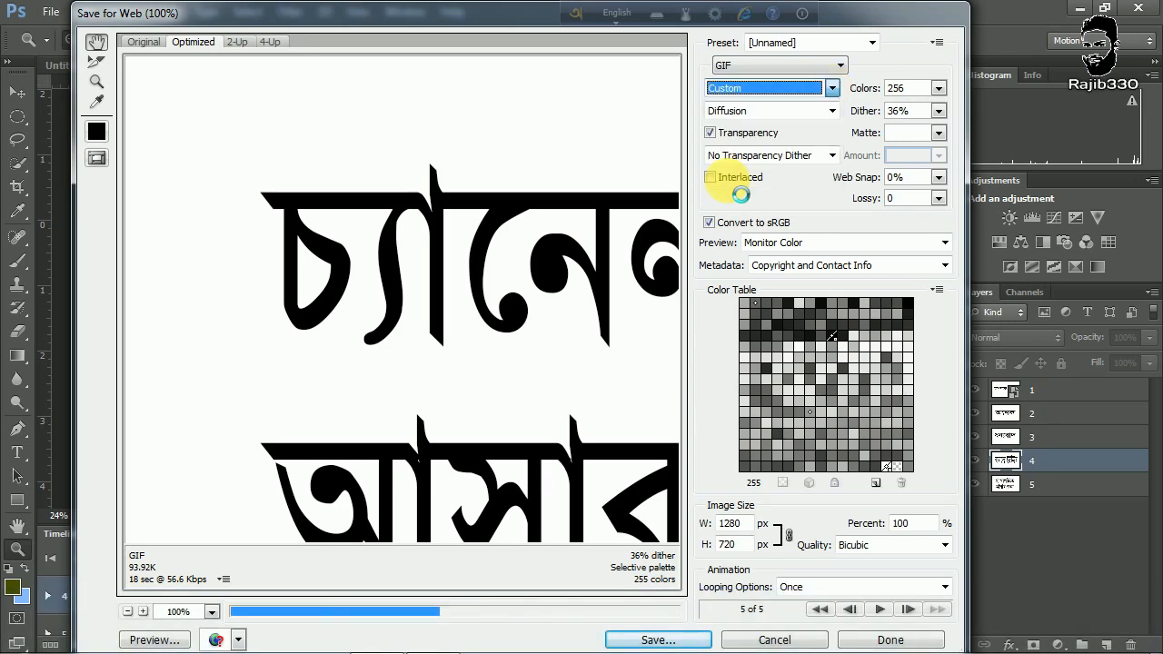
click(815, 111)
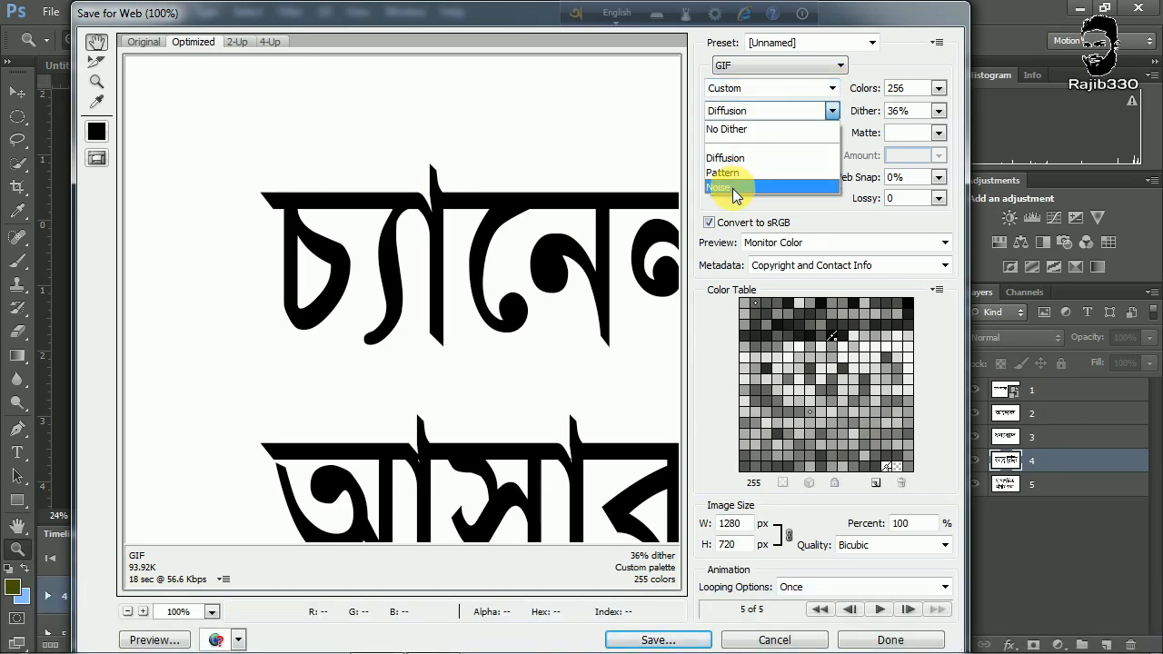
click(833, 133)
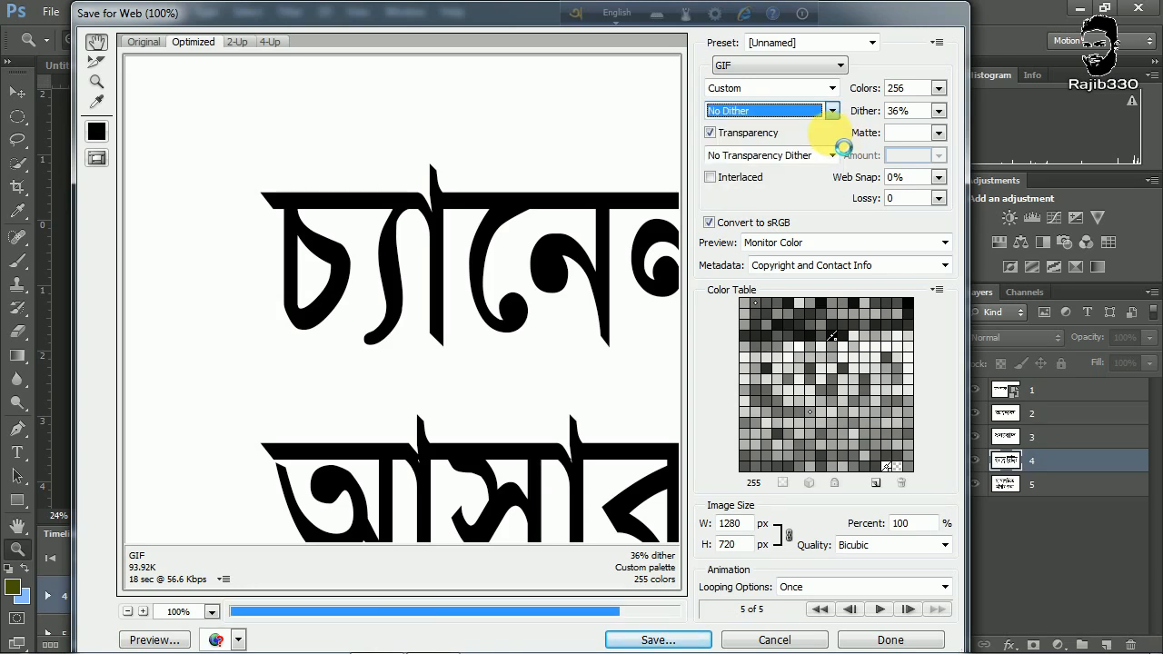
- Check the GIF export in the Original, 2-Up and Optimized views and in a browser preview, dismissing the browser's setup dialog
click(146, 41)
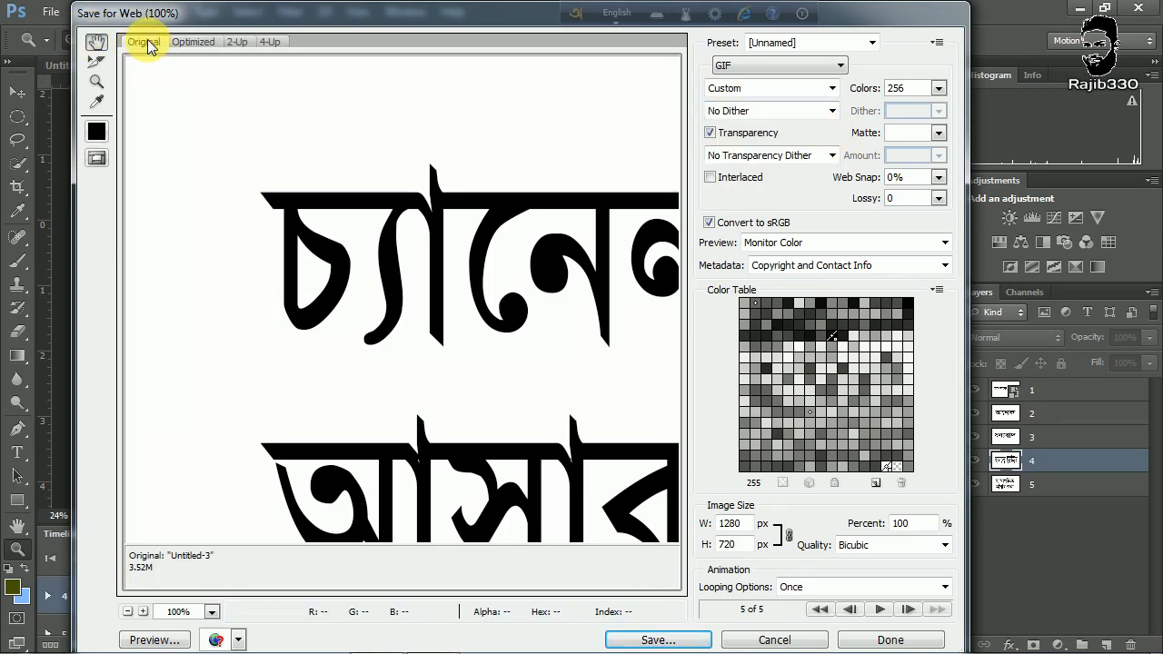
click(235, 42)
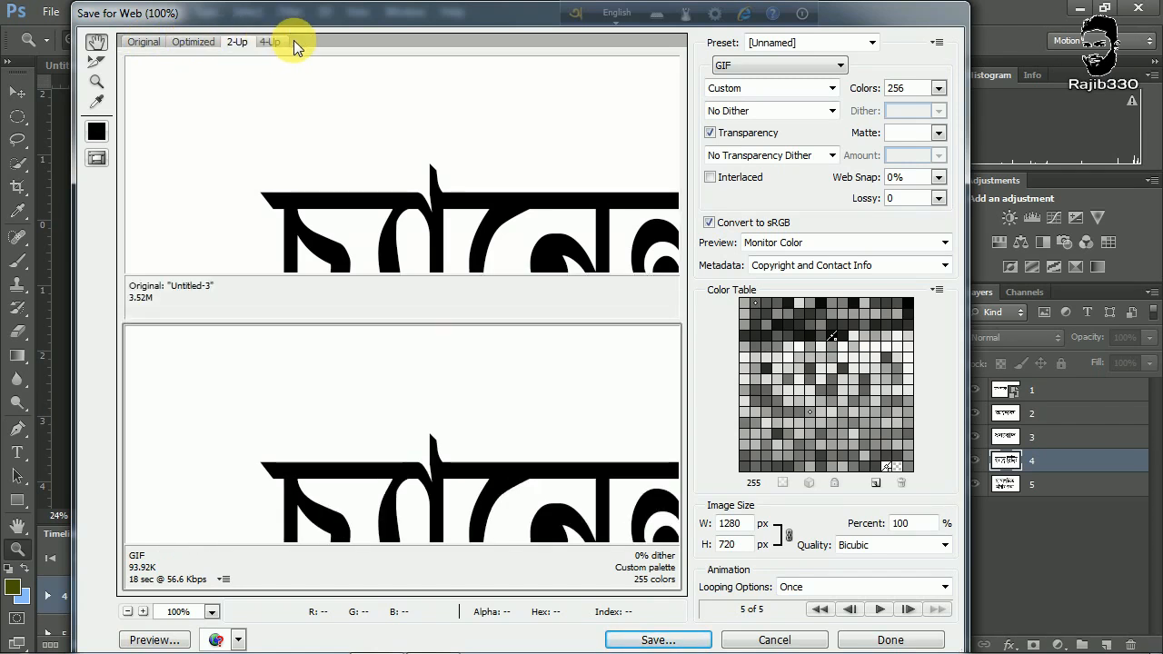
click(192, 43)
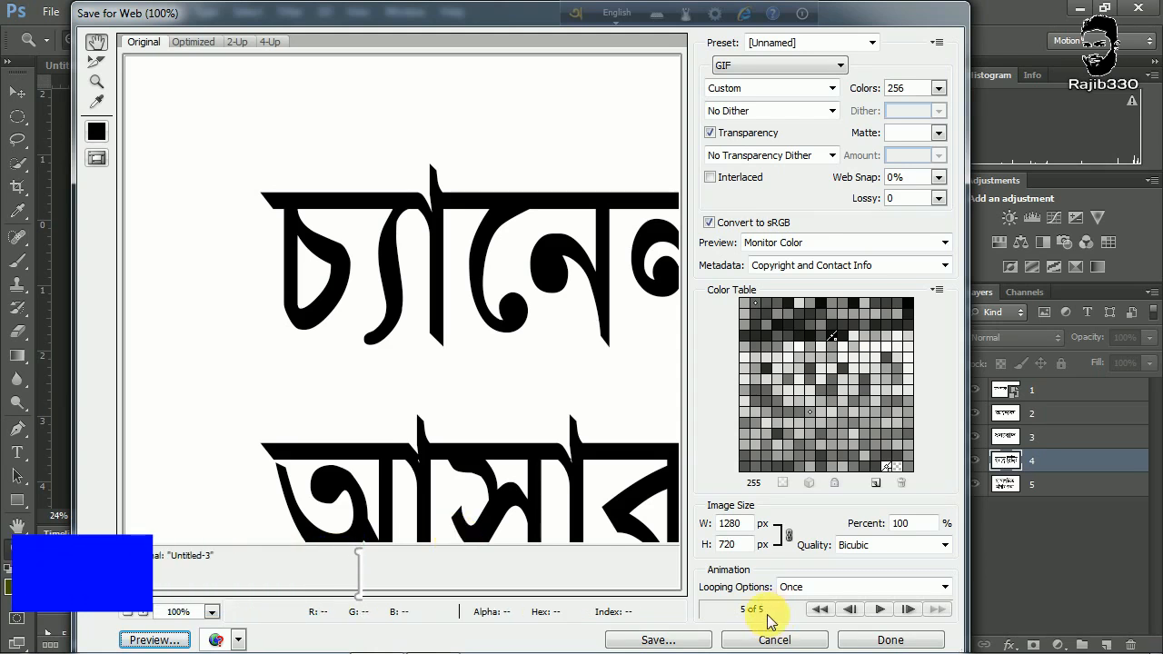
click(661, 640)
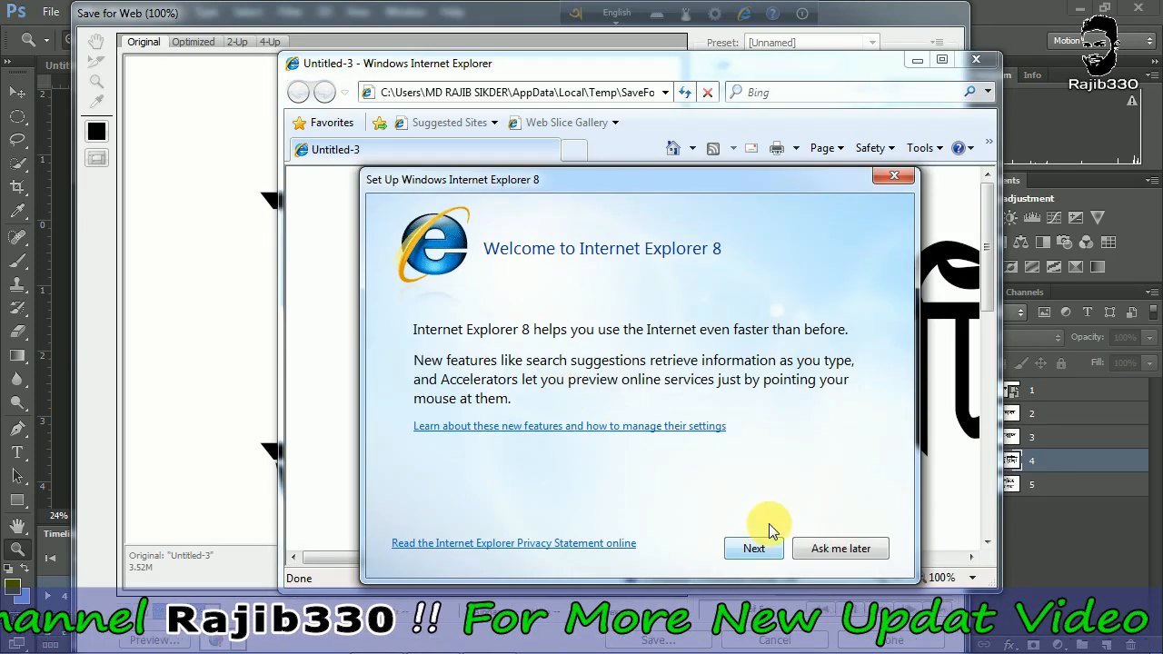
click(893, 175)
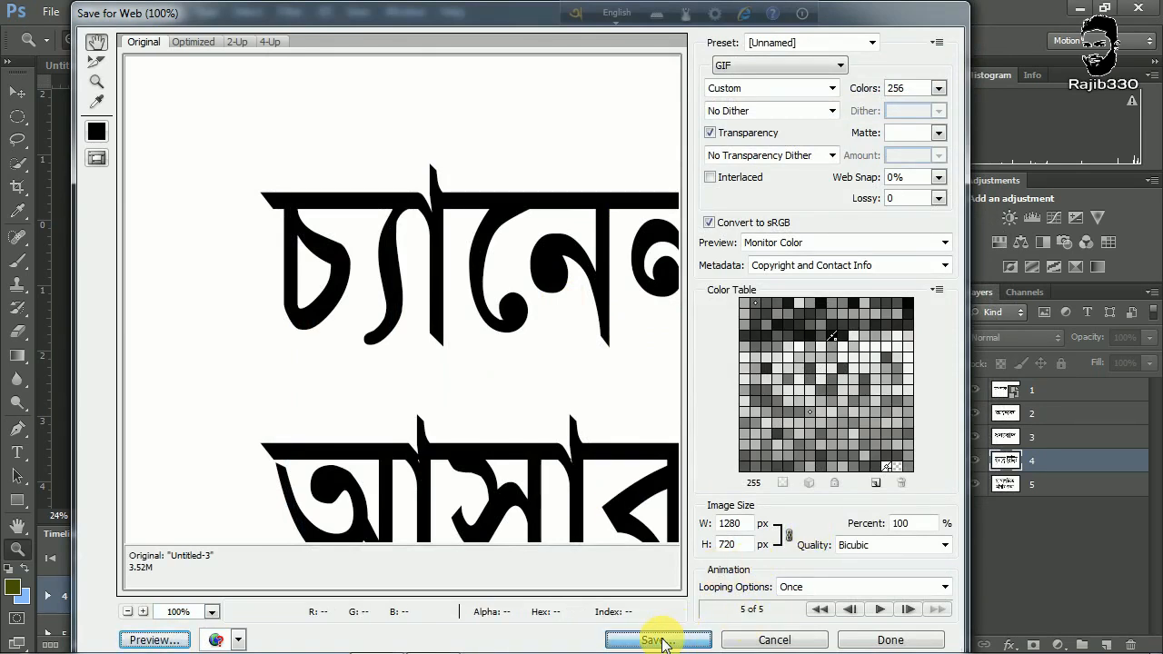
- Save the optimized GIF to the Desktop as Untitled-3, with the Images Only format and the Other settings
click(661, 641)
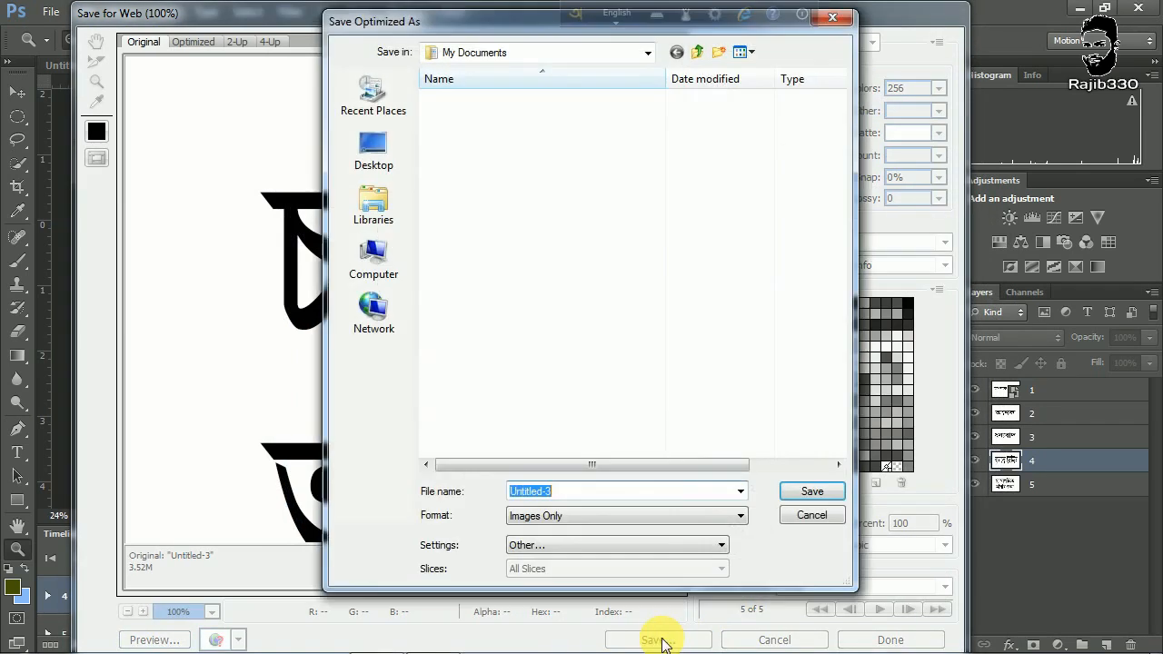
click(358, 141)
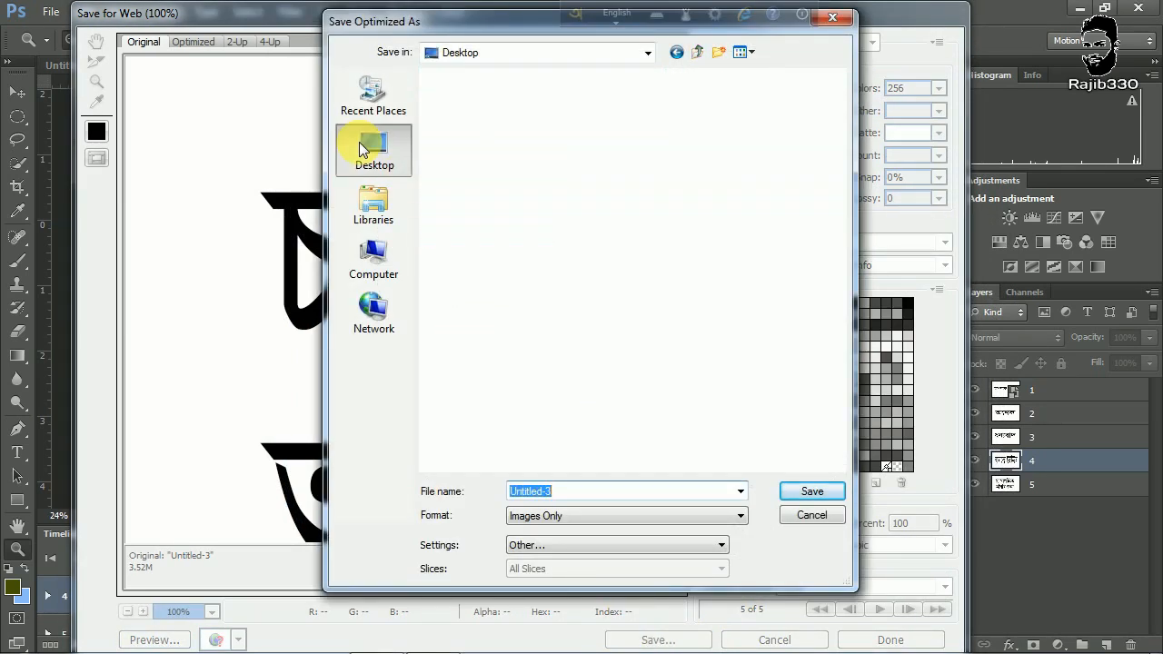
click(636, 517)
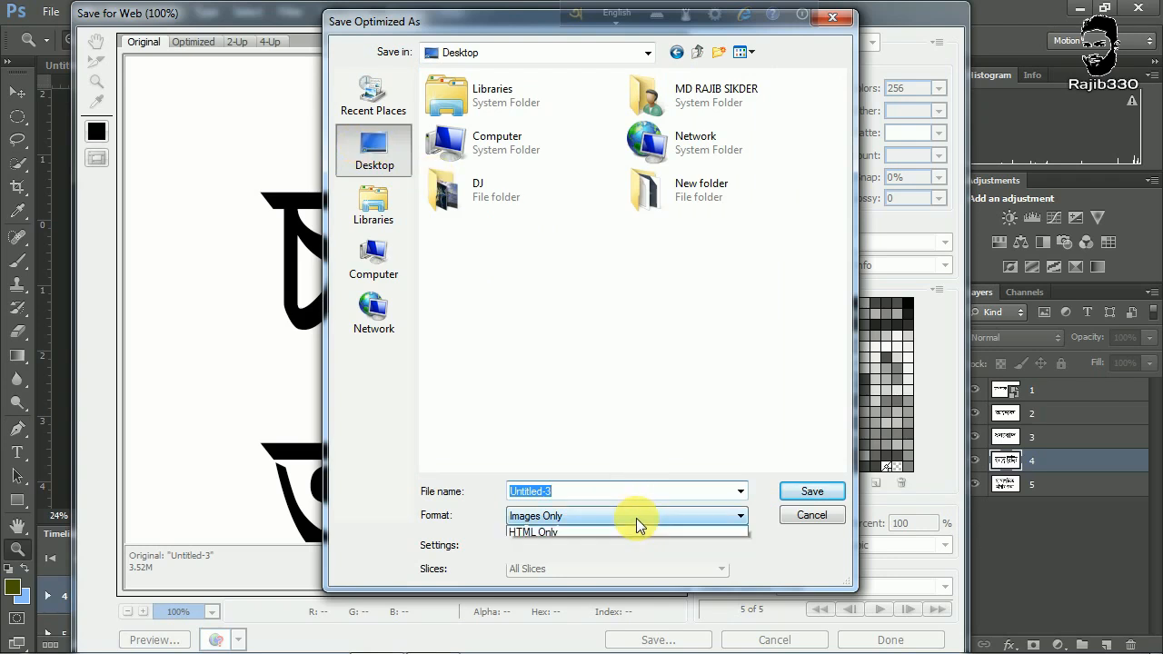
click(635, 518)
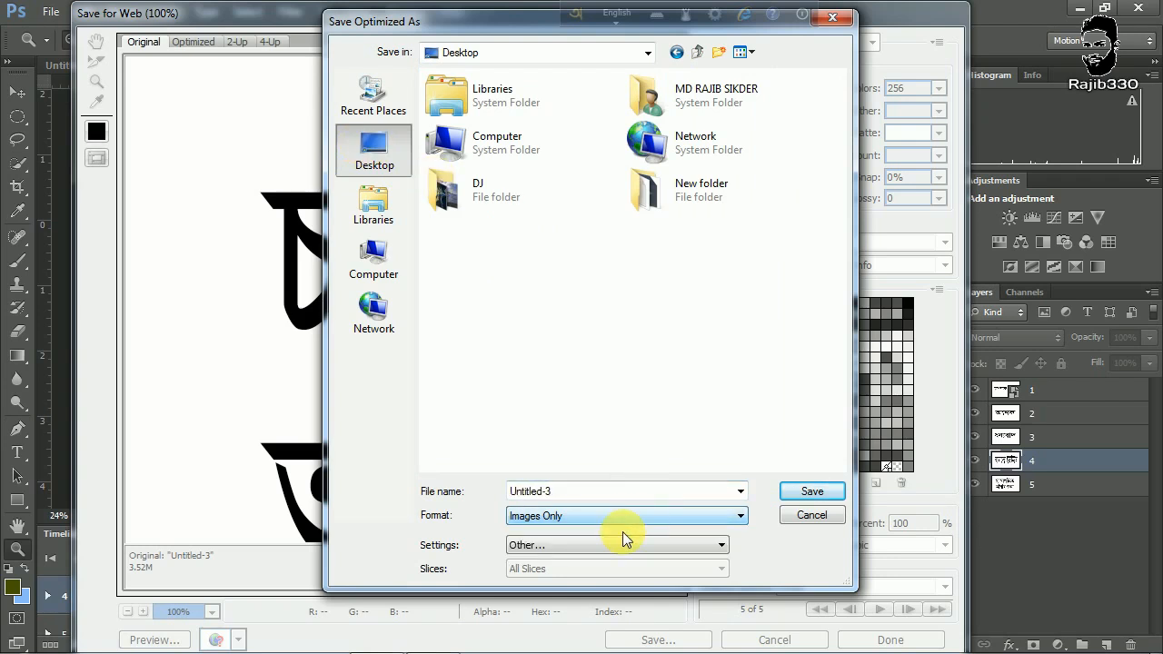
click(611, 541)
click(611, 543)
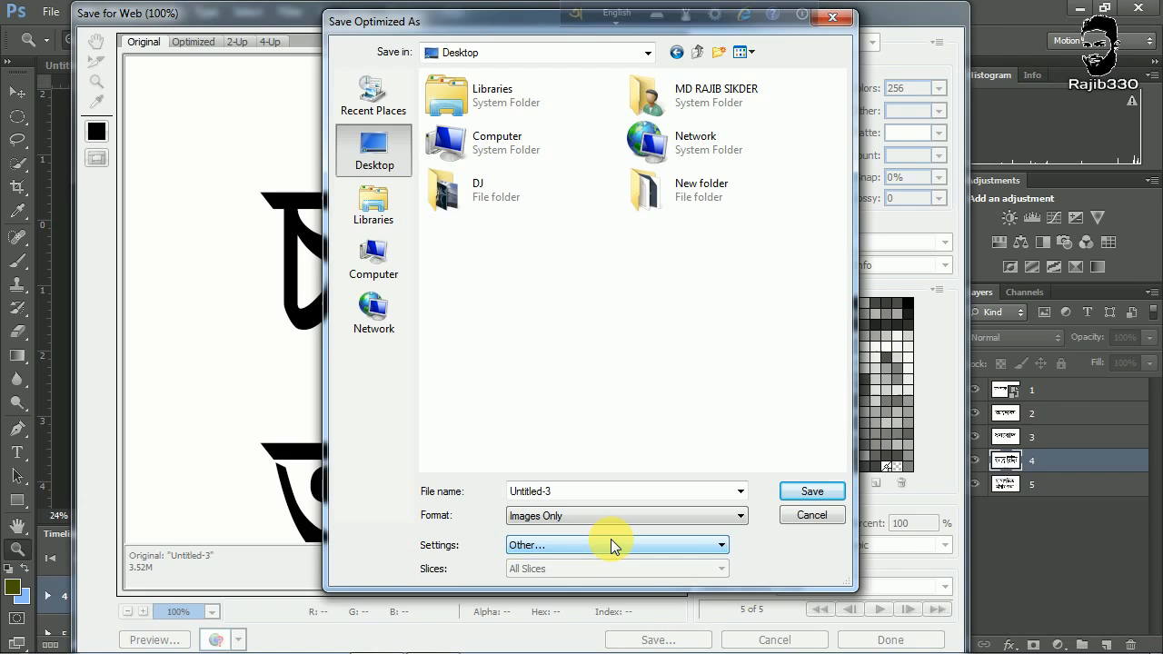
double_click(638, 491)
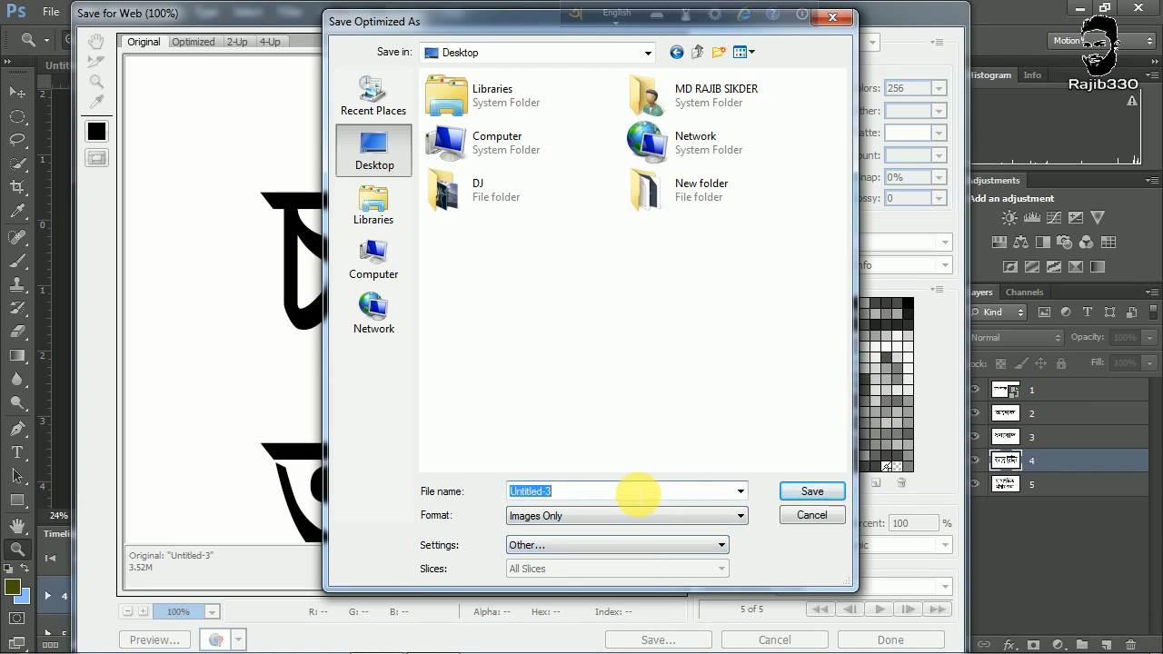
click(837, 496)
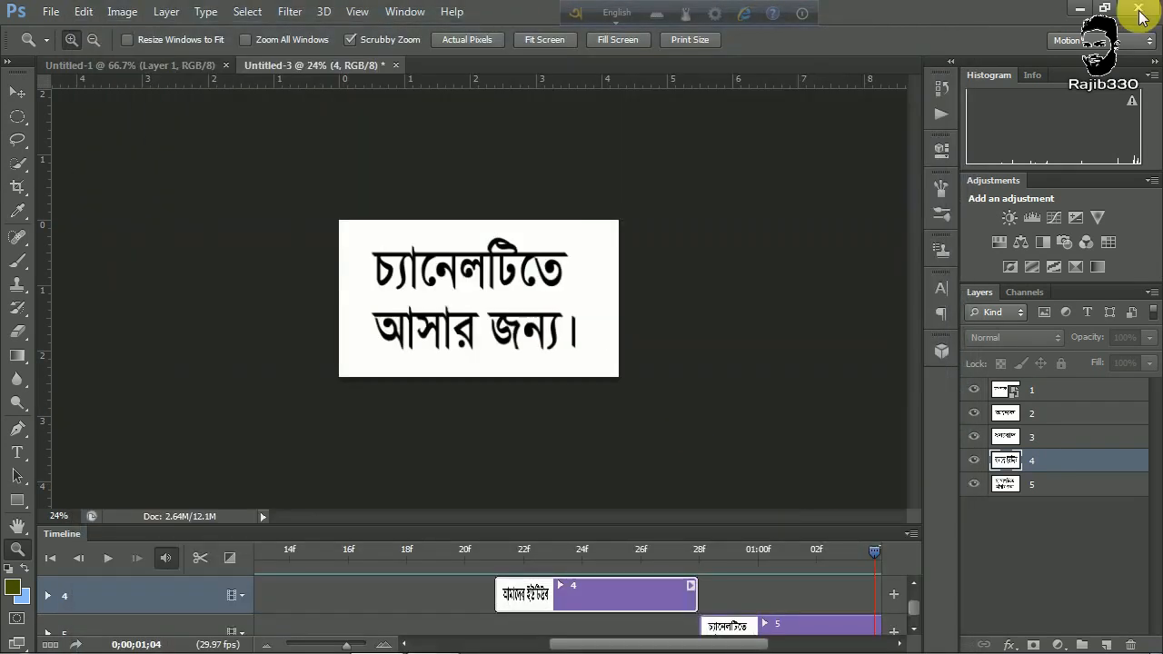
- Switch to the refreshed desktop and open the exported Untitled-3 GIF in Internet Explorer, accepting it as the default browser
click(1081, 11)
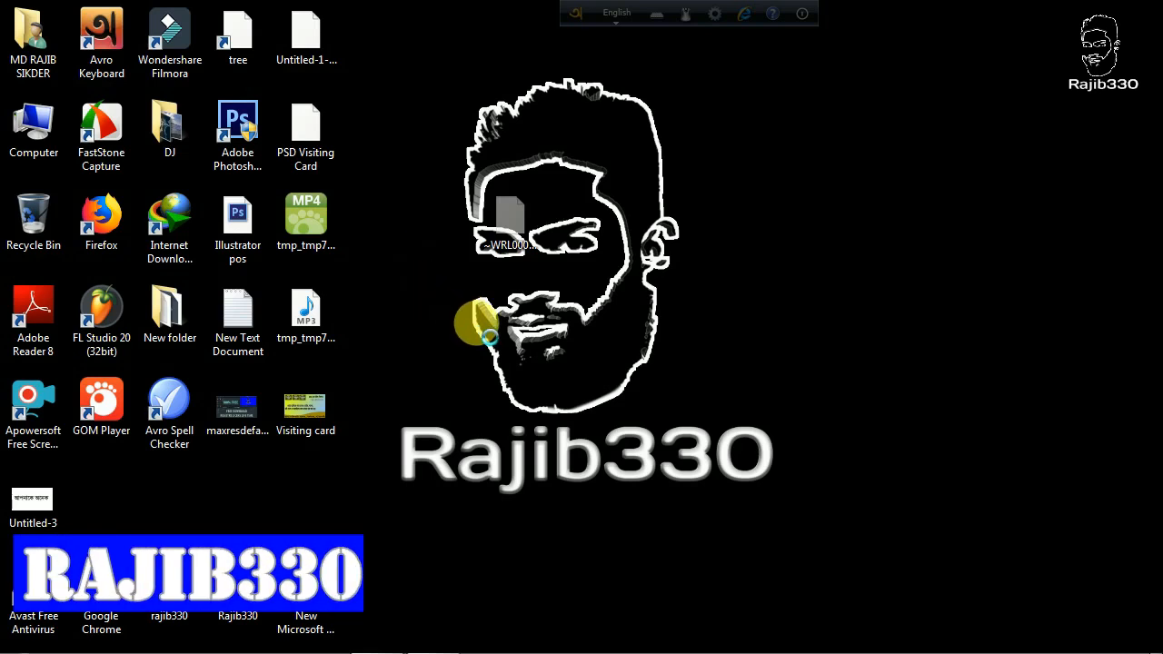
right_click(485, 336)
click(485, 334)
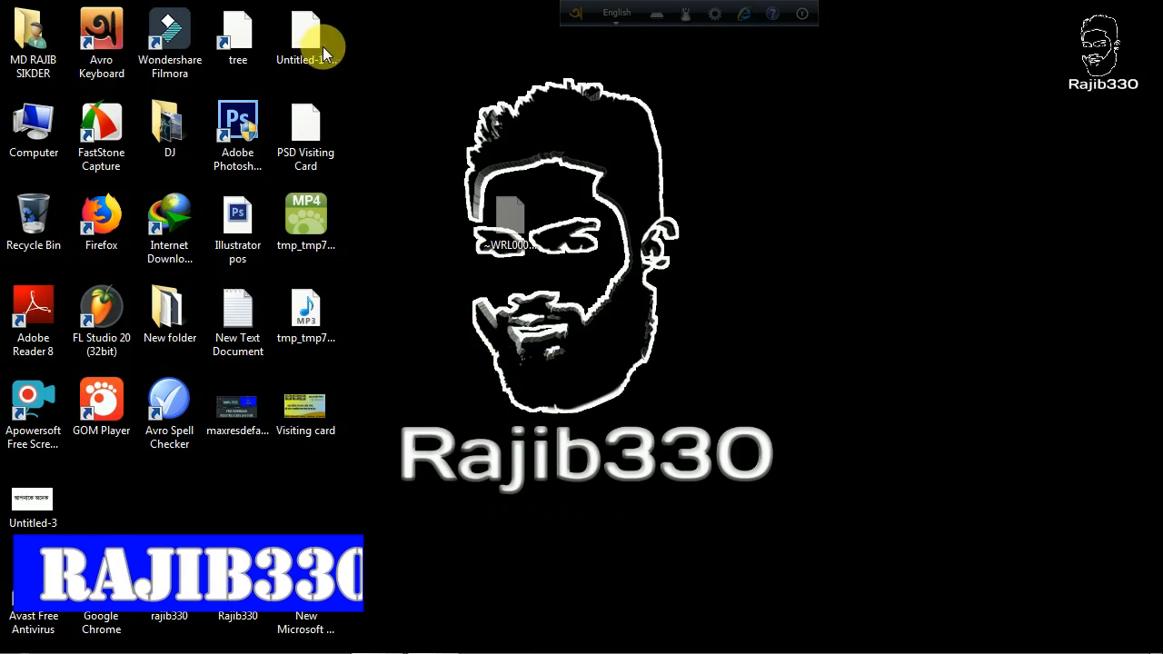
key(F5)
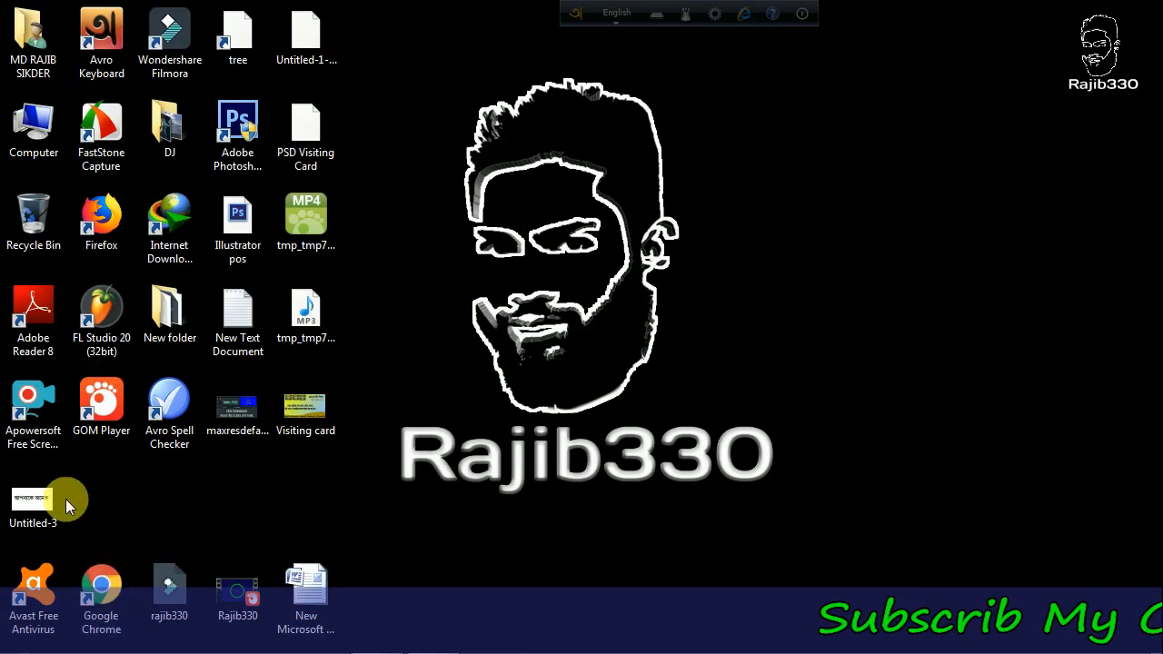
double_click(34, 501)
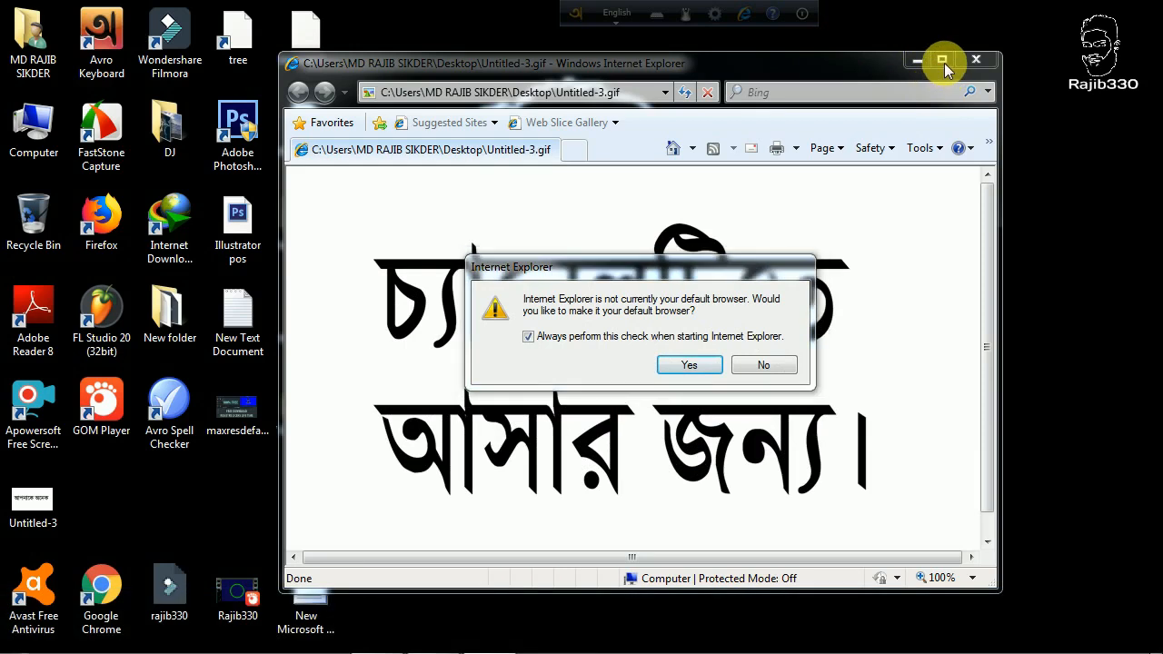
click(701, 366)
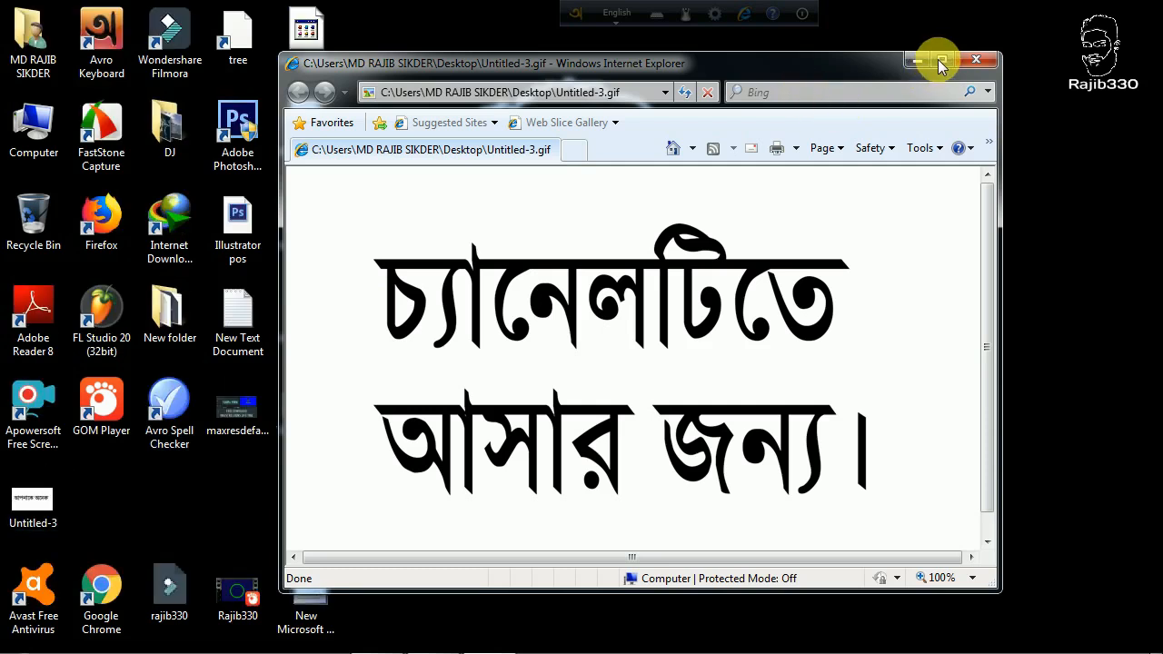
- Replay the Untitled-3 GIF from the desktop in a maximized Internet Explorer window, and close all tabs
double_click(27, 504)
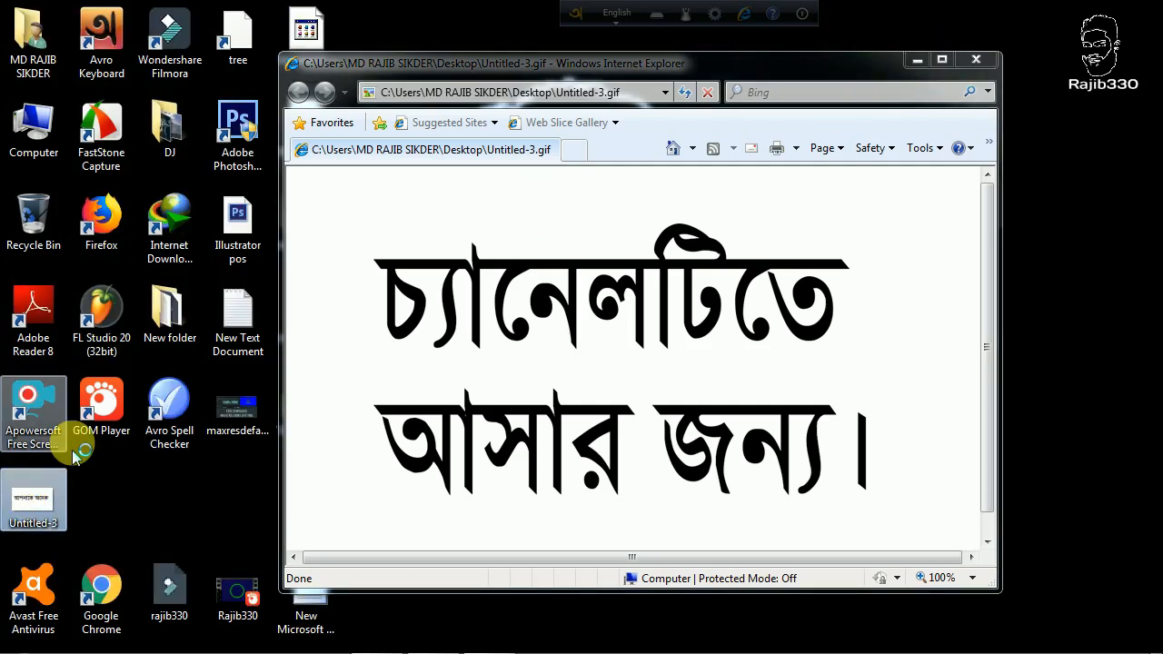
click(943, 59)
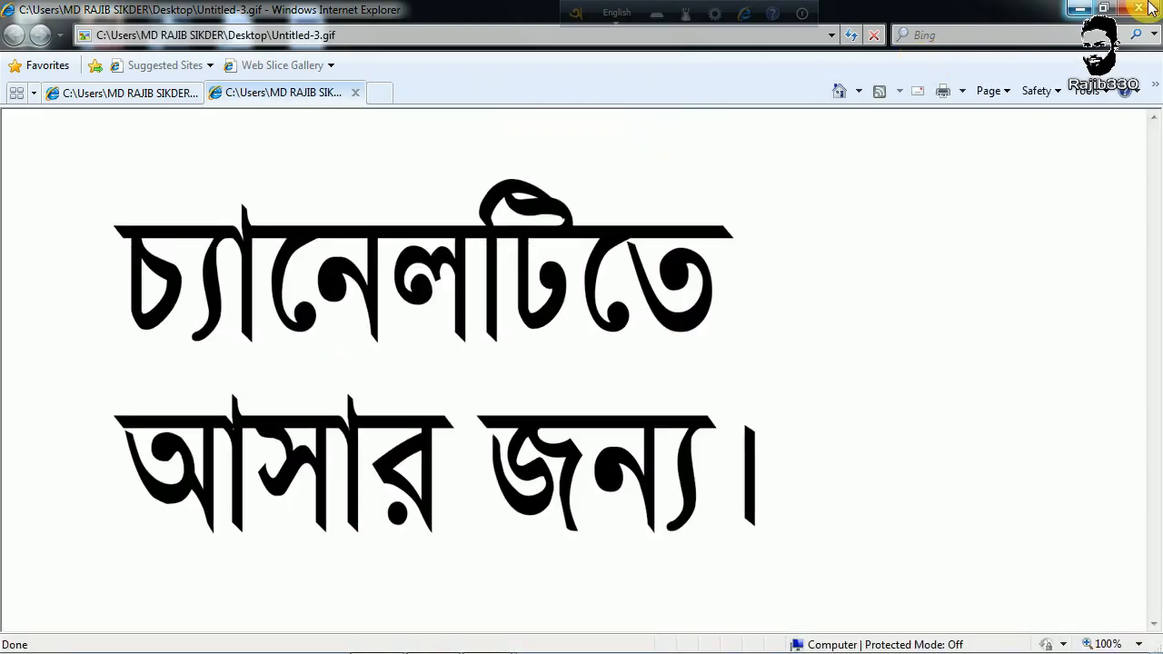
click(1138, 9)
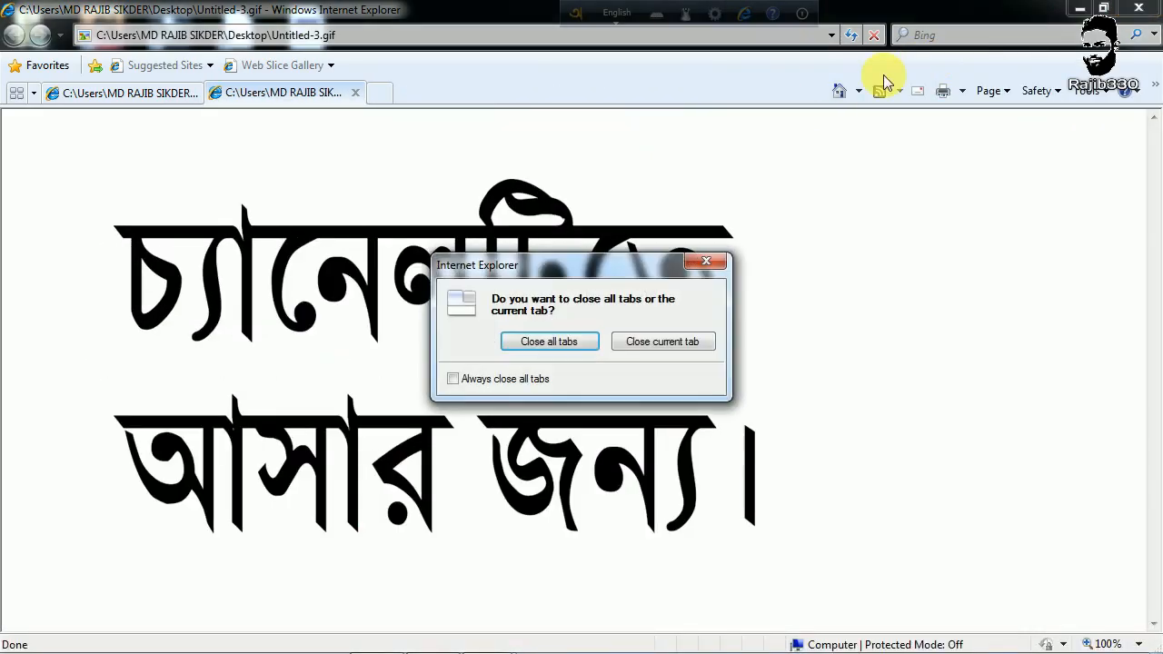
click(552, 344)
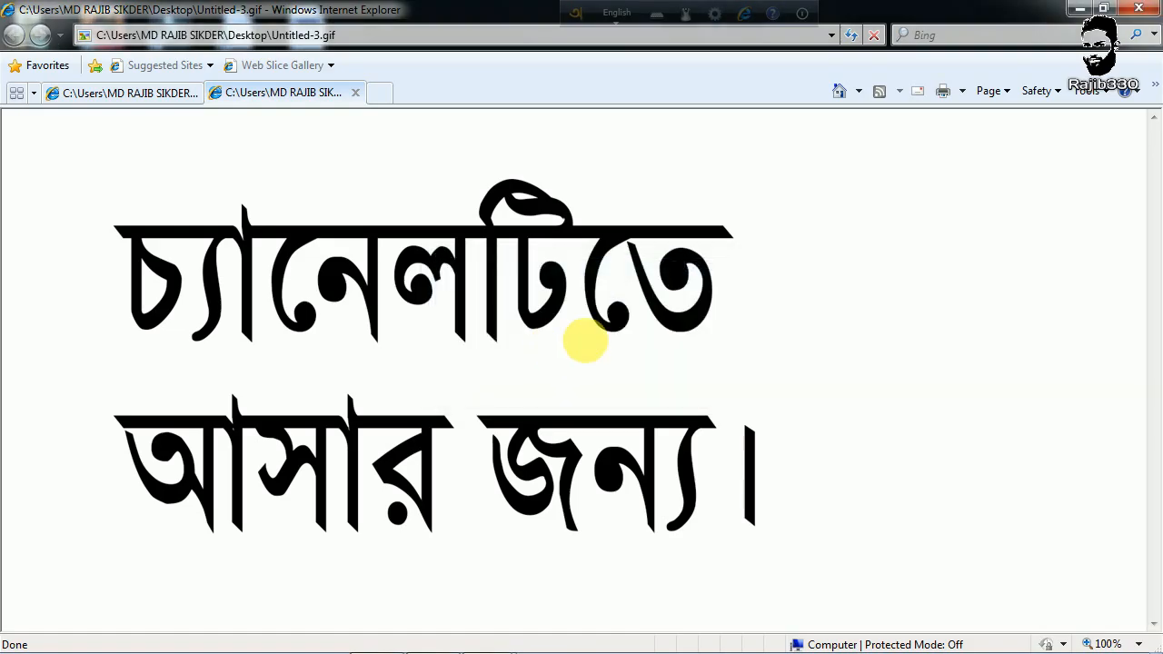
mouse_move(400, 650)
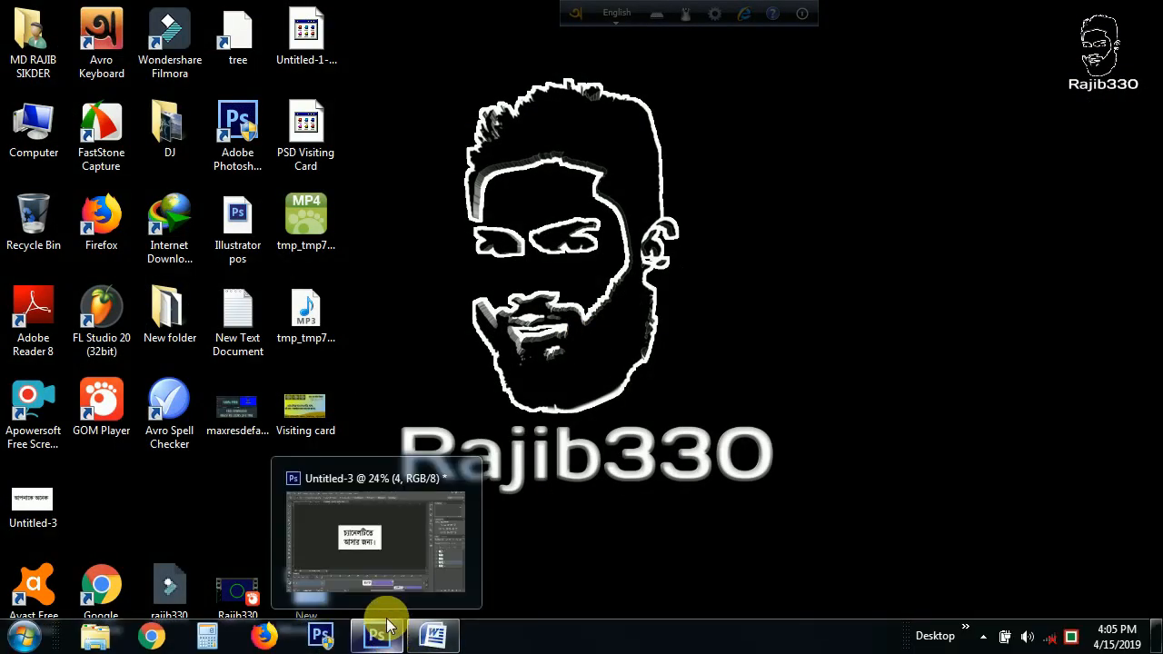
key(ctrl+F7)
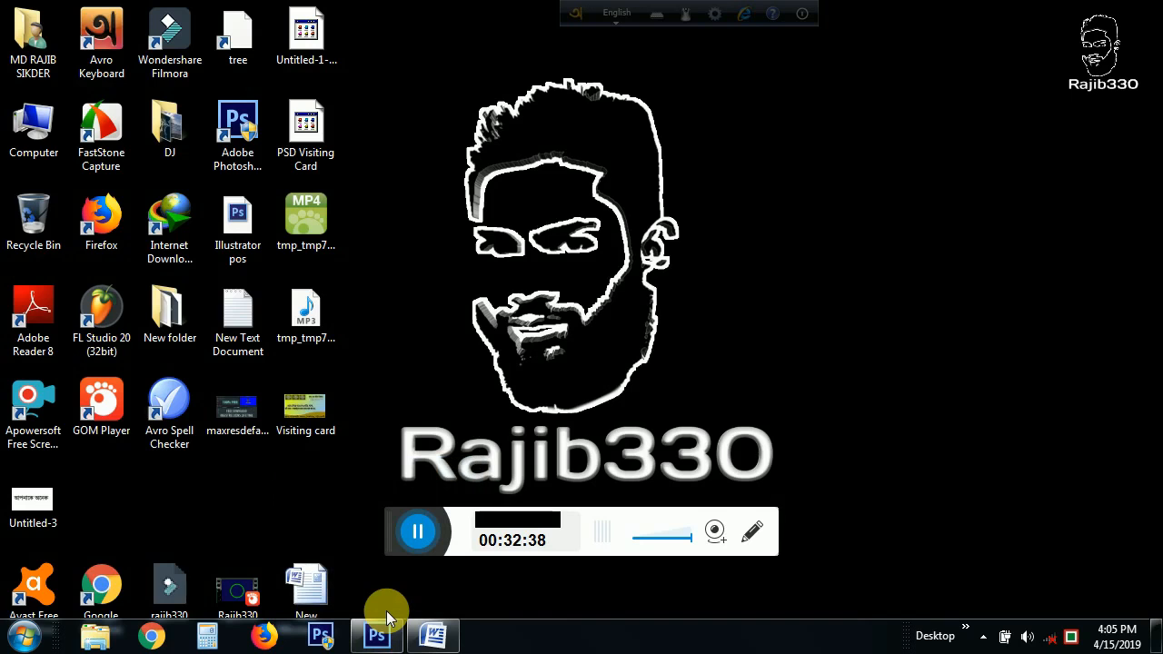